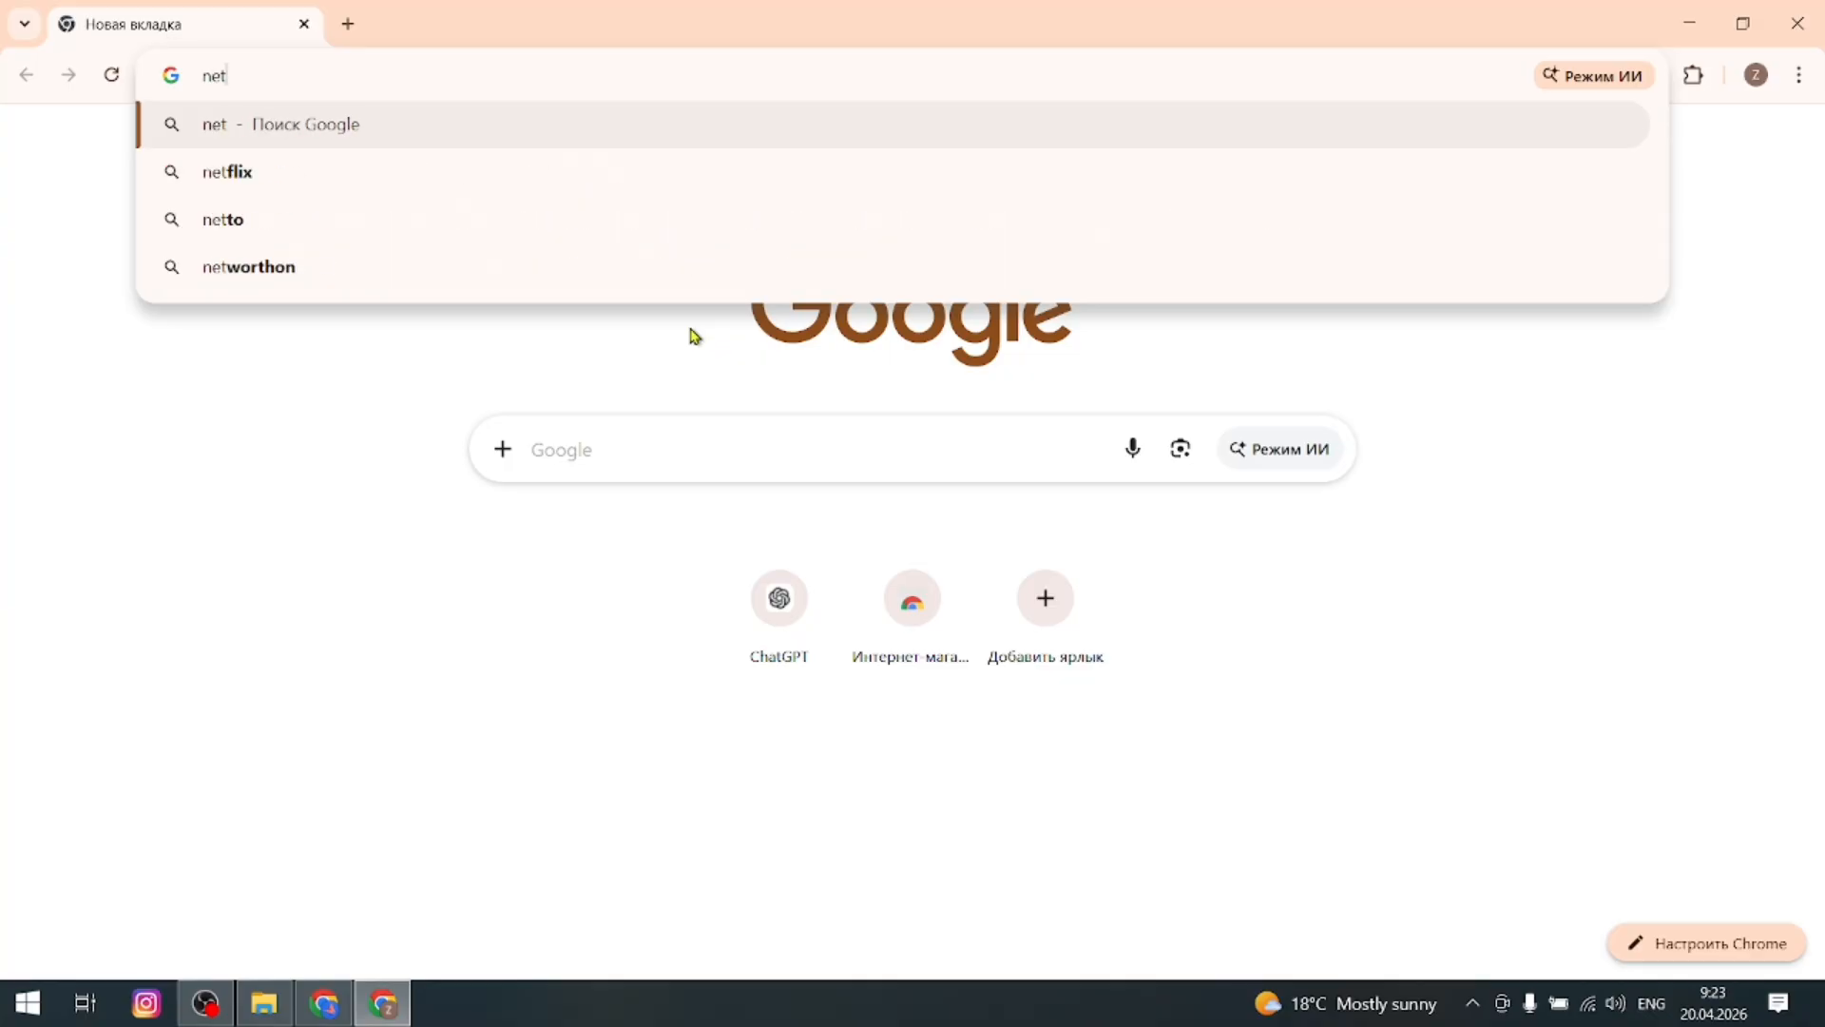
- Search the web for netlify and open the official Netlify website from the results
type("lif")
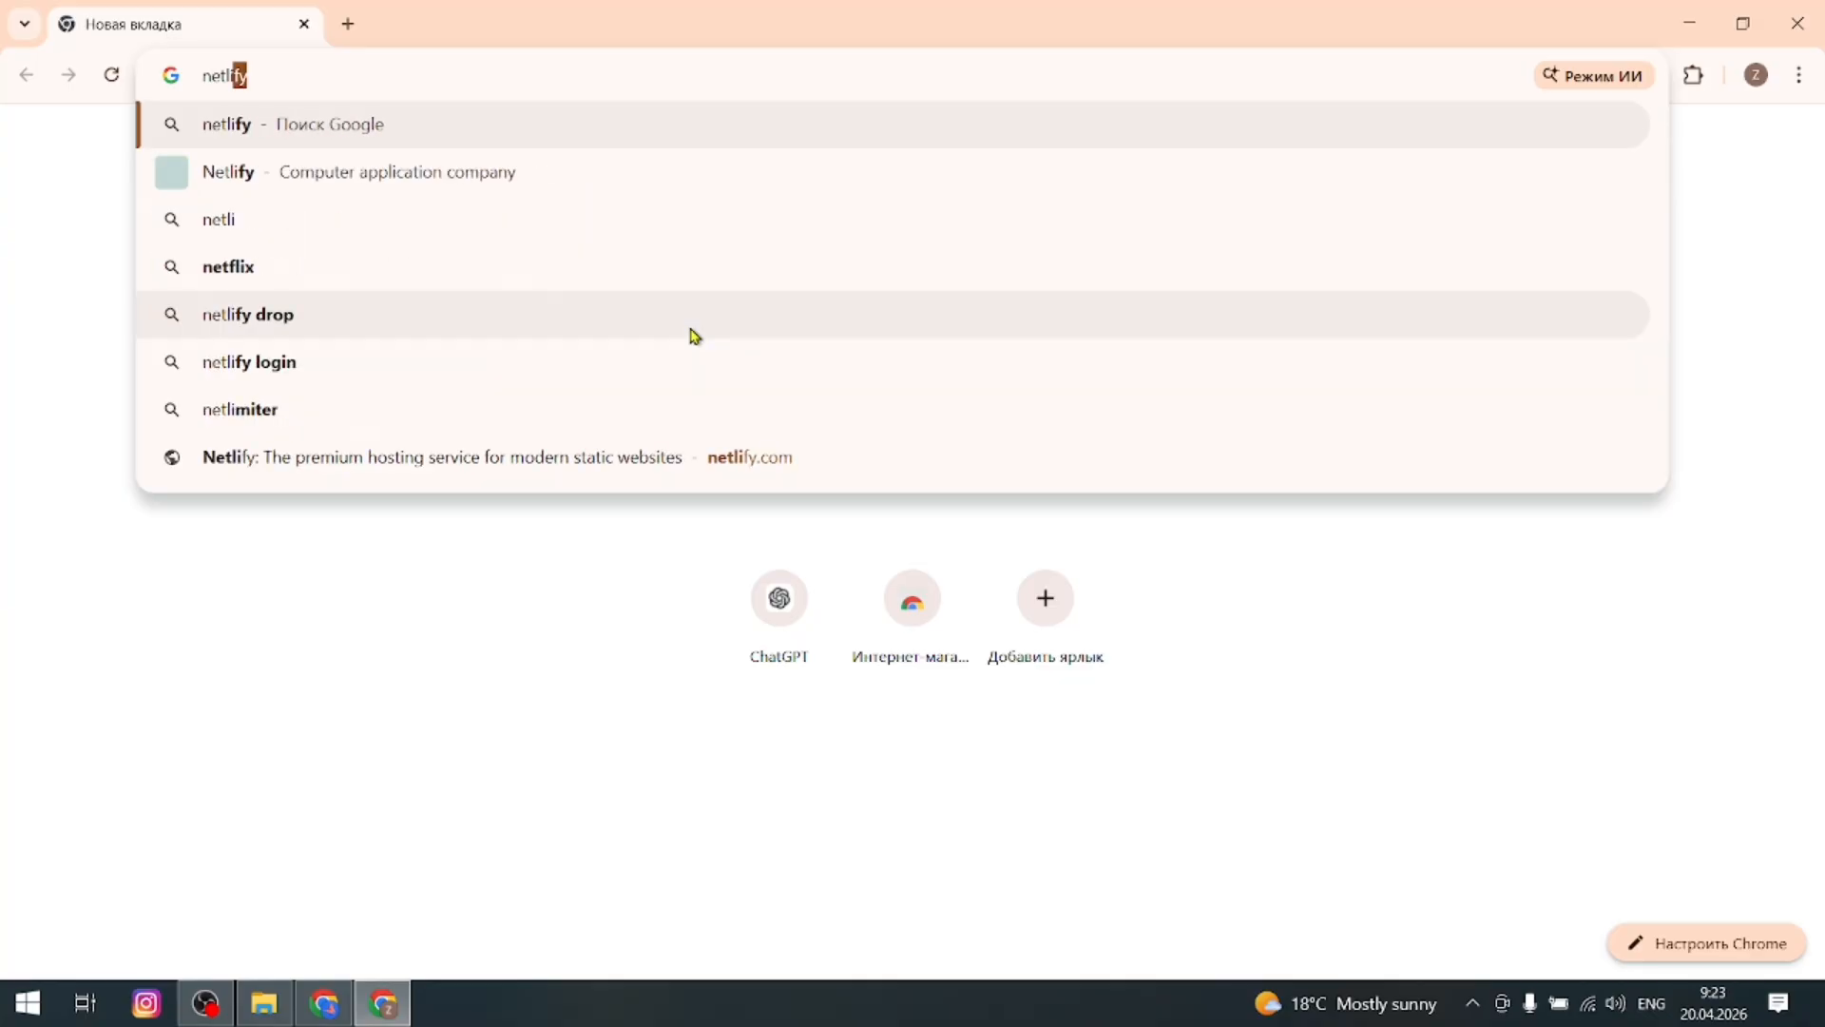
type("y")
key("Return")
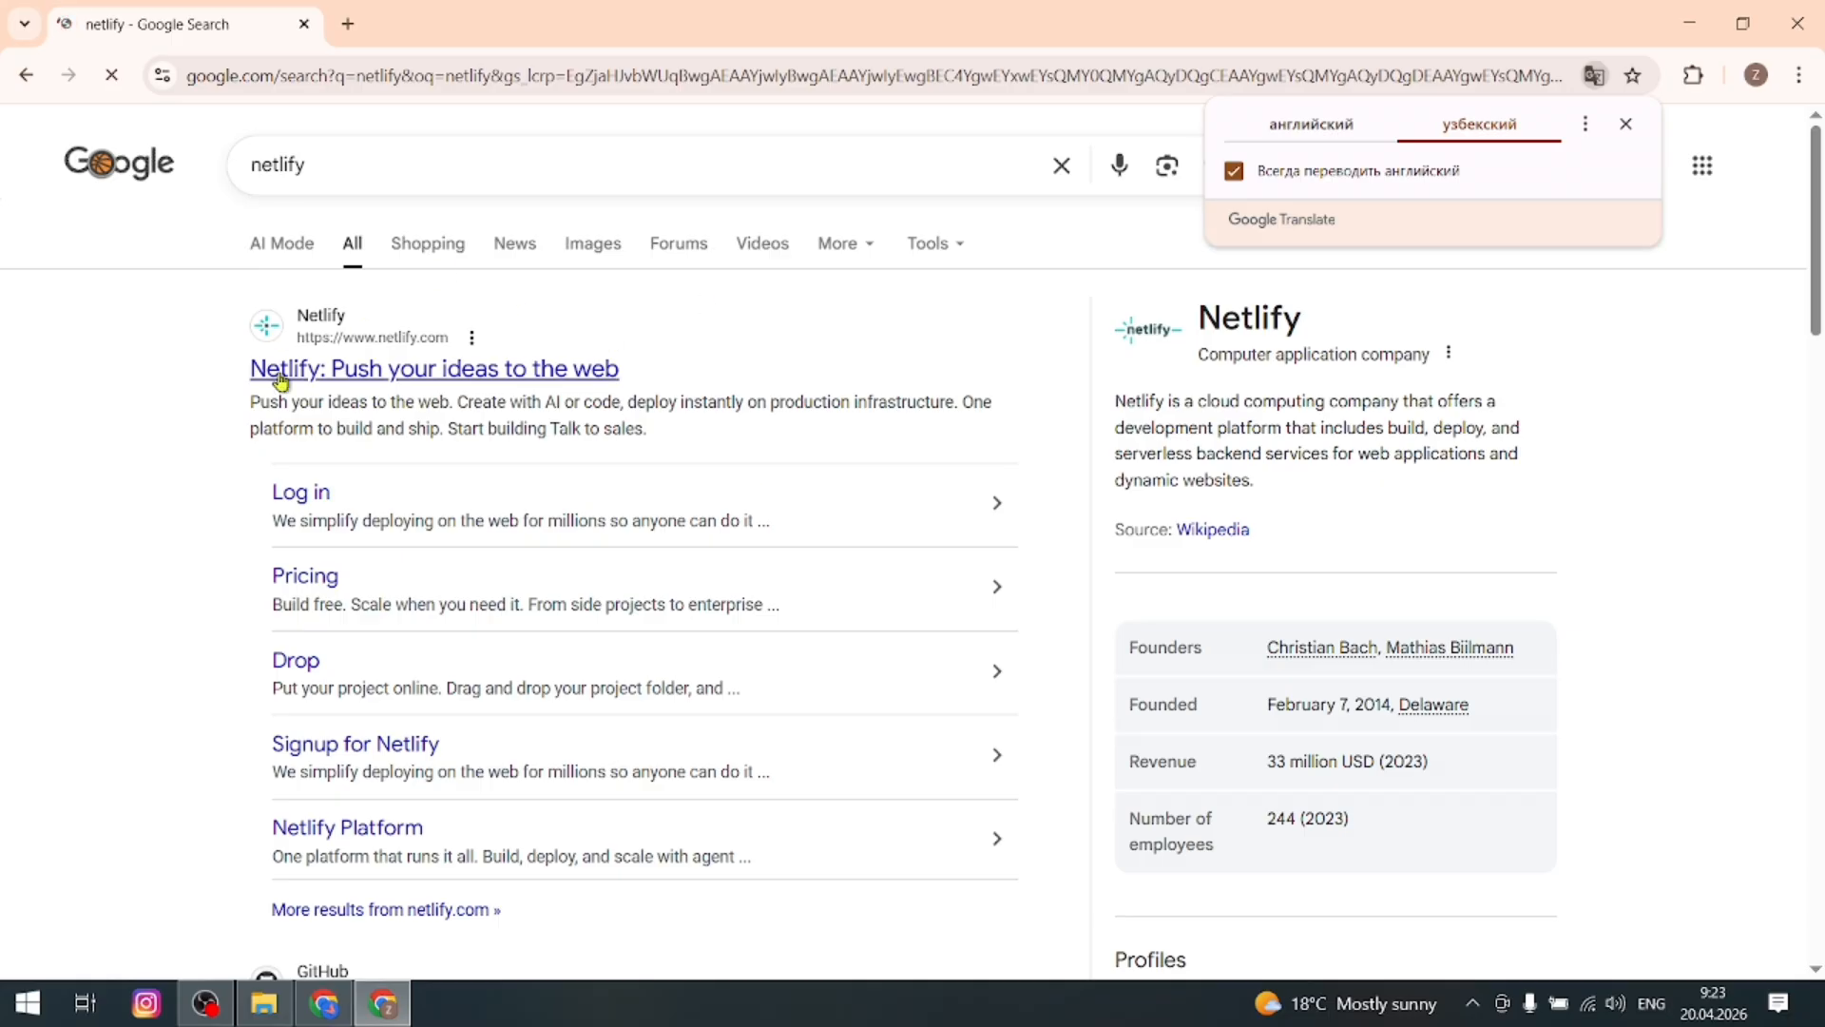
left_click(422, 380)
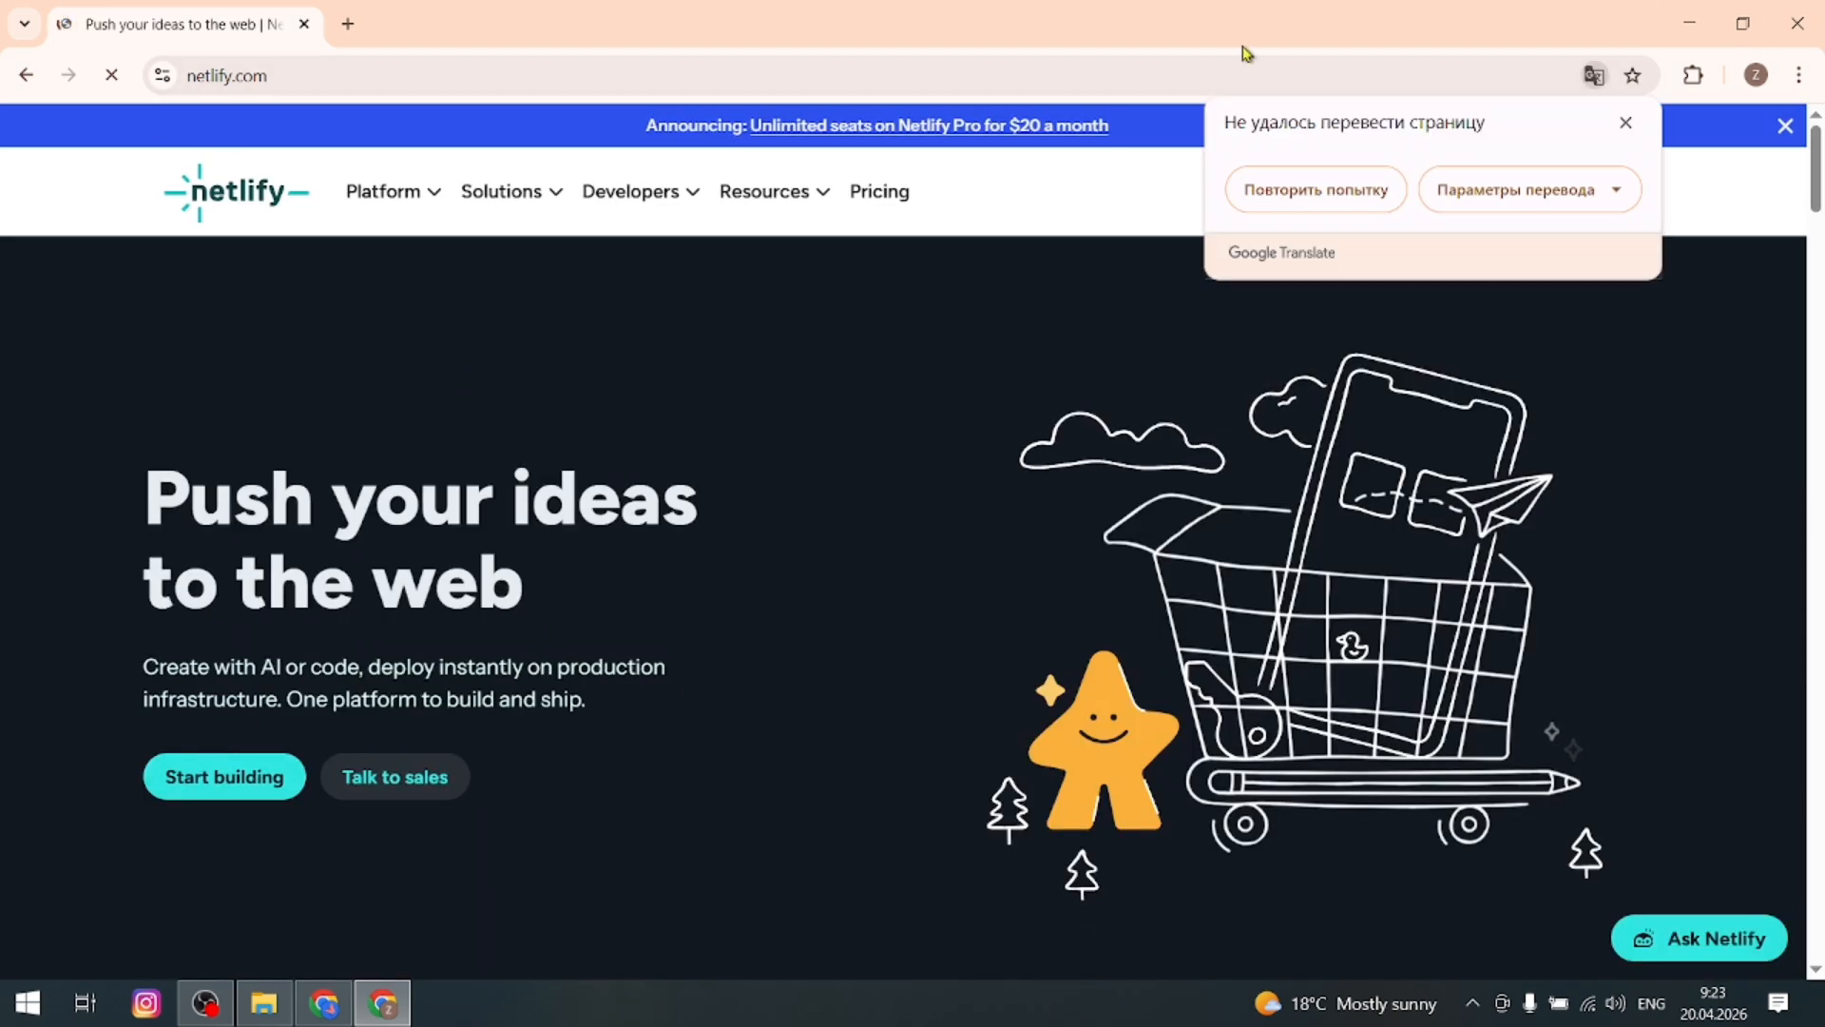
- Dismiss the translation notice and sign up for a Netlify account using Google
left_click(1626, 124)
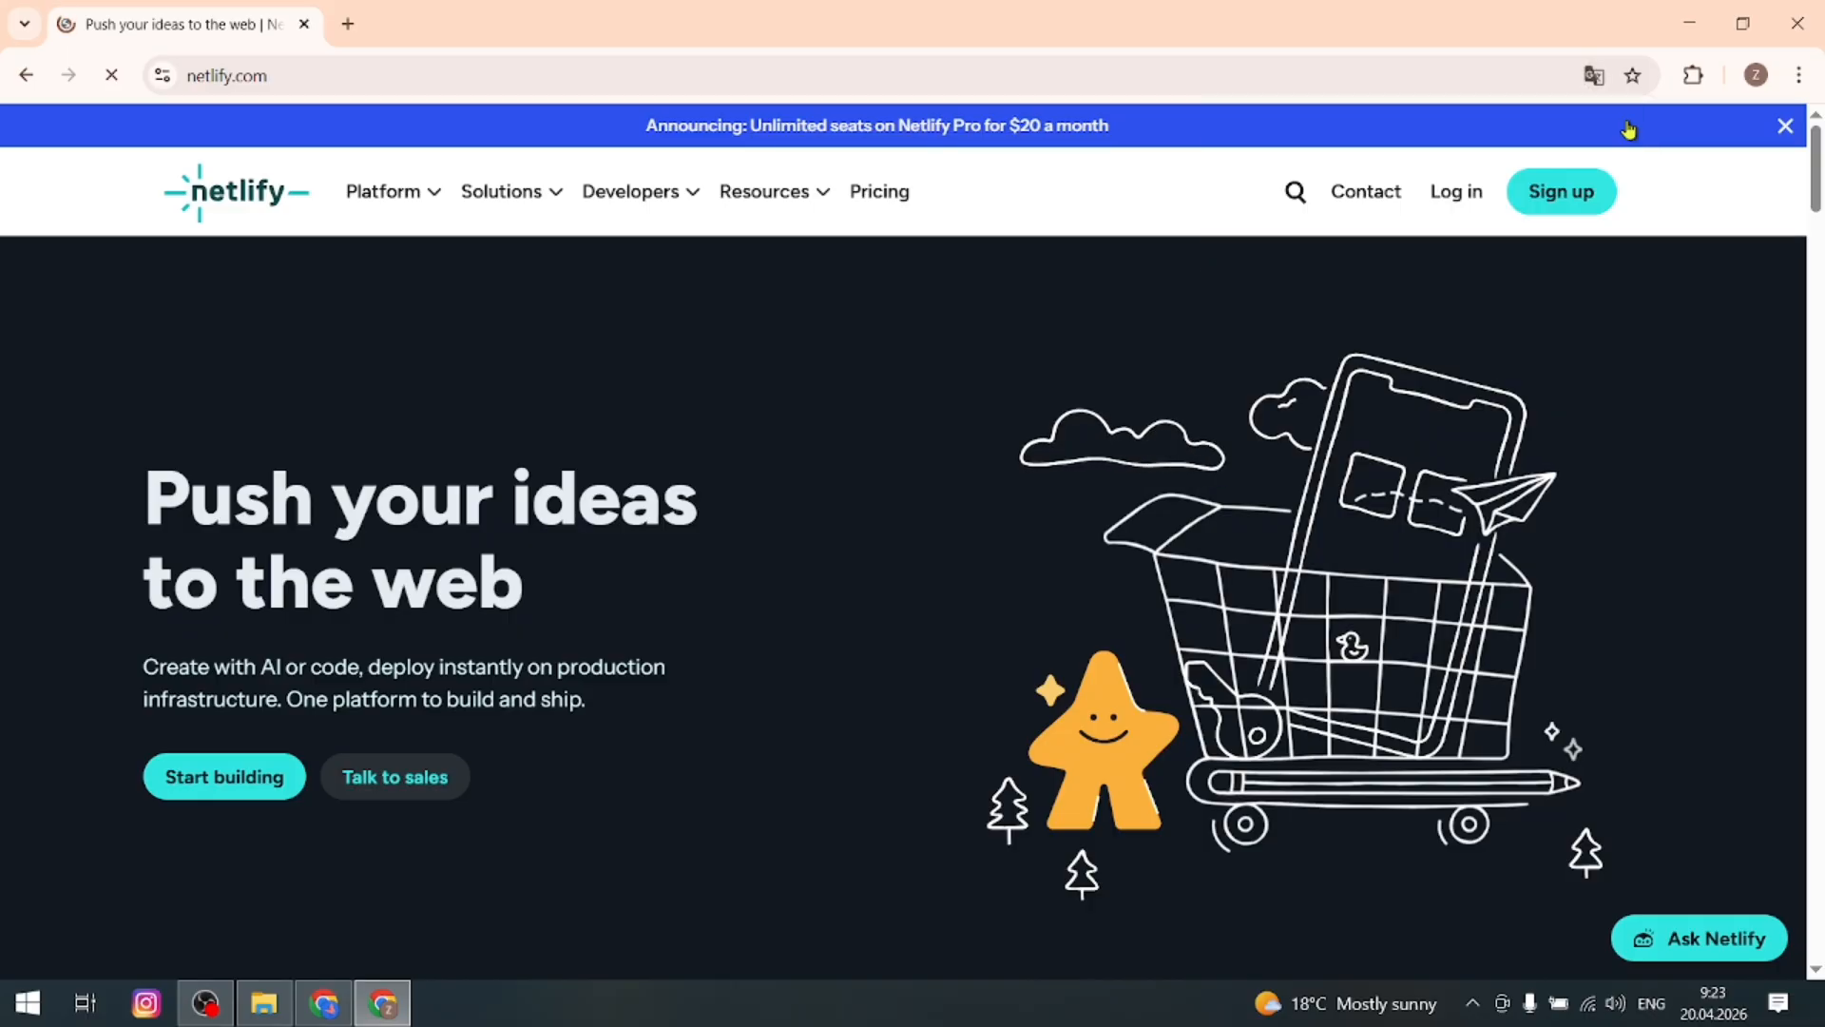
left_click(1593, 196)
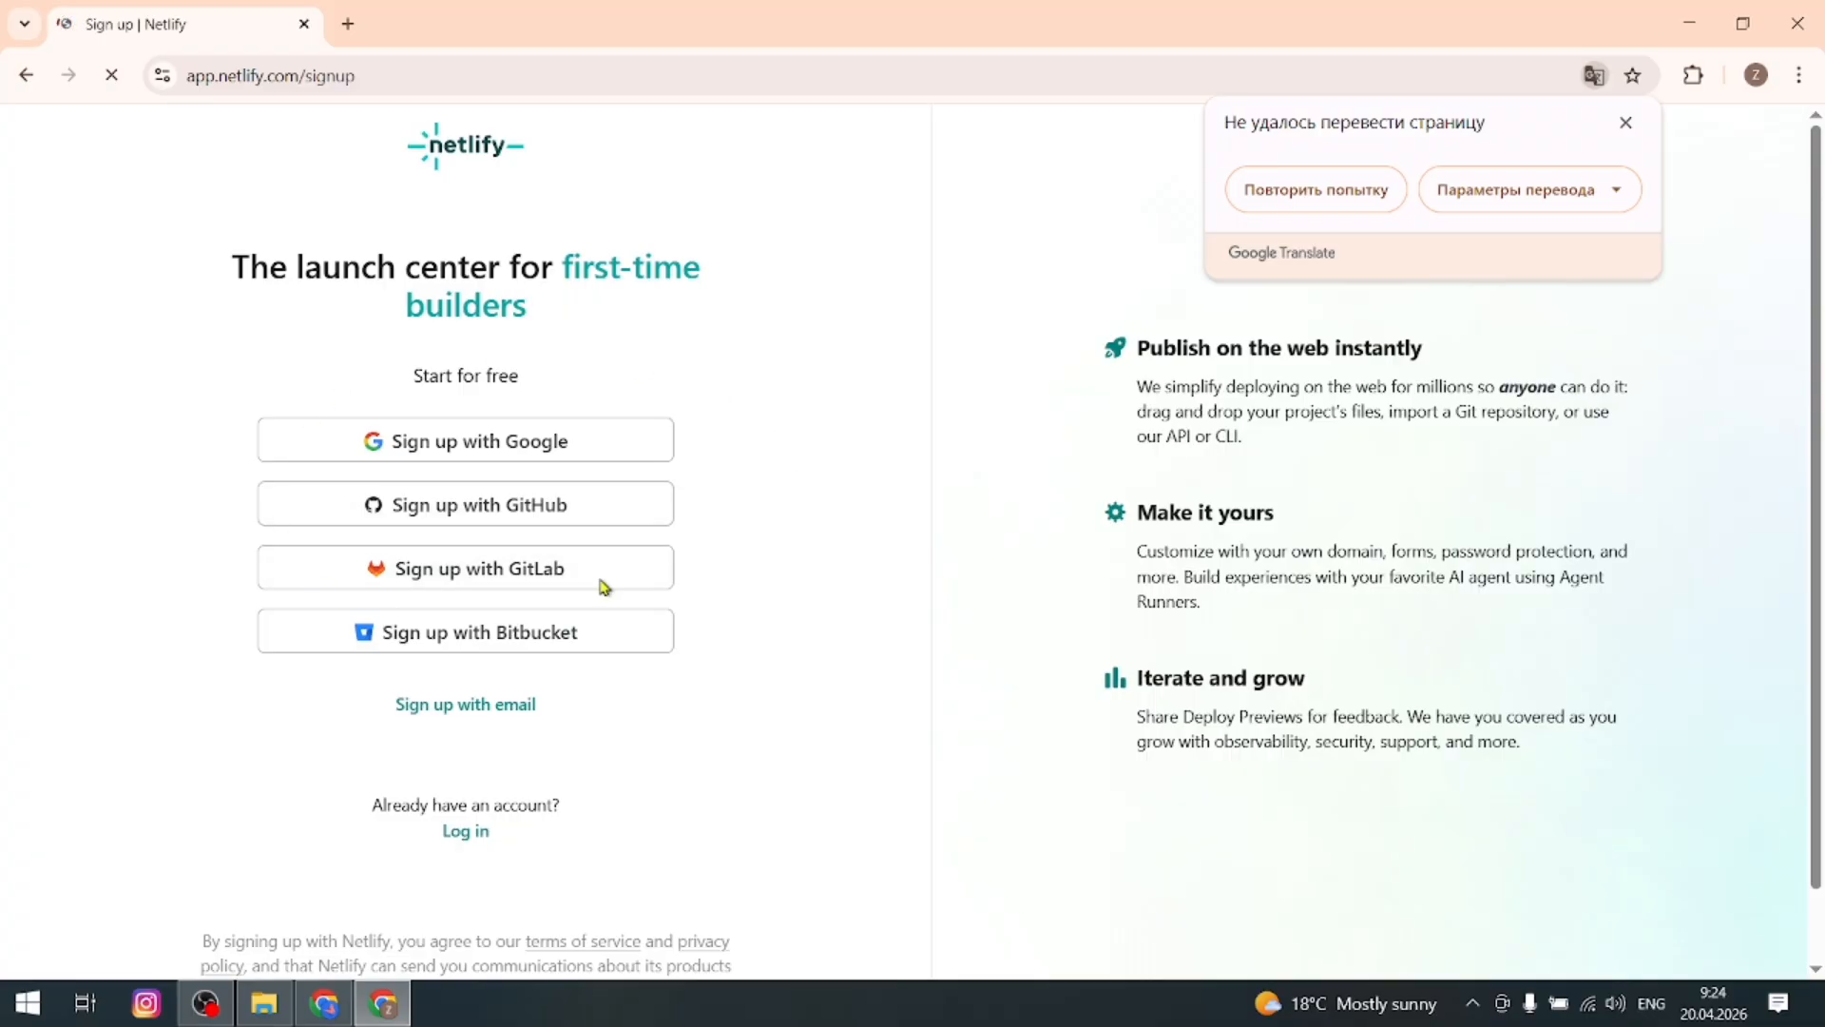
left_click(471, 456)
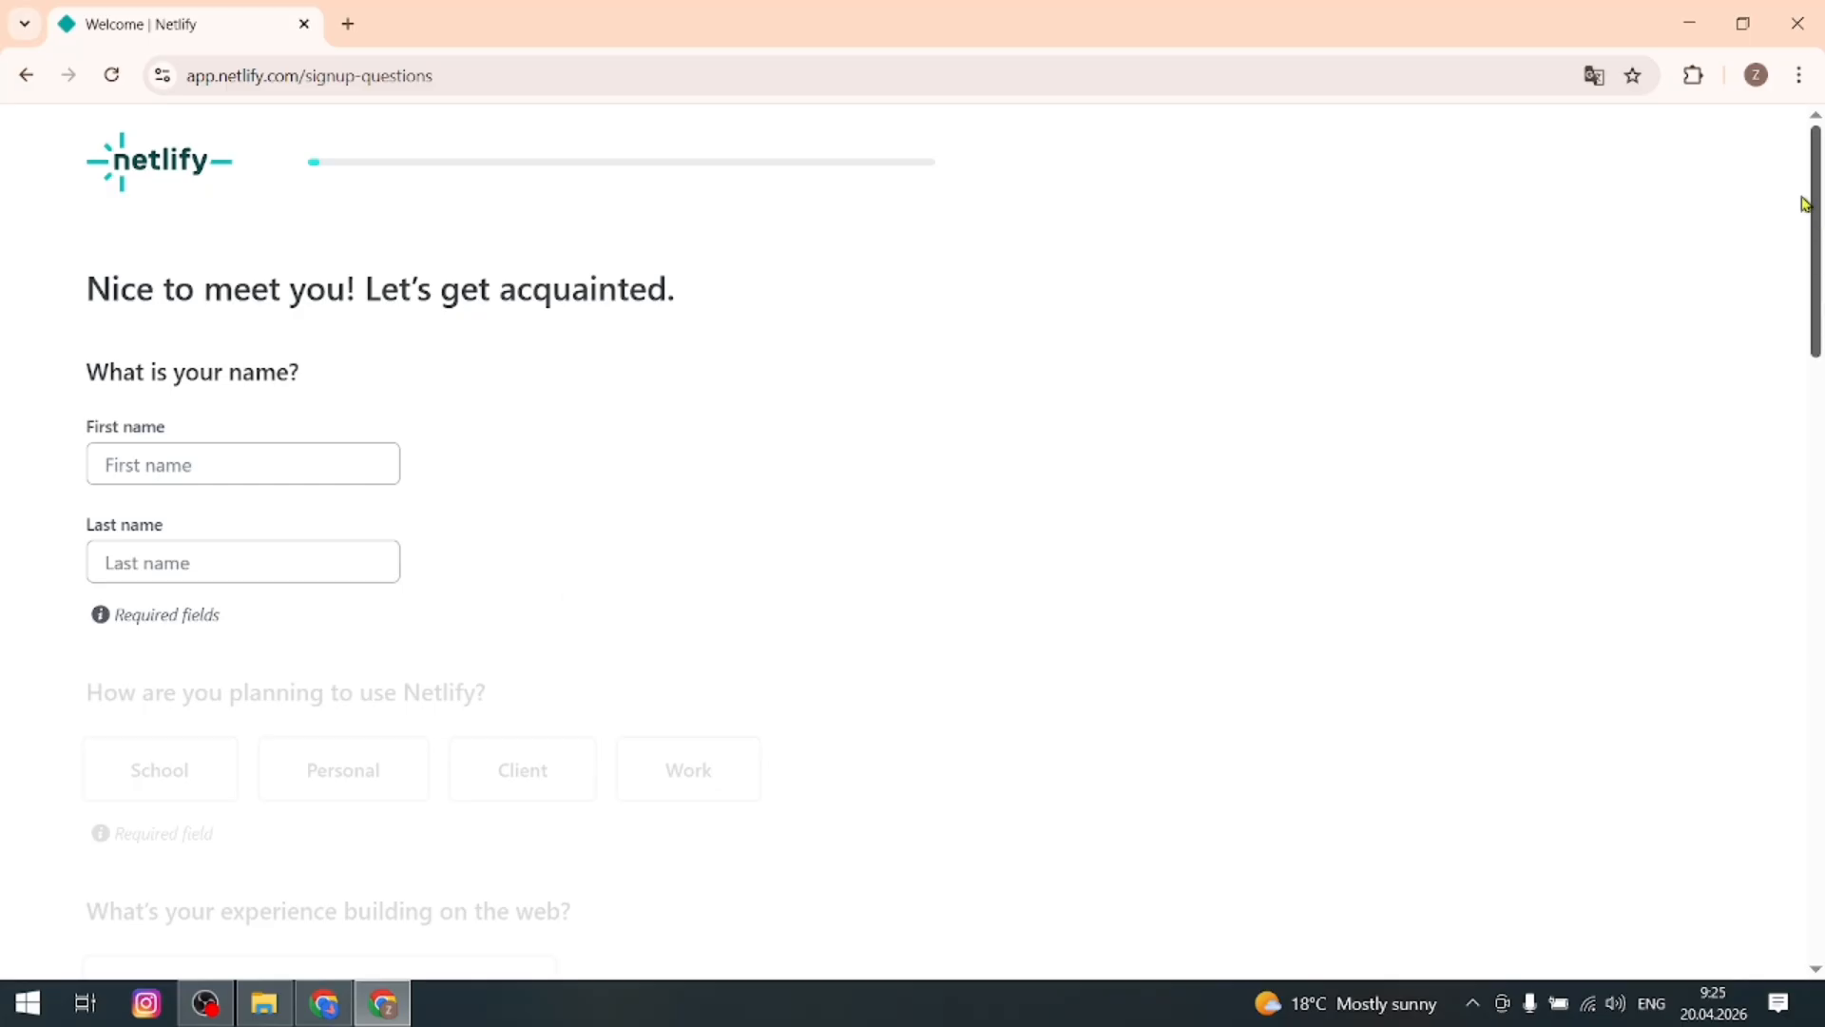
- Translate the sign-up questions page from English into Uzbek
left_click(1602, 84)
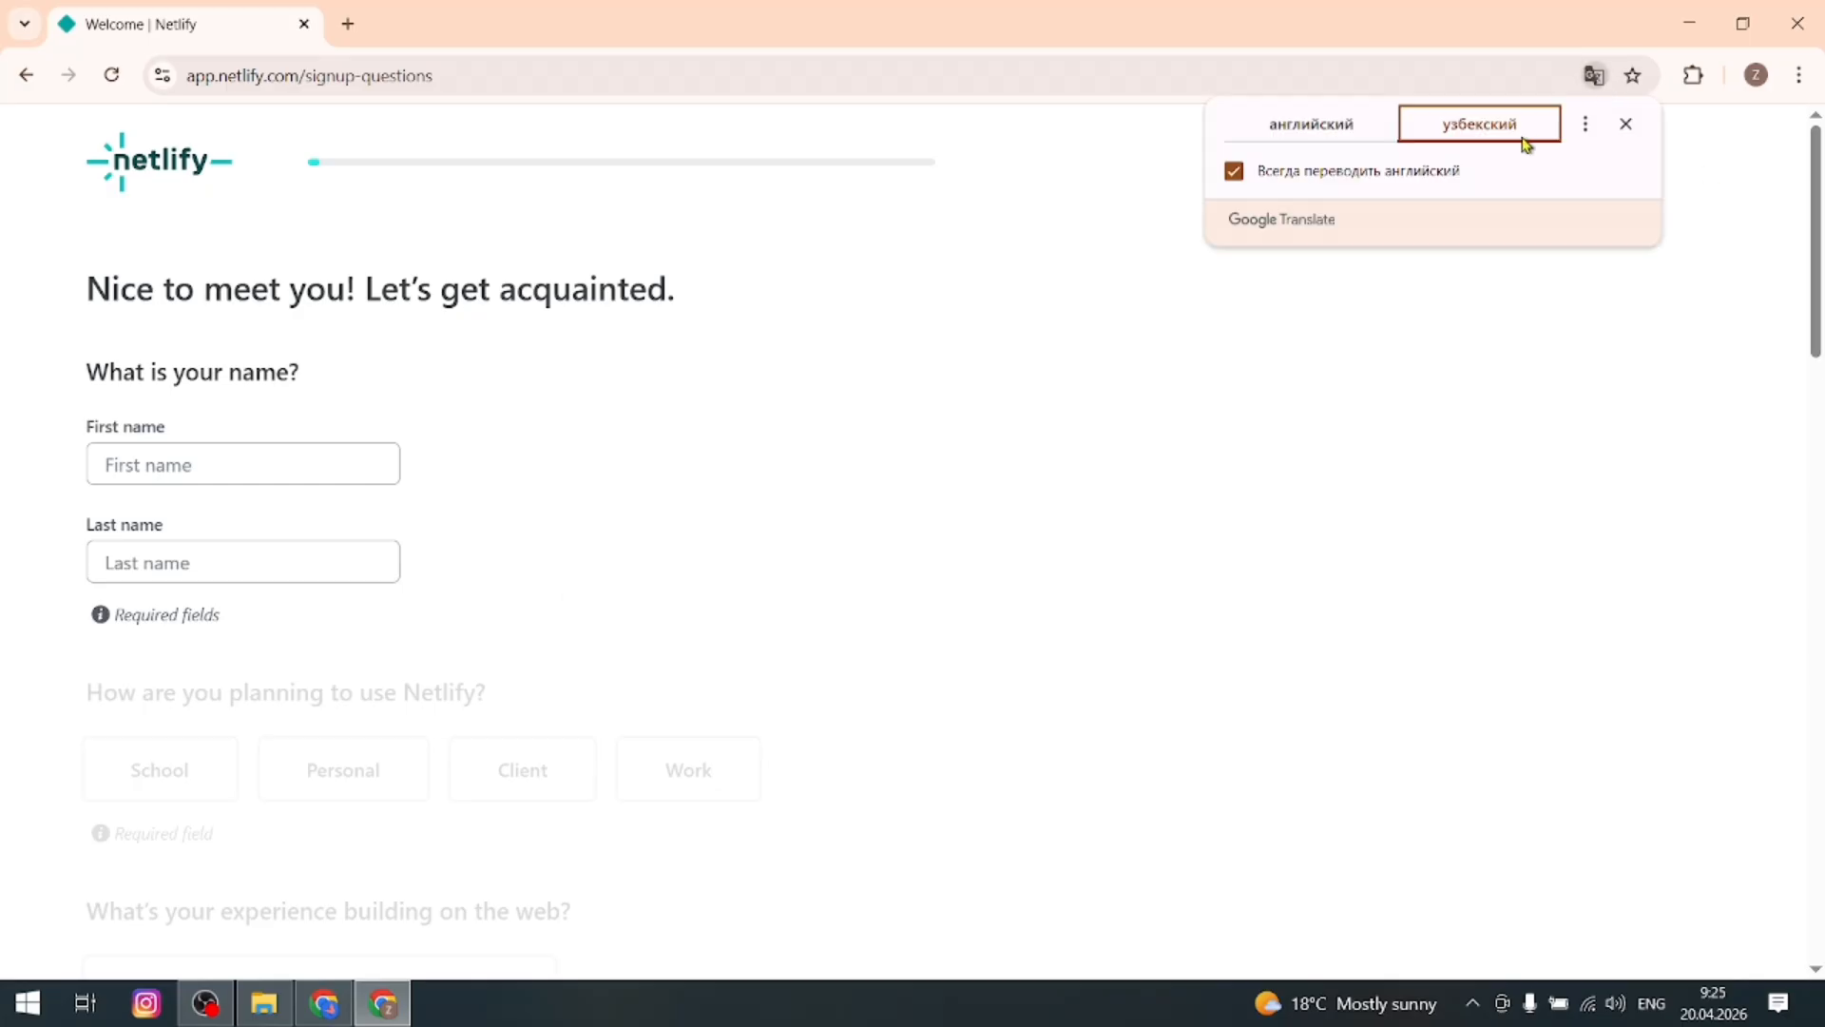
left_click(1359, 131)
left_click(1472, 130)
left_click(1528, 198)
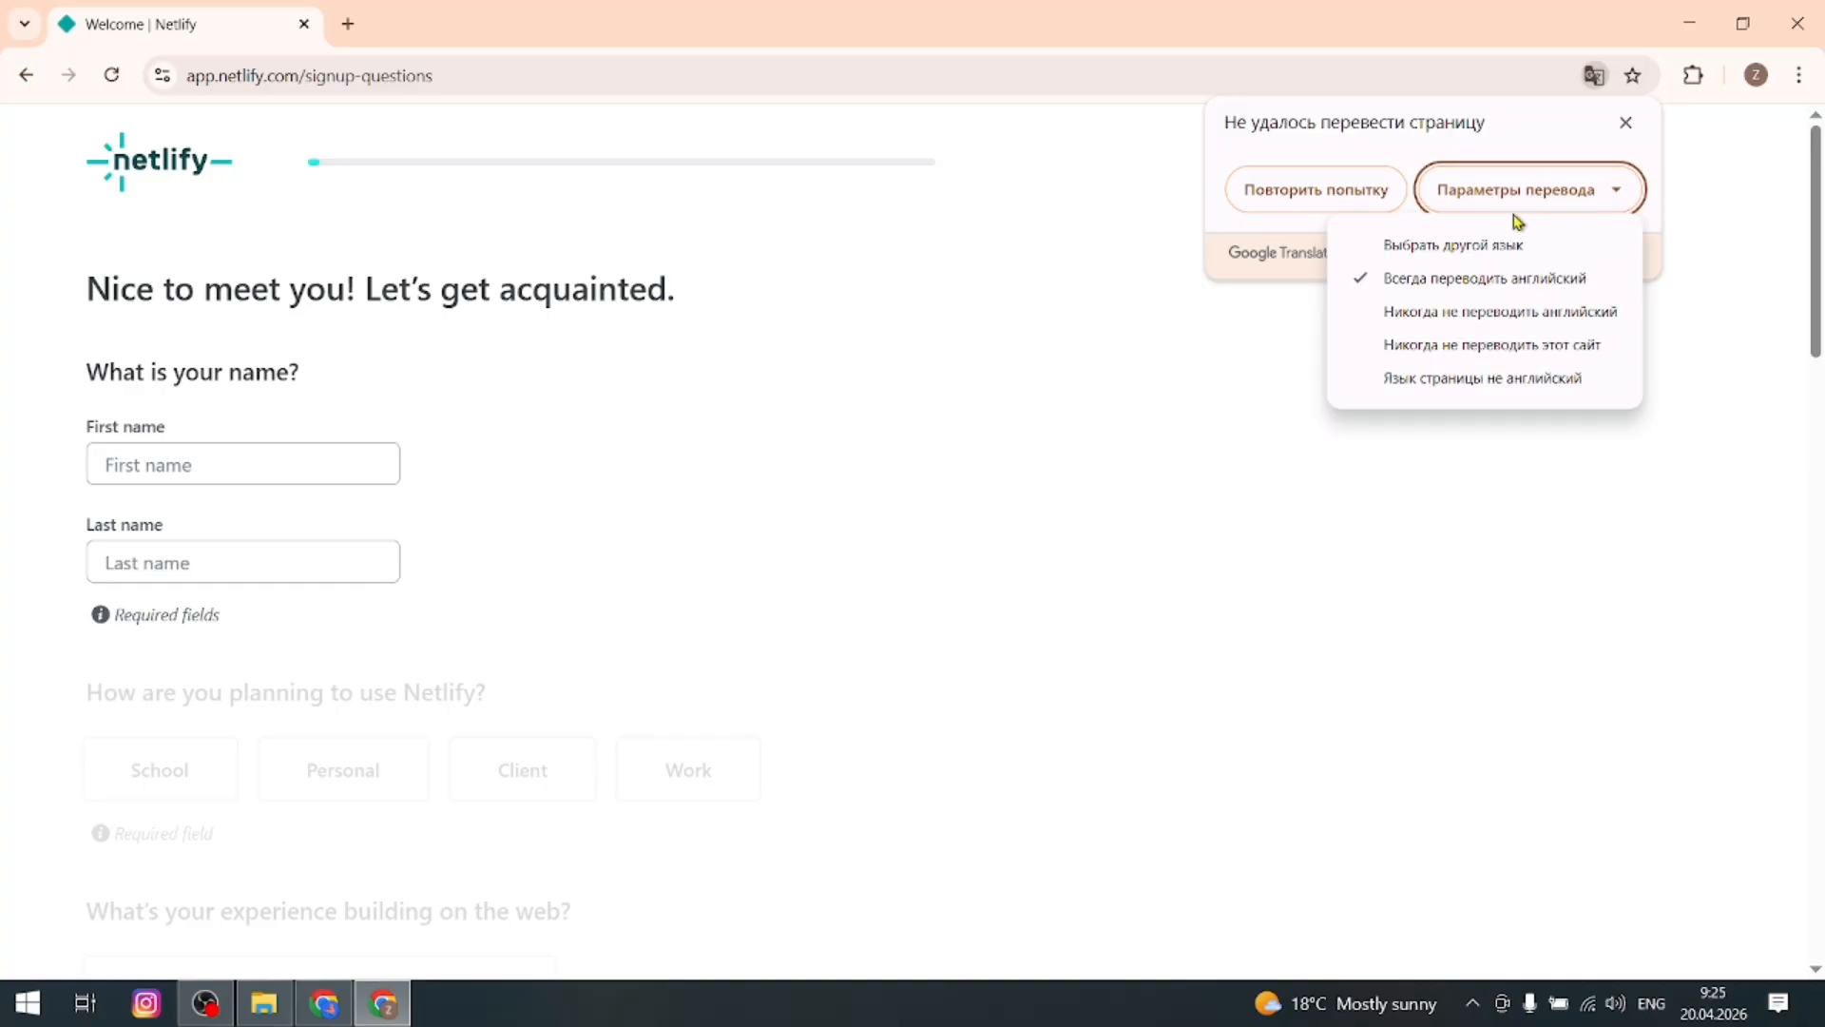
left_click(1500, 245)
left_click(1578, 249)
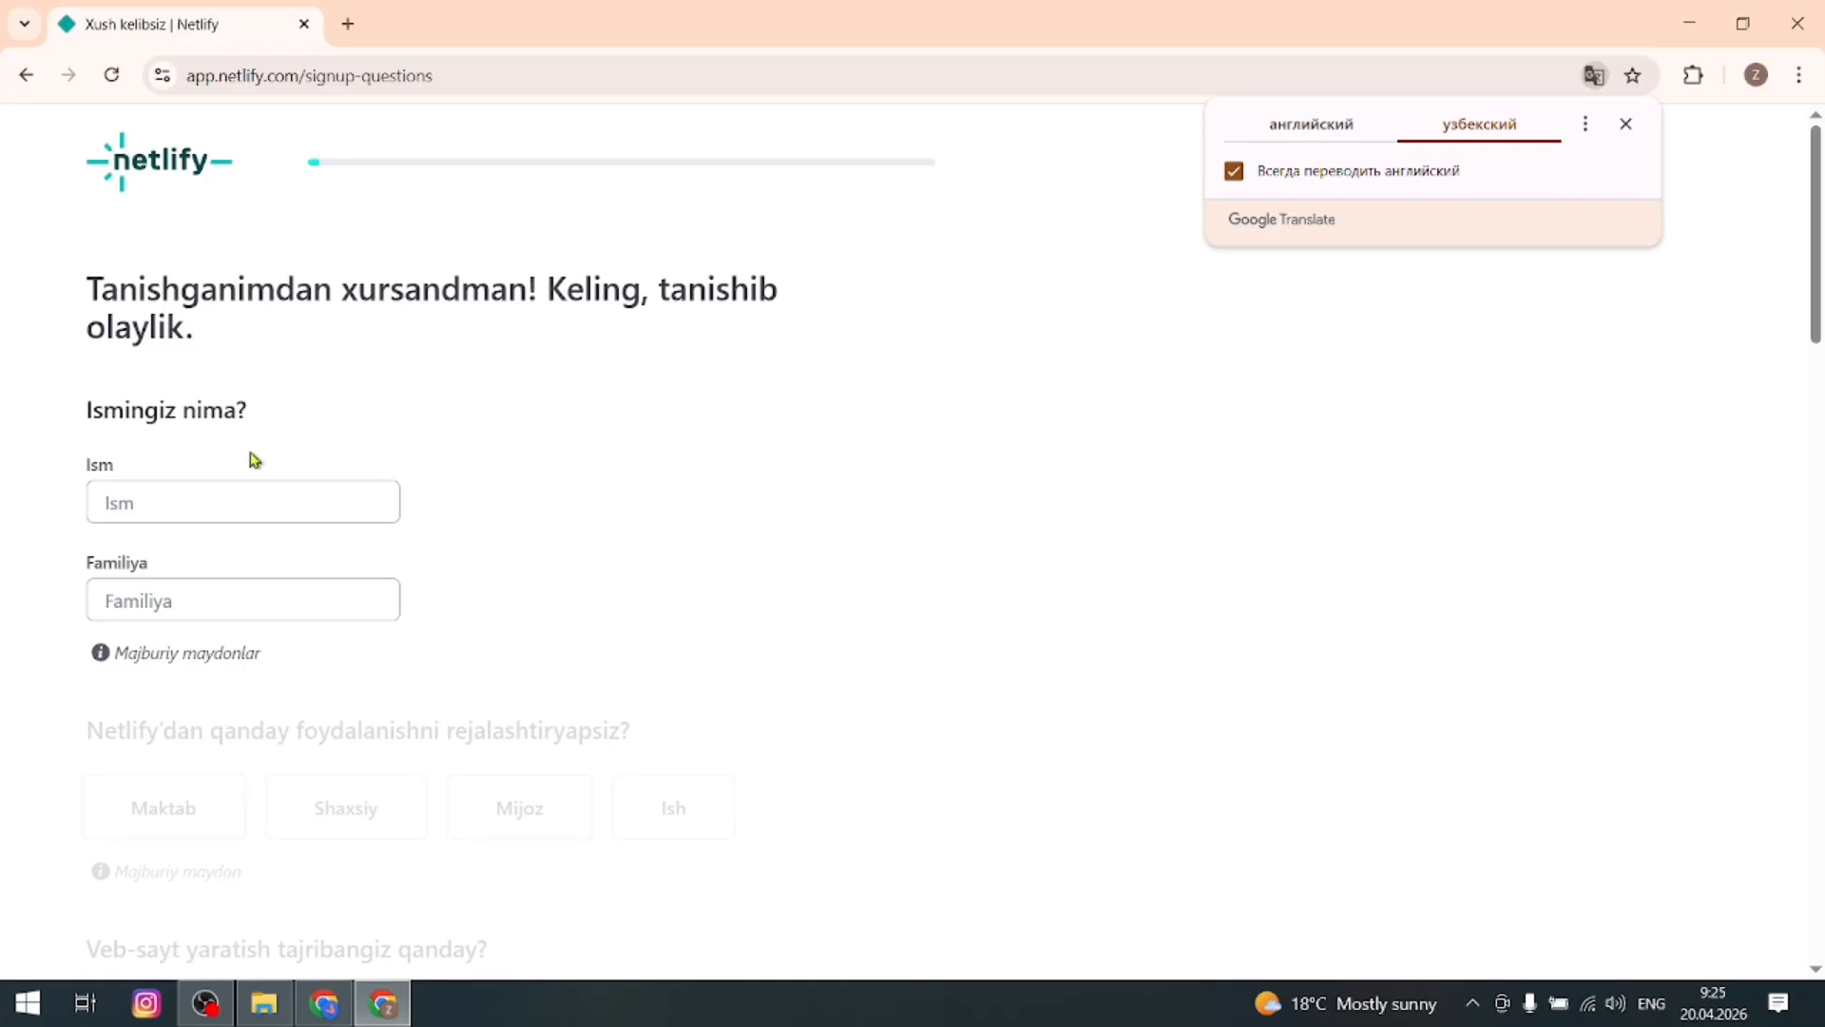
- Fill in the first name and last name fields of the sign-up form
left_click(200, 503)
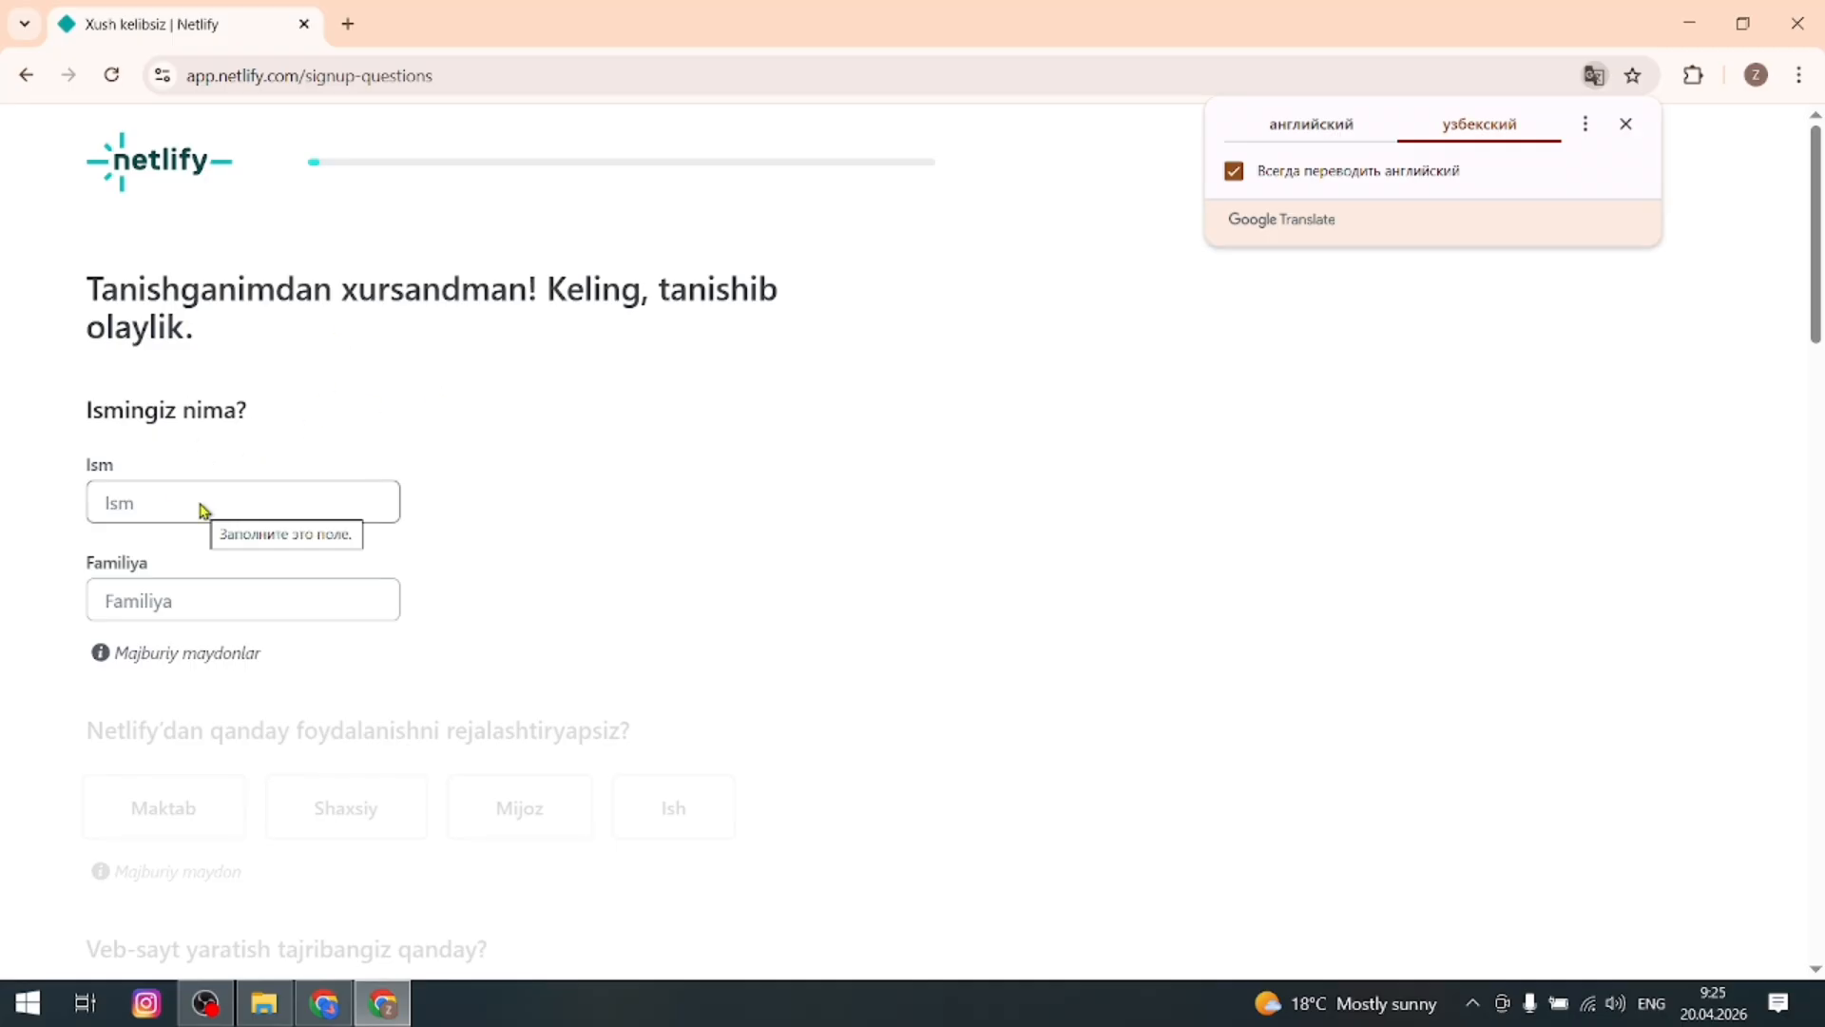
left_click(200, 503)
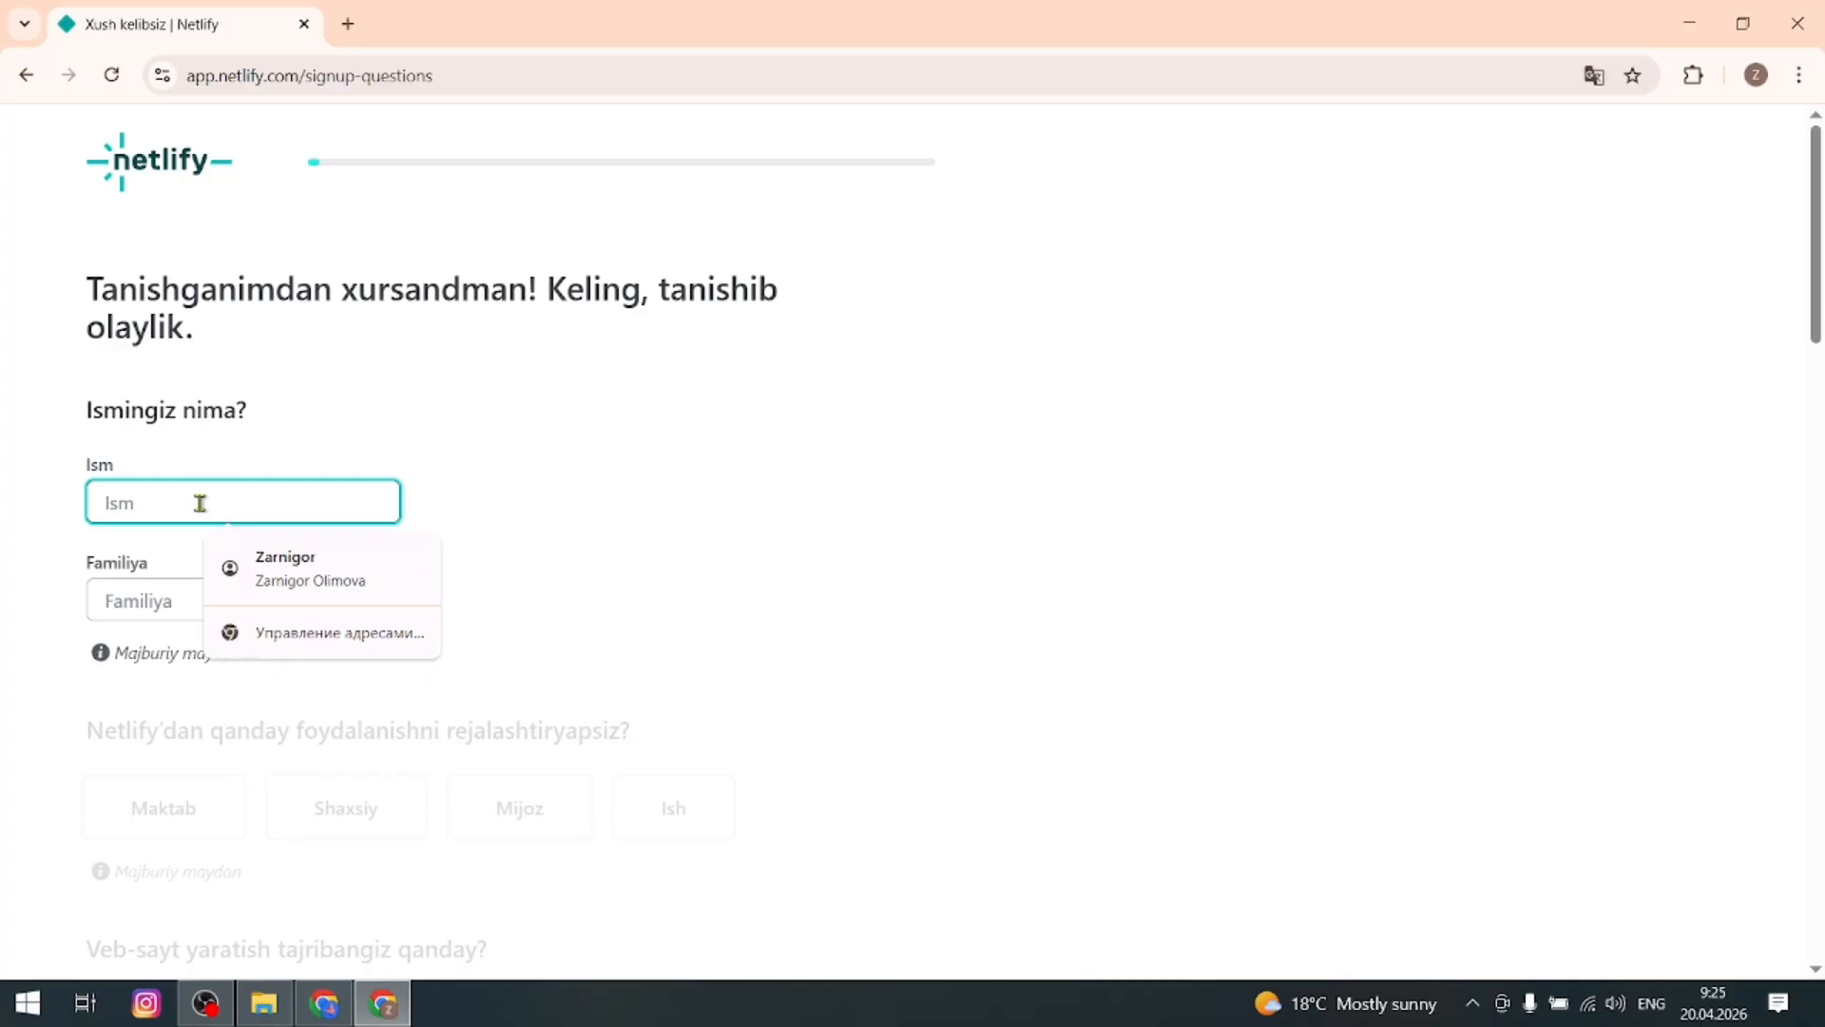
type("Jahon")
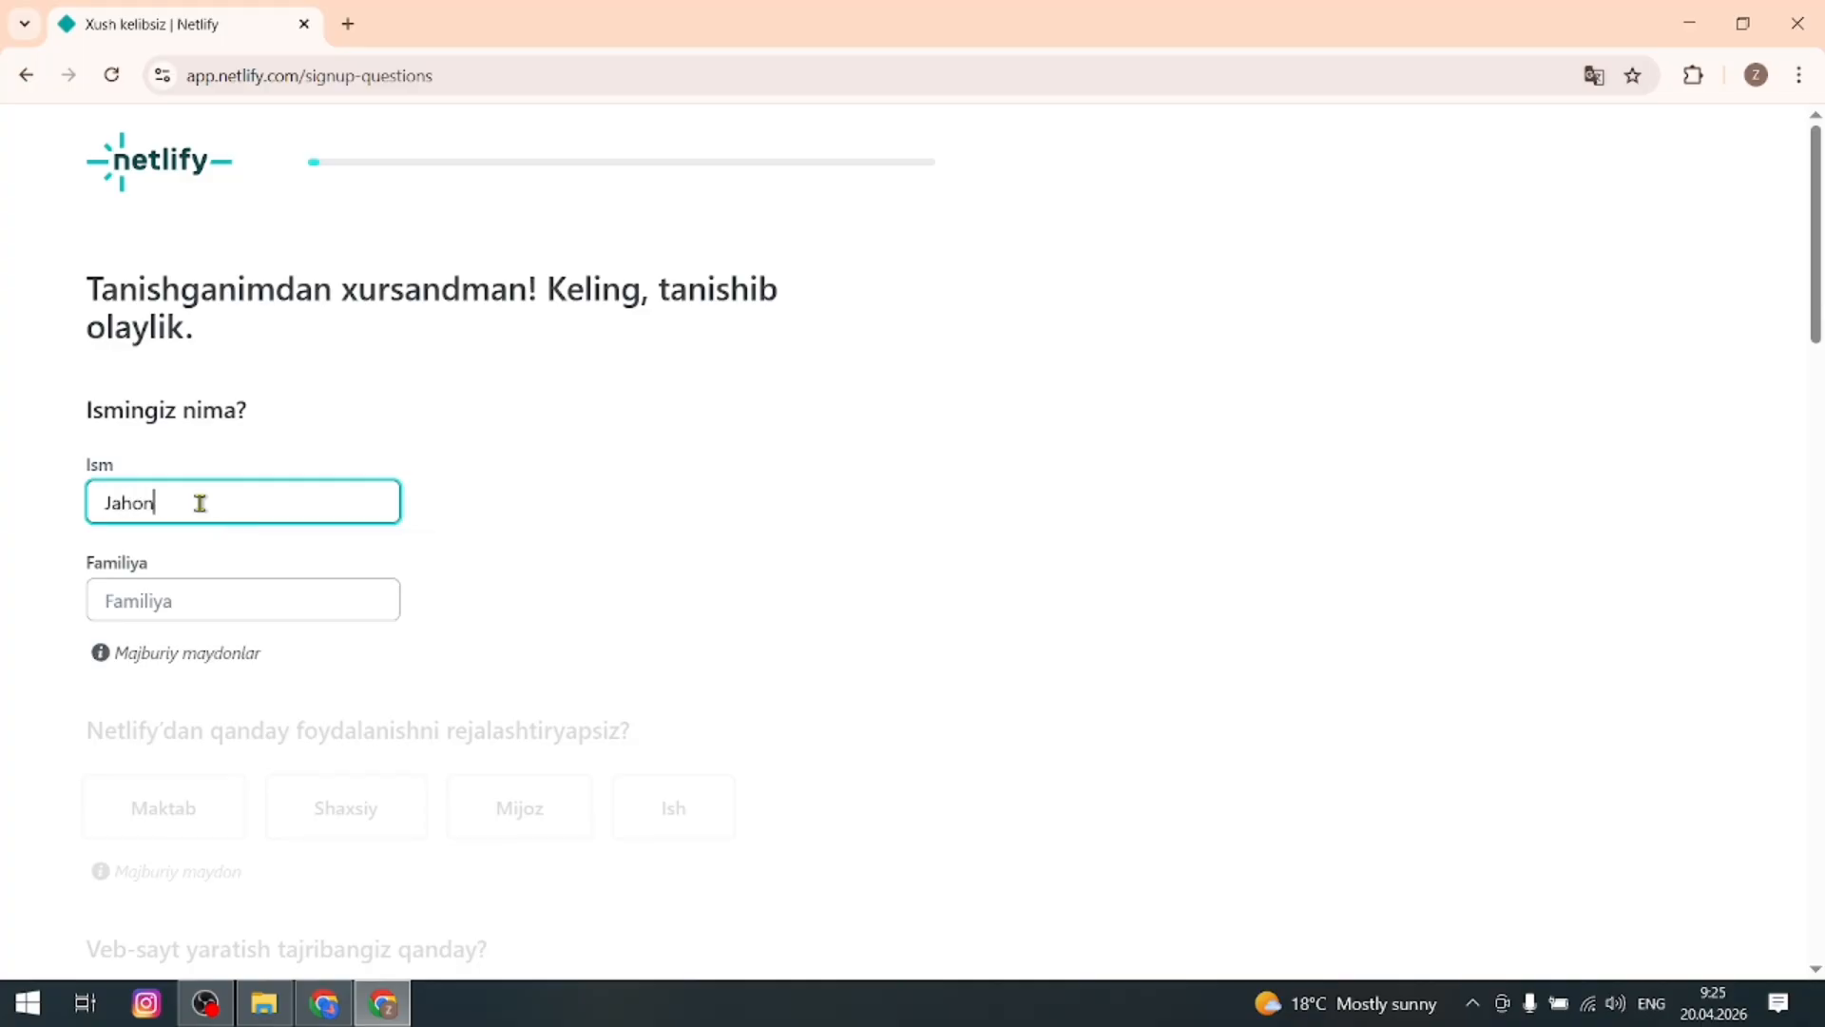
key("Tab")
type("ta")
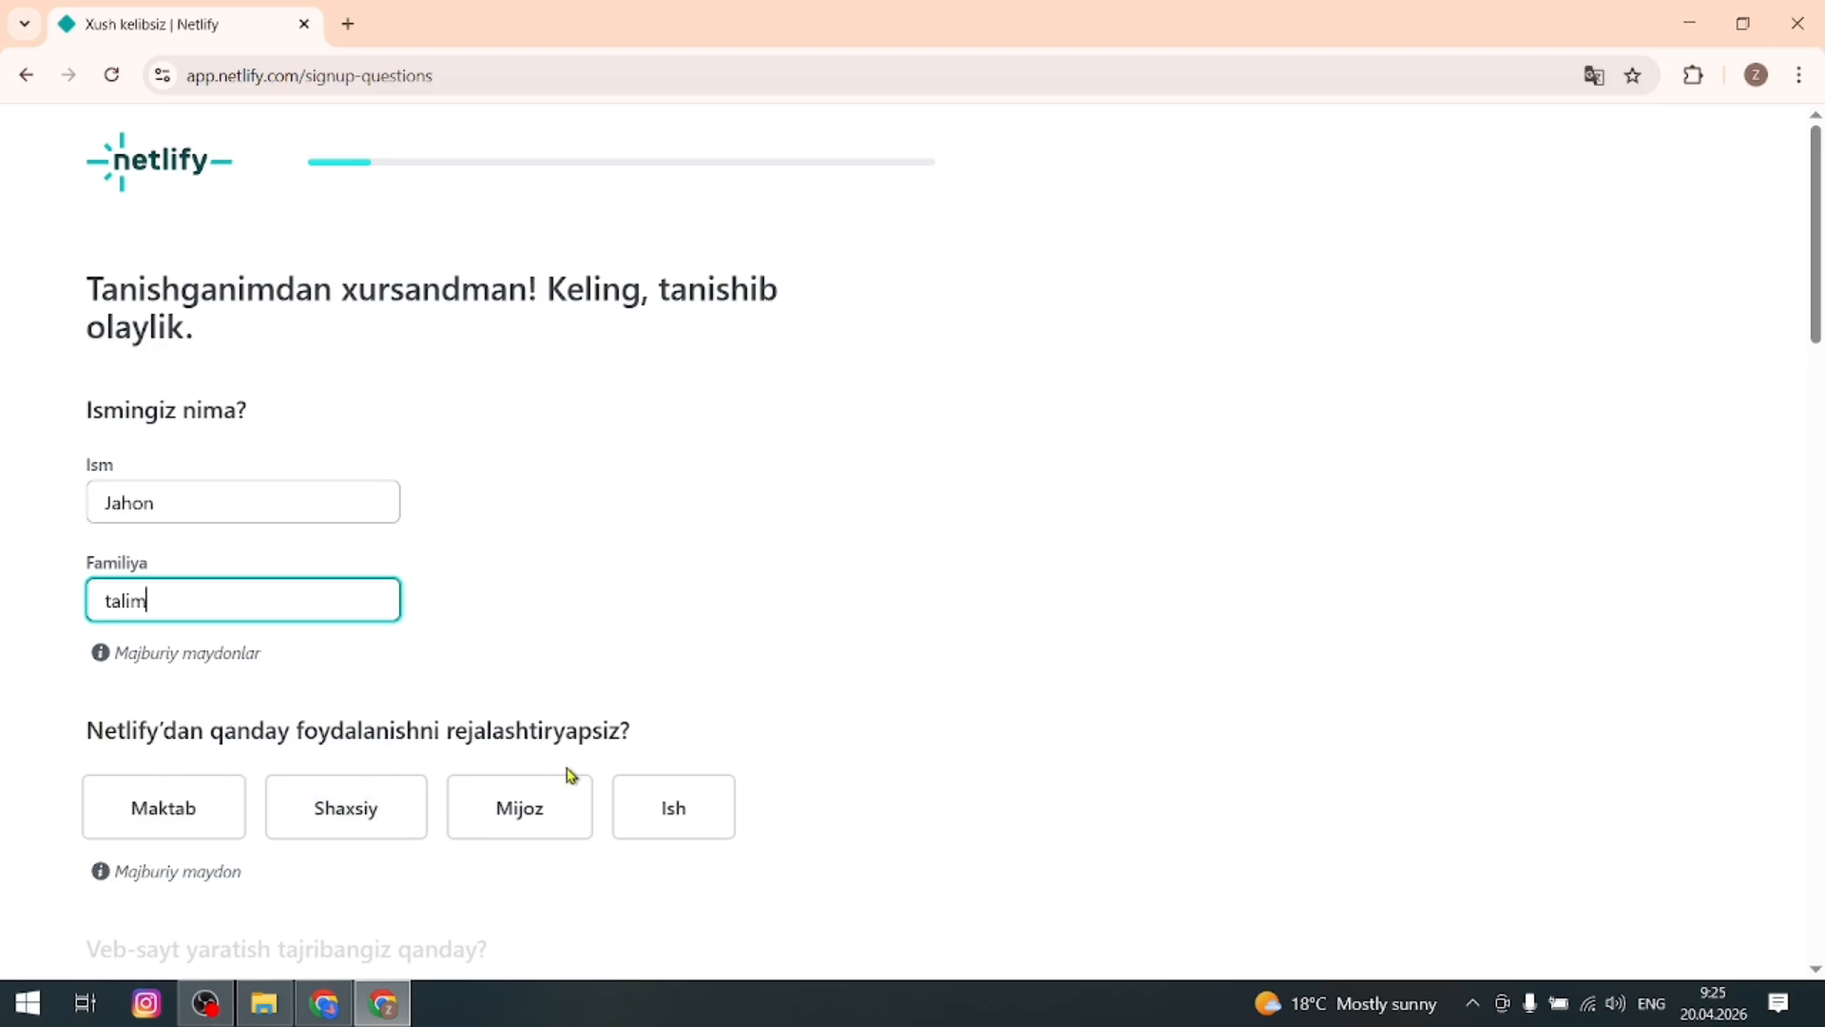
- Answer that Netlify is for personal use (Shaxsiy) and that the web-building experience is beginner level (Boshlang'ich)
scroll(747, 709, "down", 1)
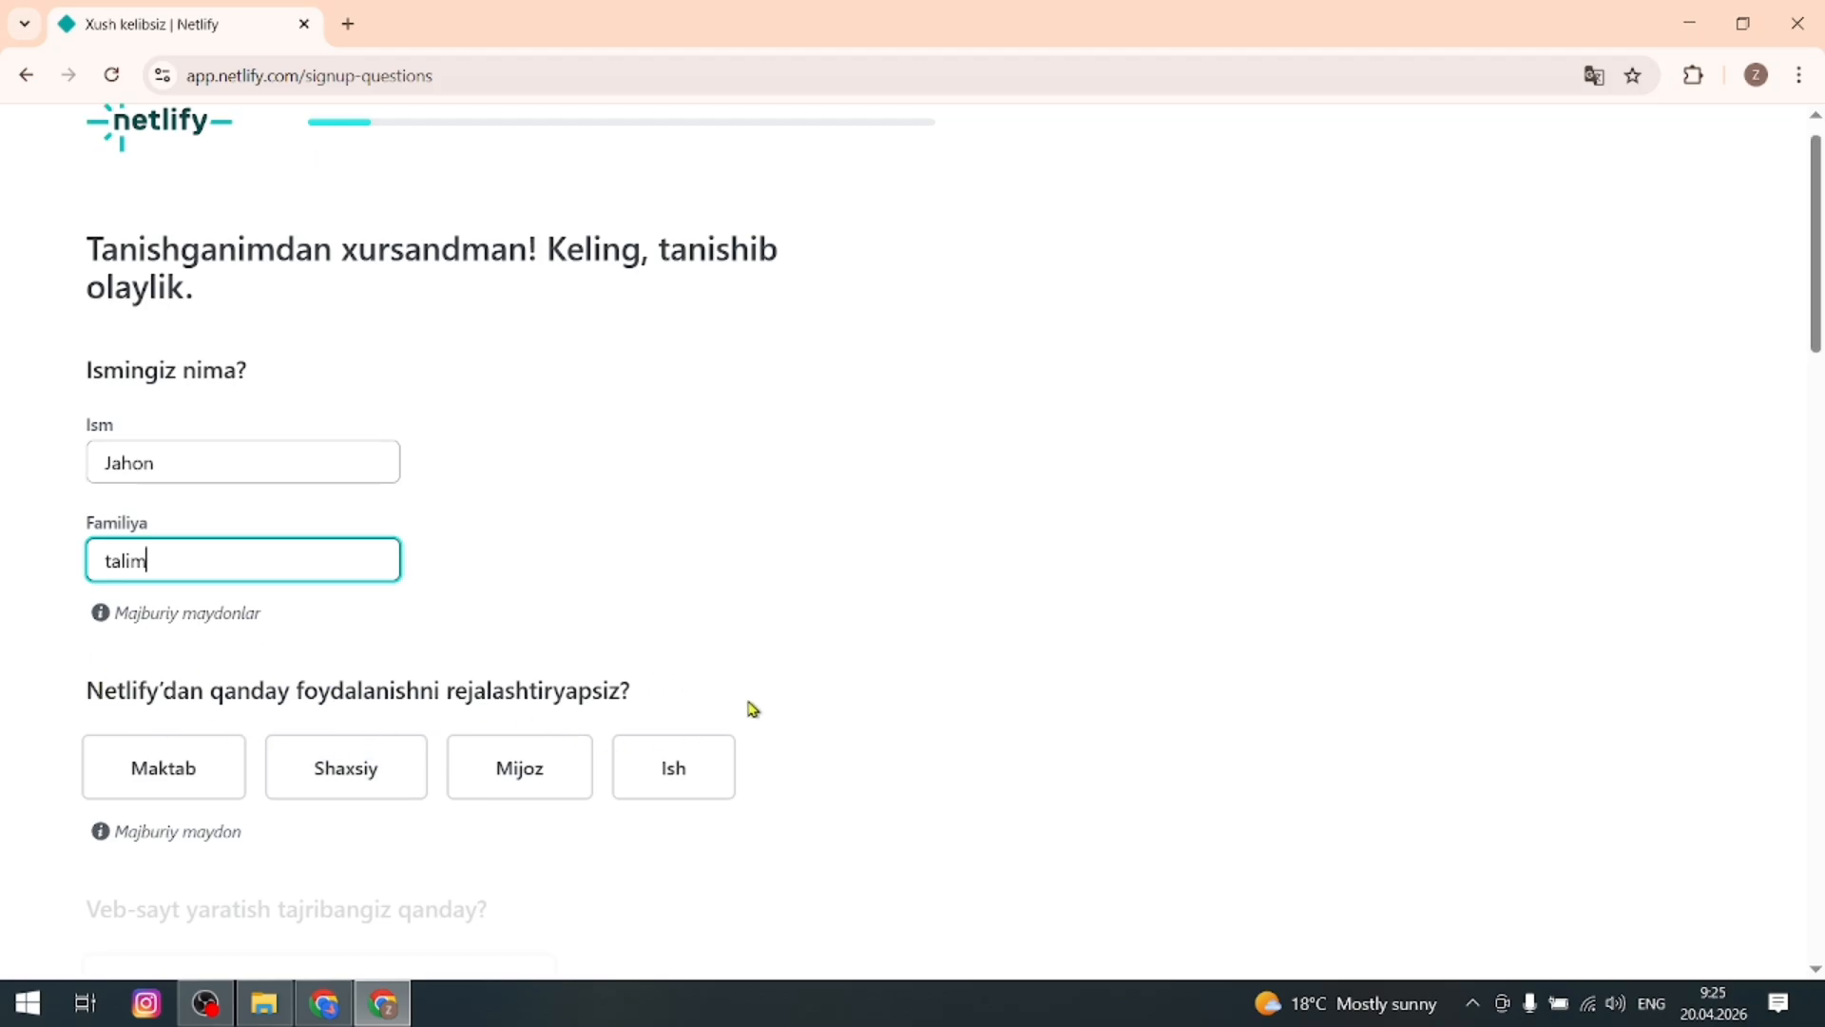
left_click(344, 760)
scroll(443, 770, "down", 2)
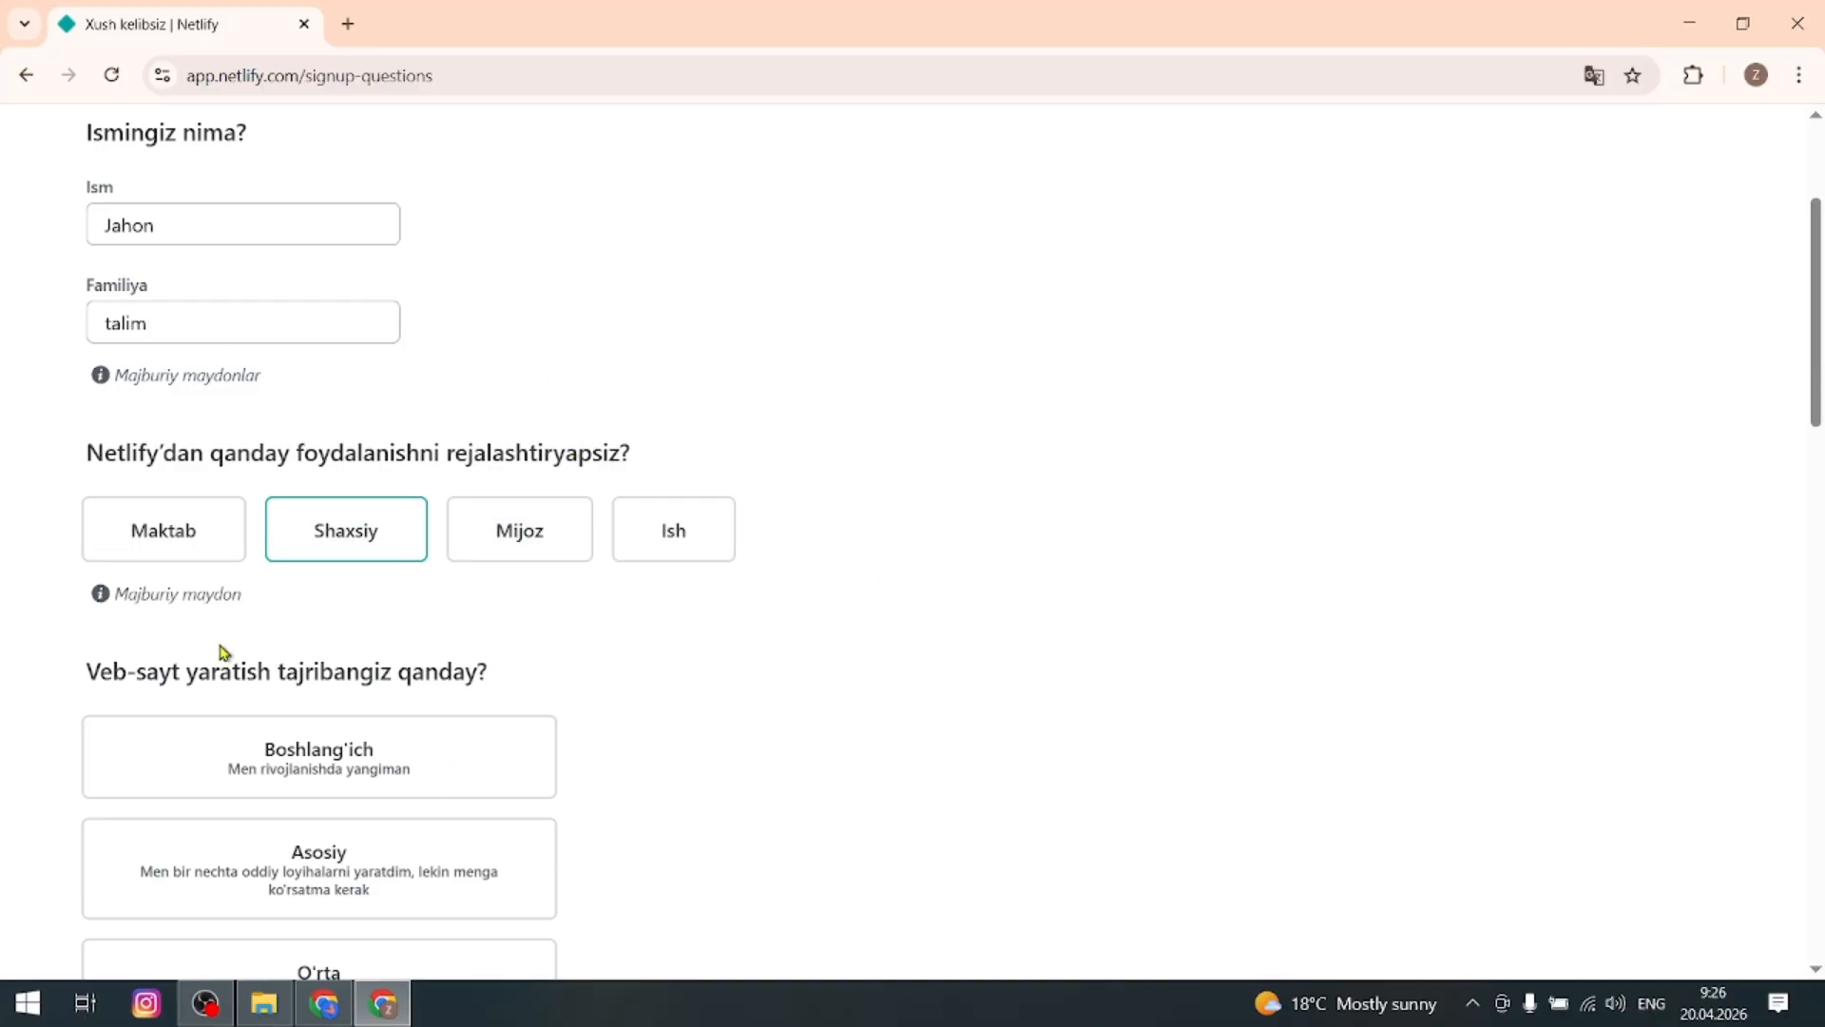
scroll(533, 732, "down", 1)
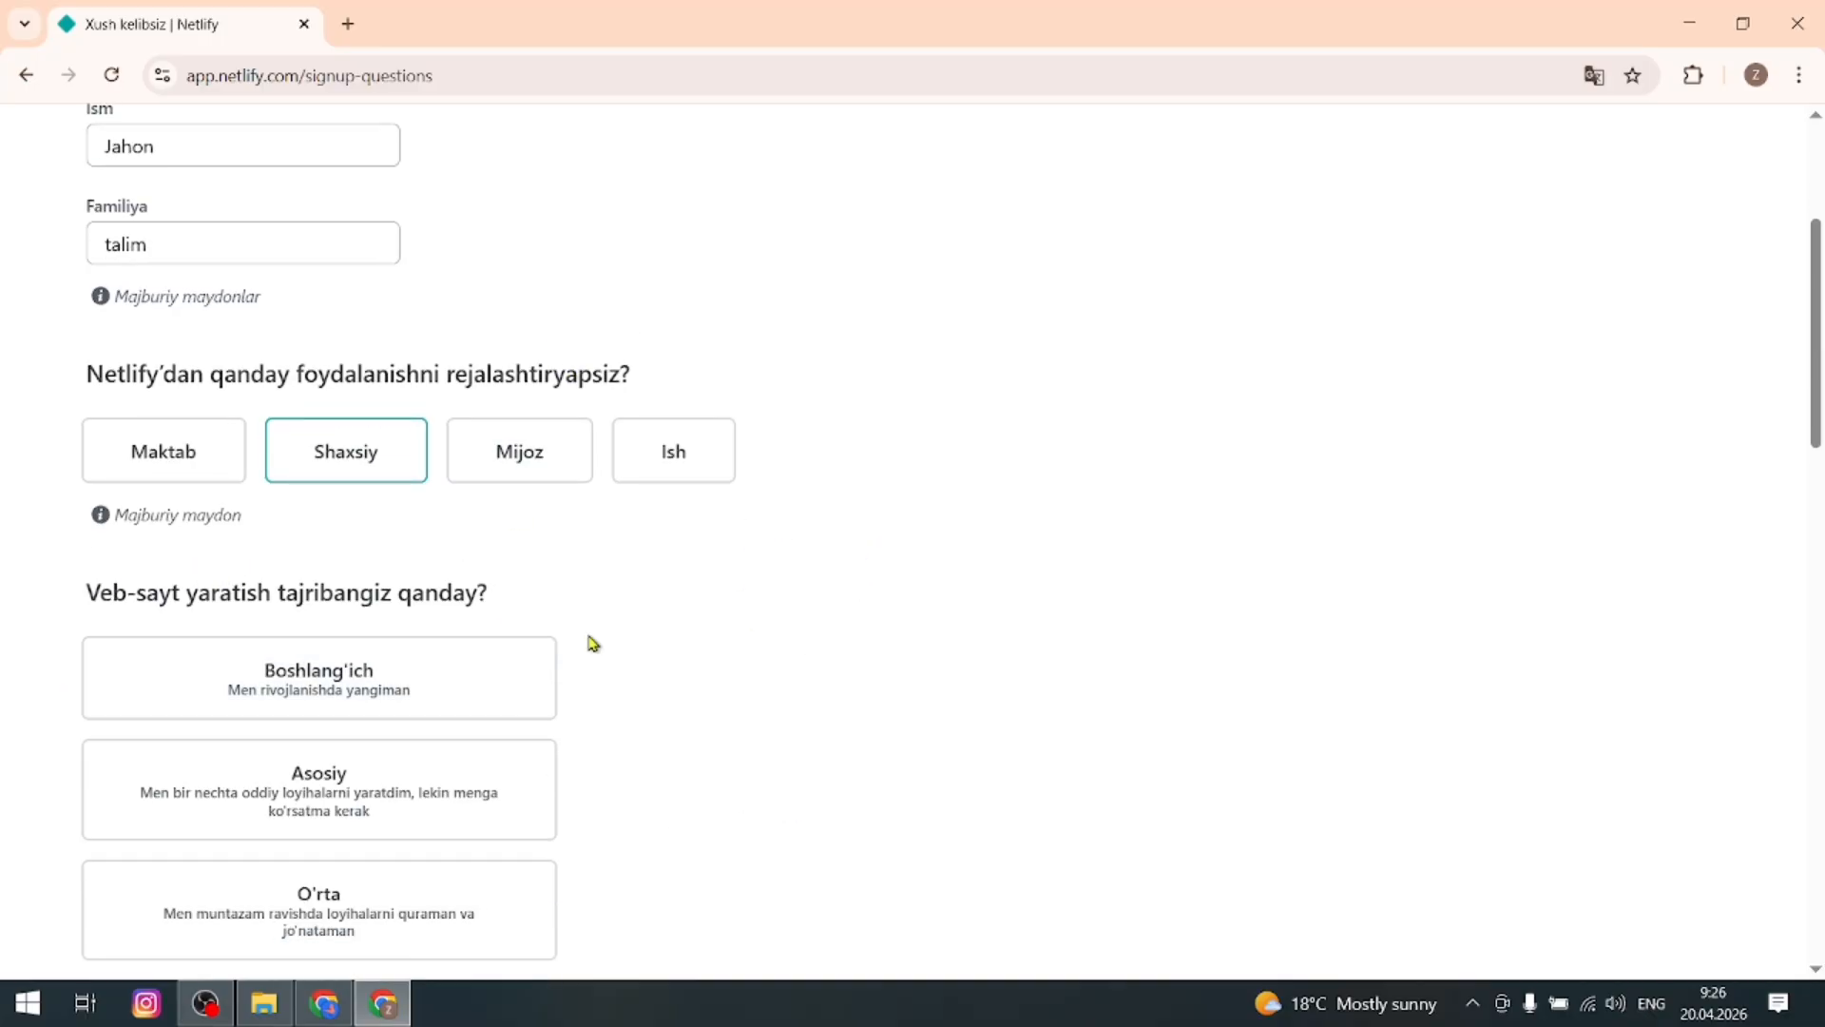
left_click(412, 697)
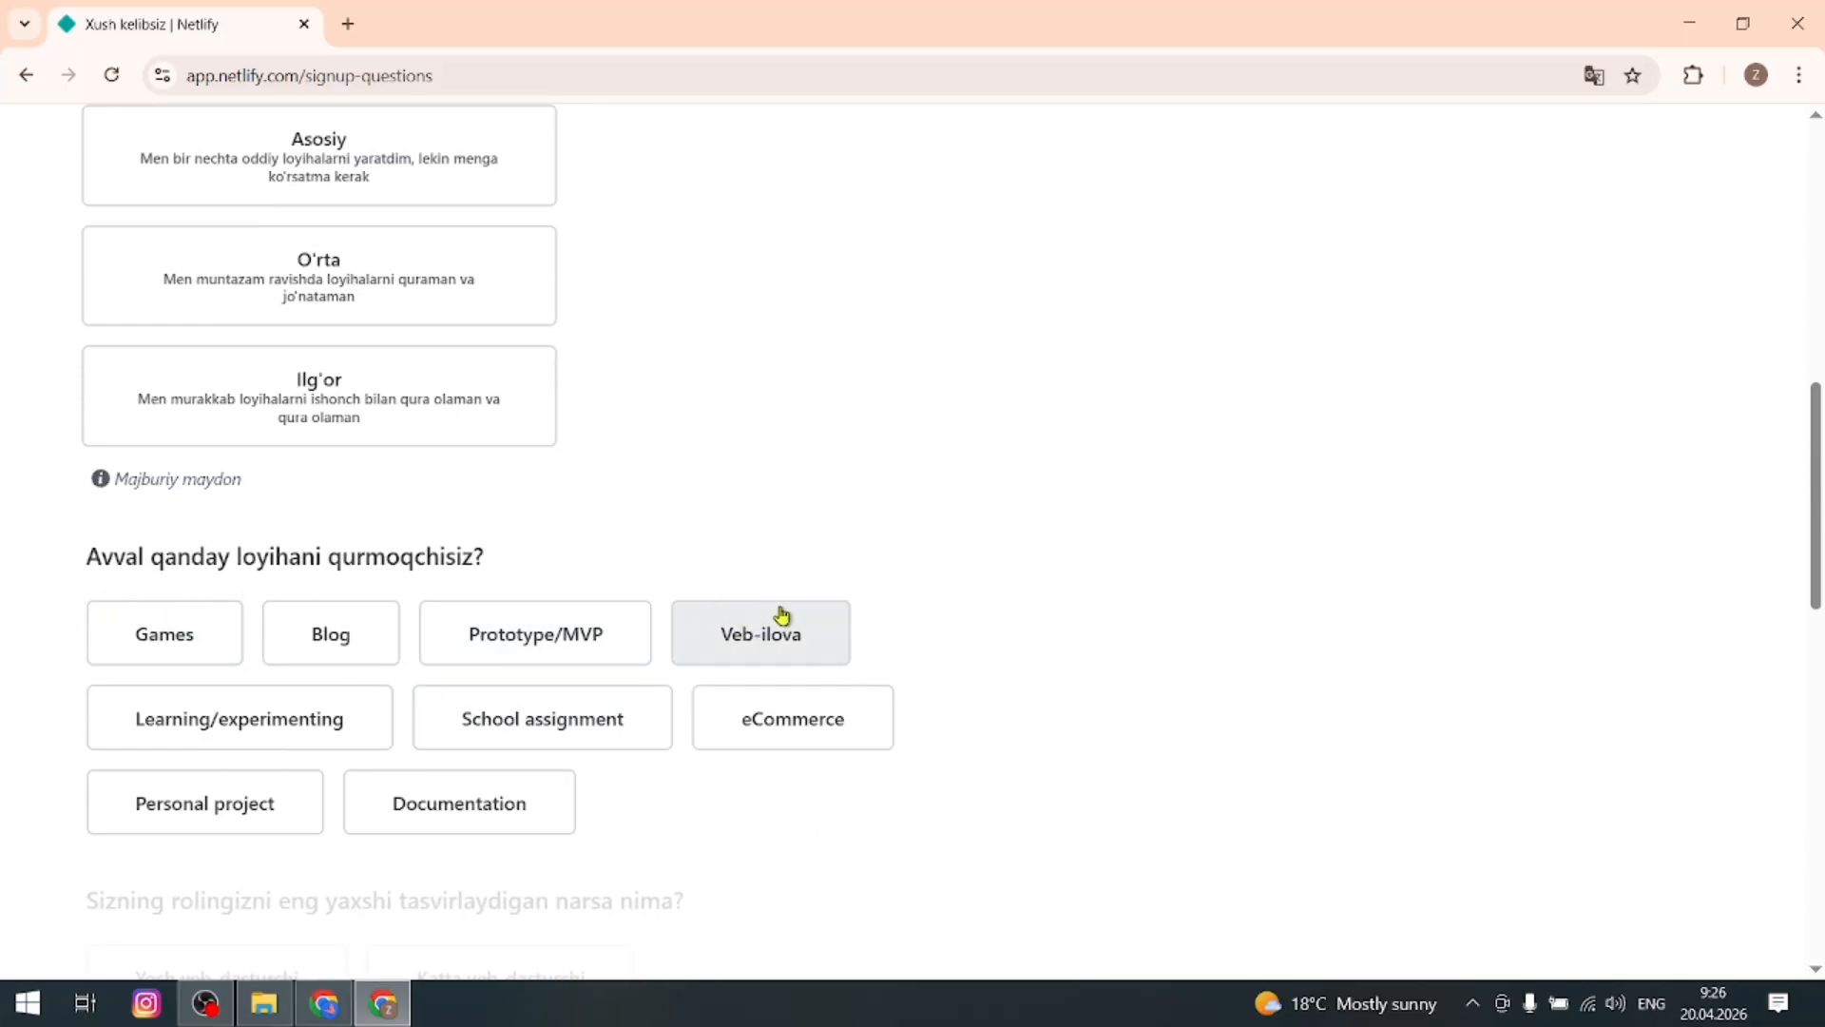
- Choose Veb-ilova as the first project type and Yosh veb-dasturchi as the role
left_click(362, 630)
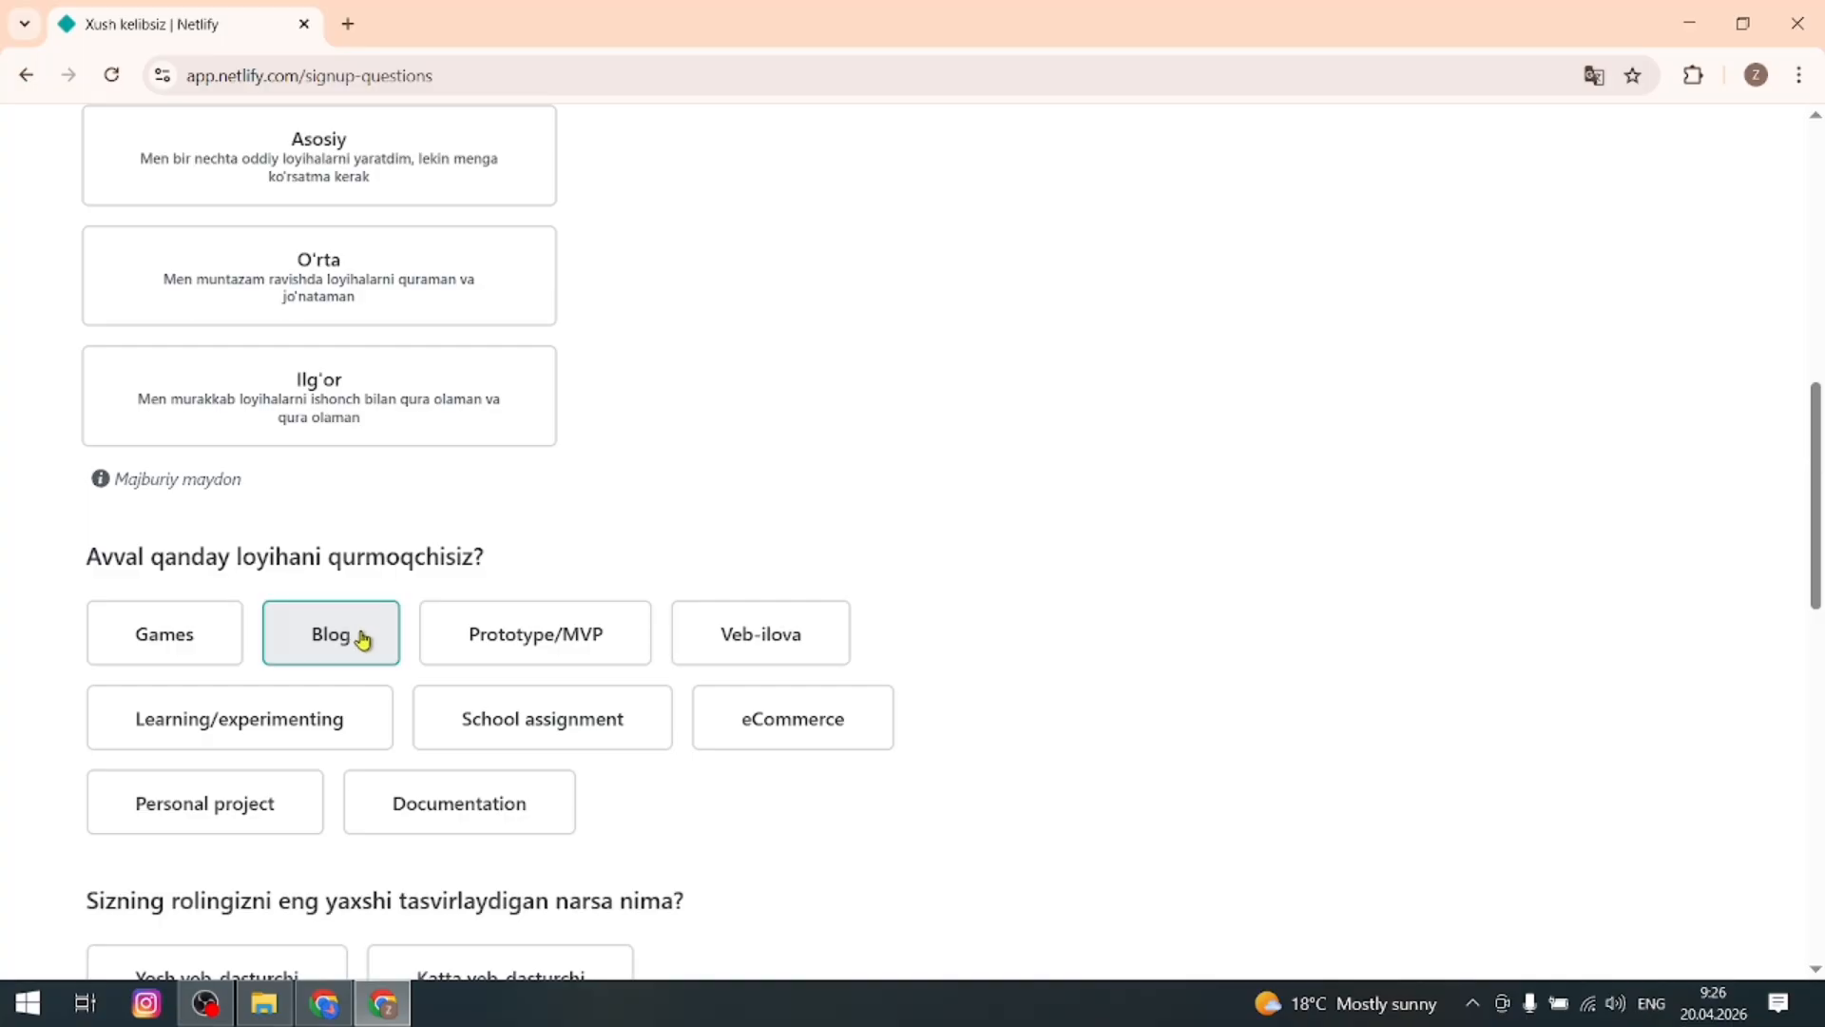
scroll(844, 684, "down", 1)
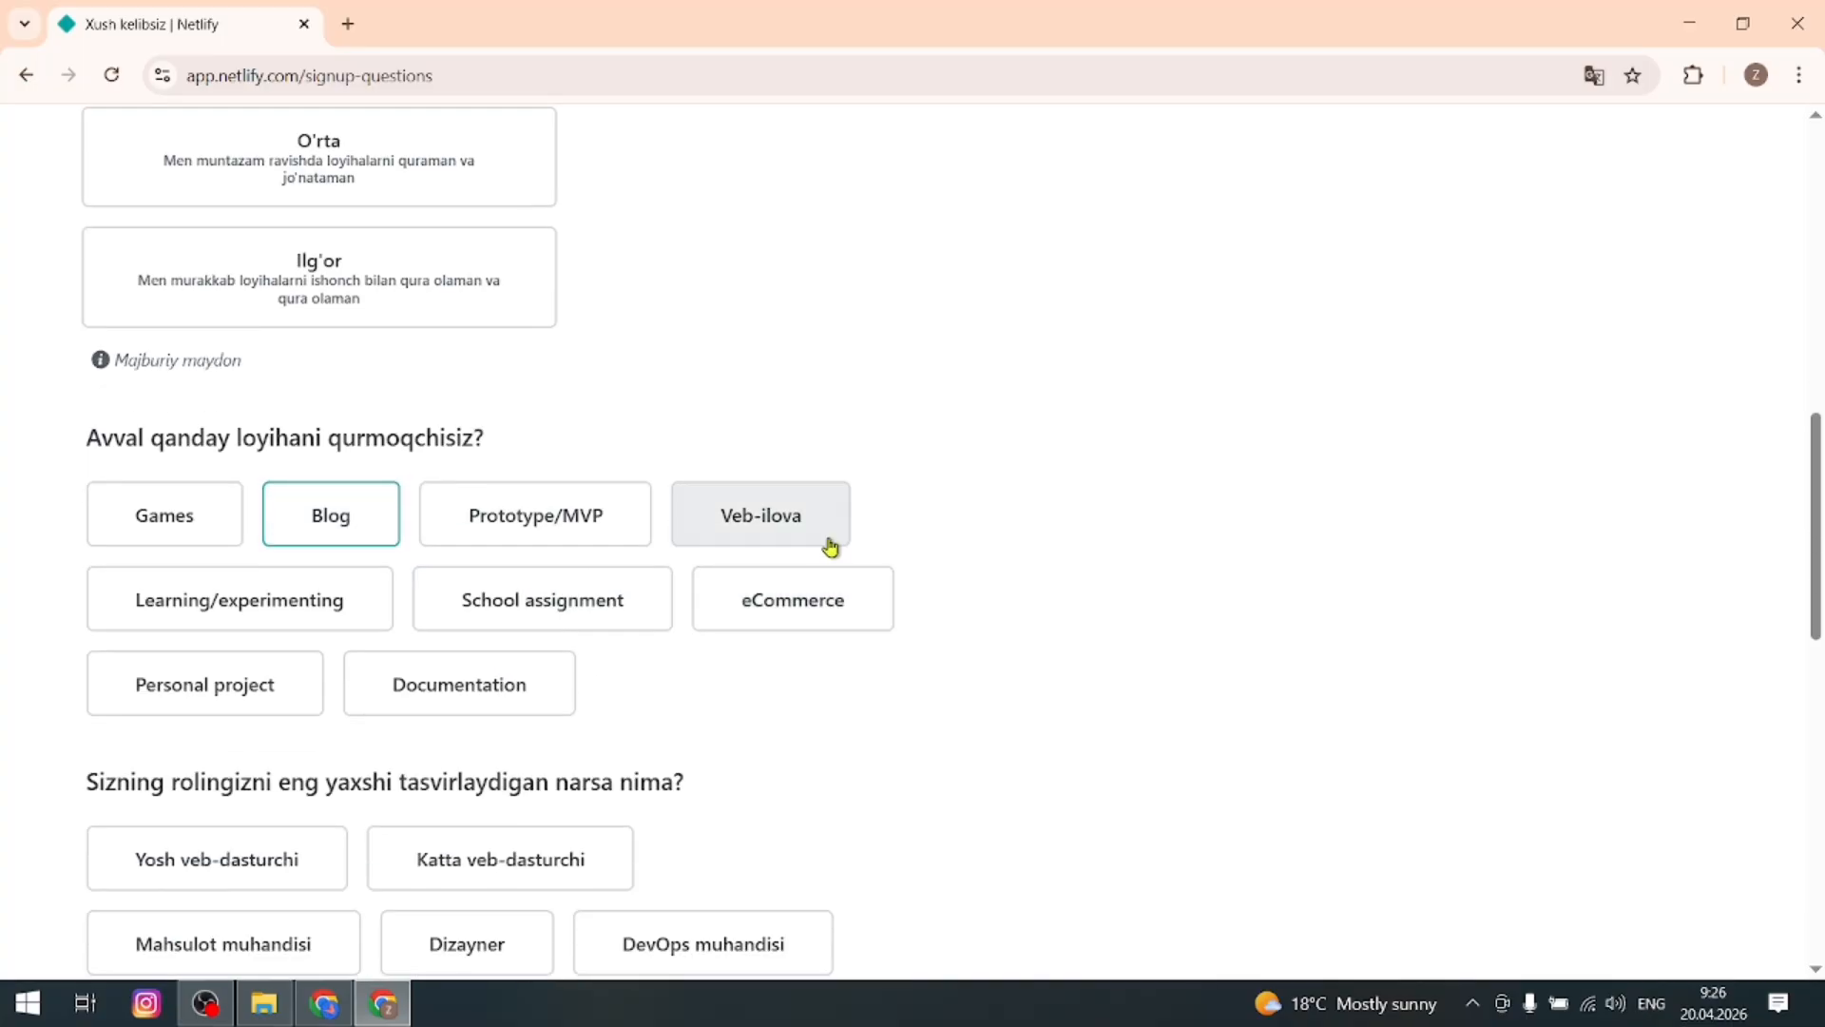
left_click(831, 546)
scroll(599, 790, "down", 2)
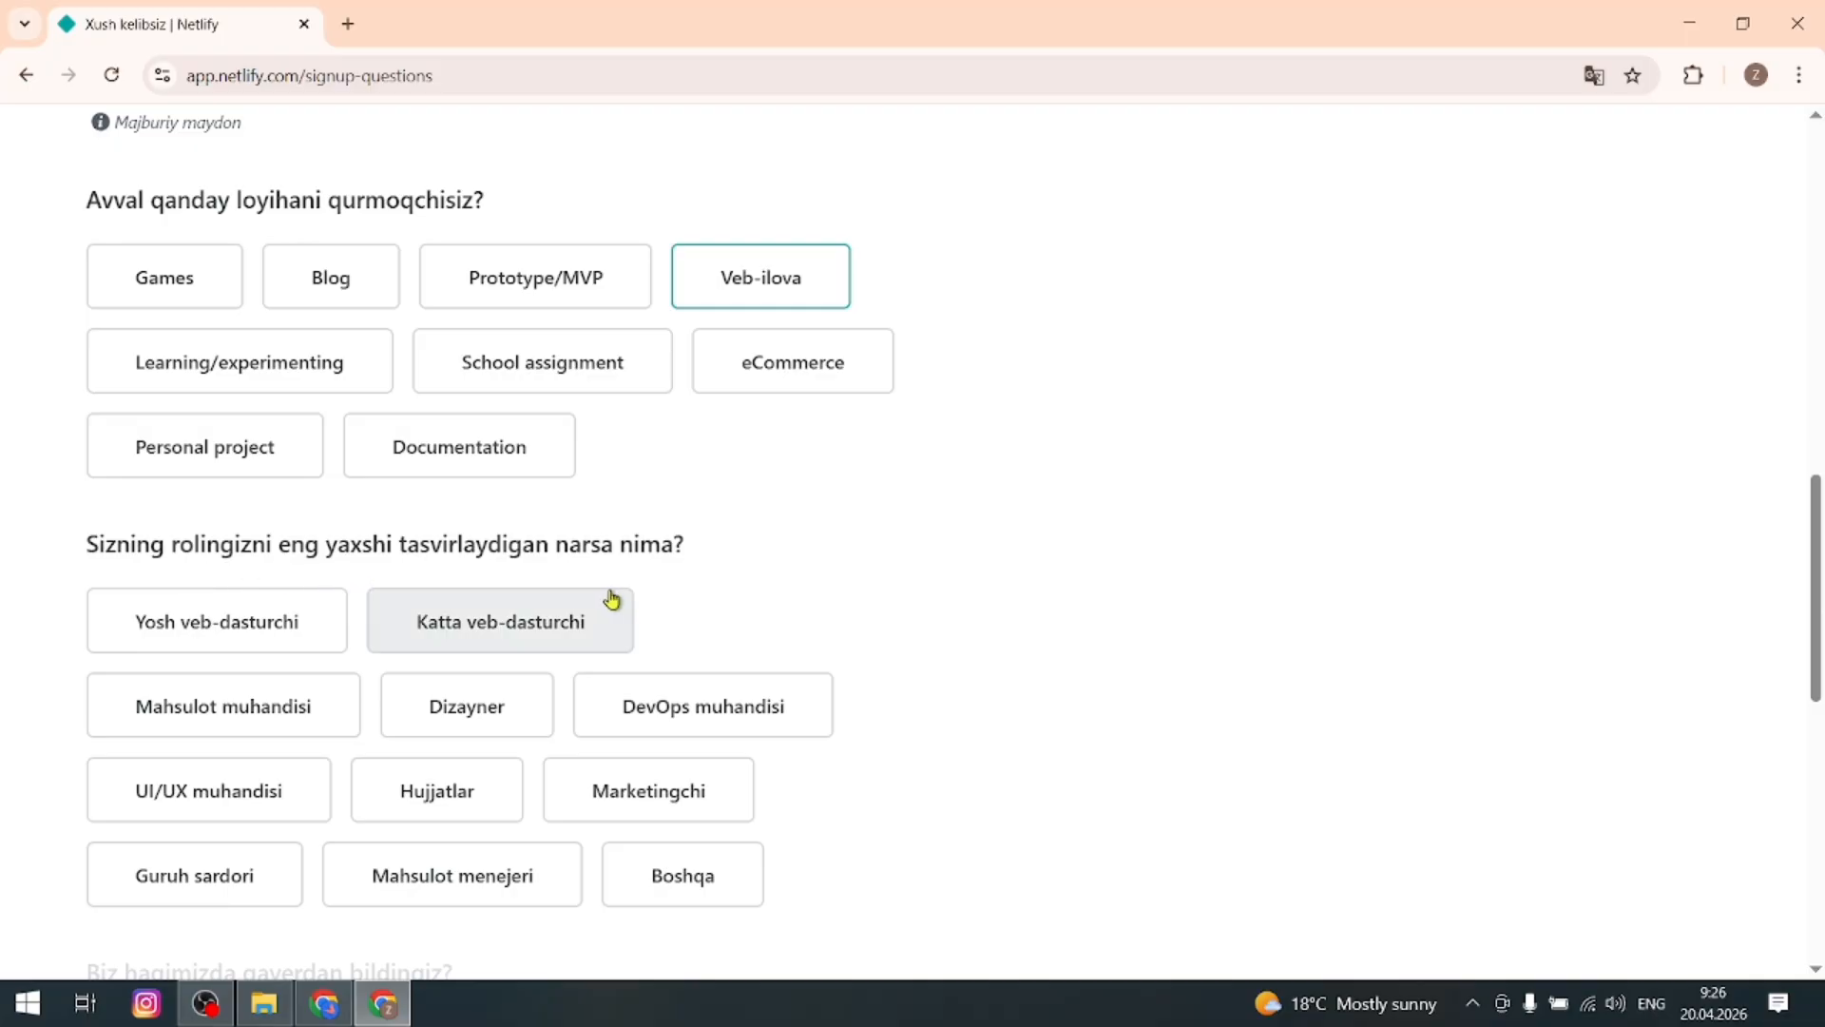
left_click(257, 637)
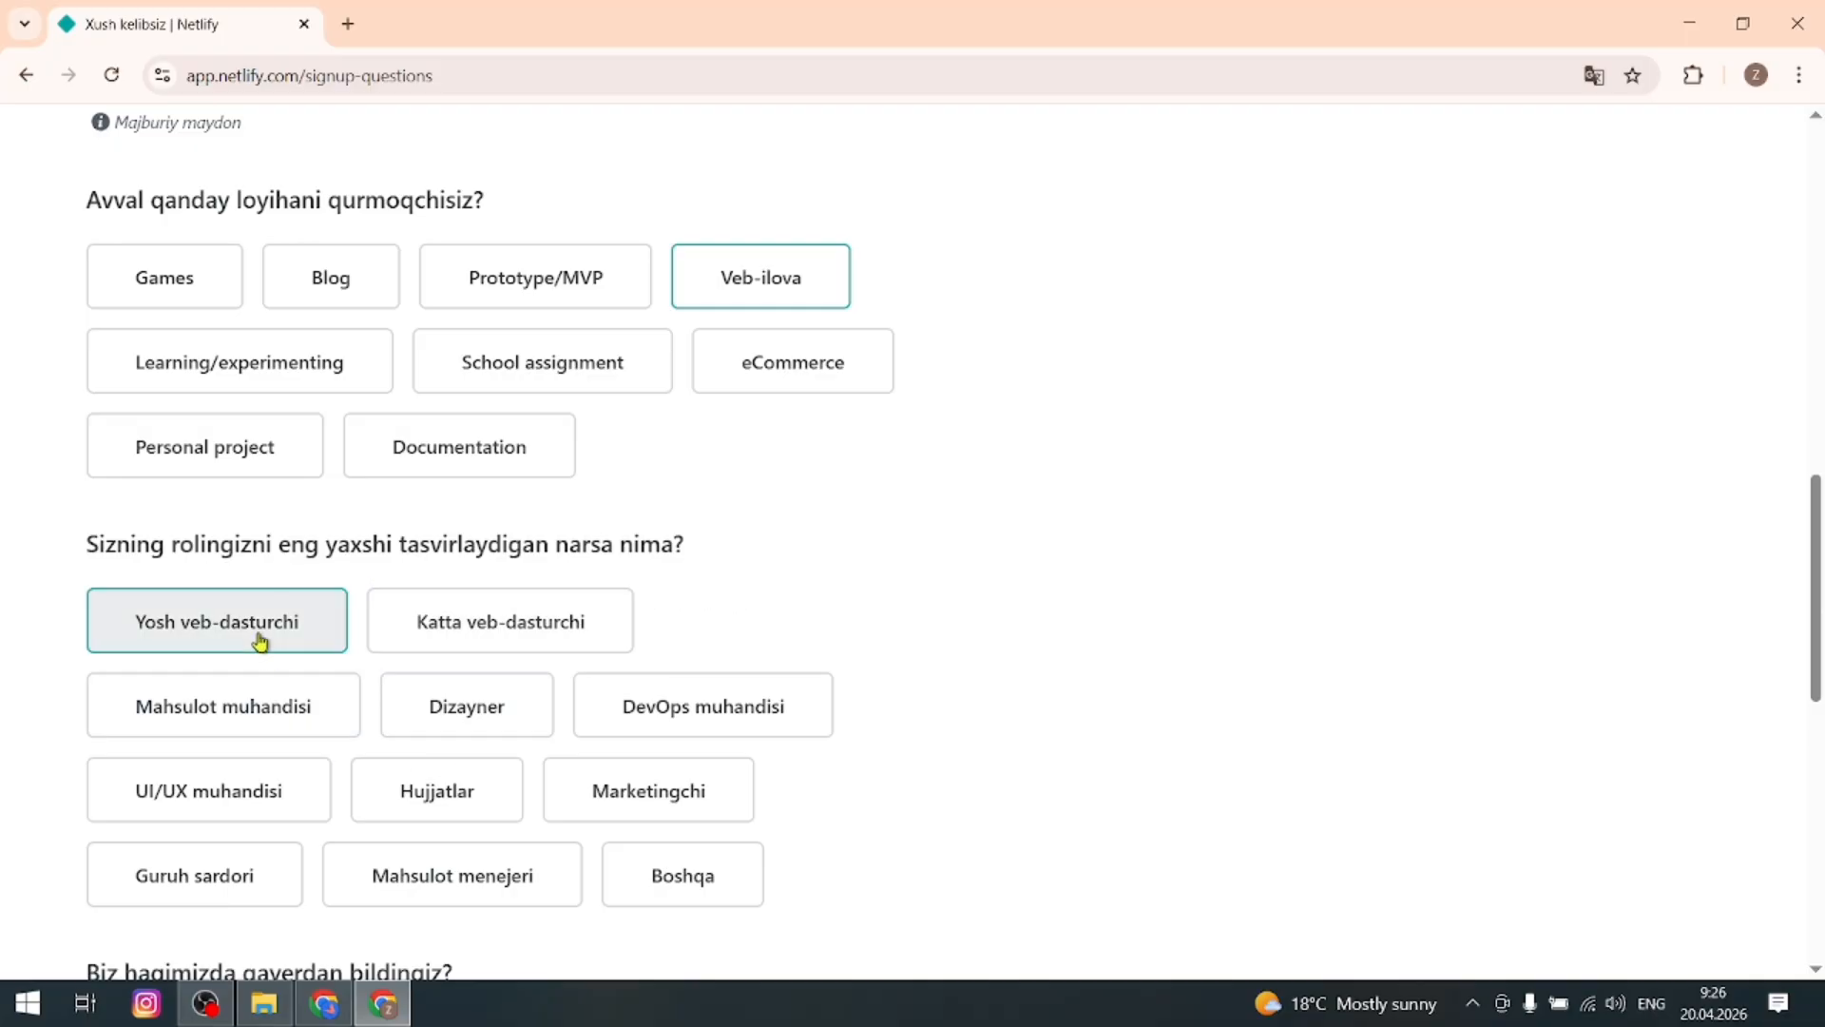
- Name the team "jahon talim markazi" and submit the sign-up form to continue to deployment
scroll(844, 791, "down", 4)
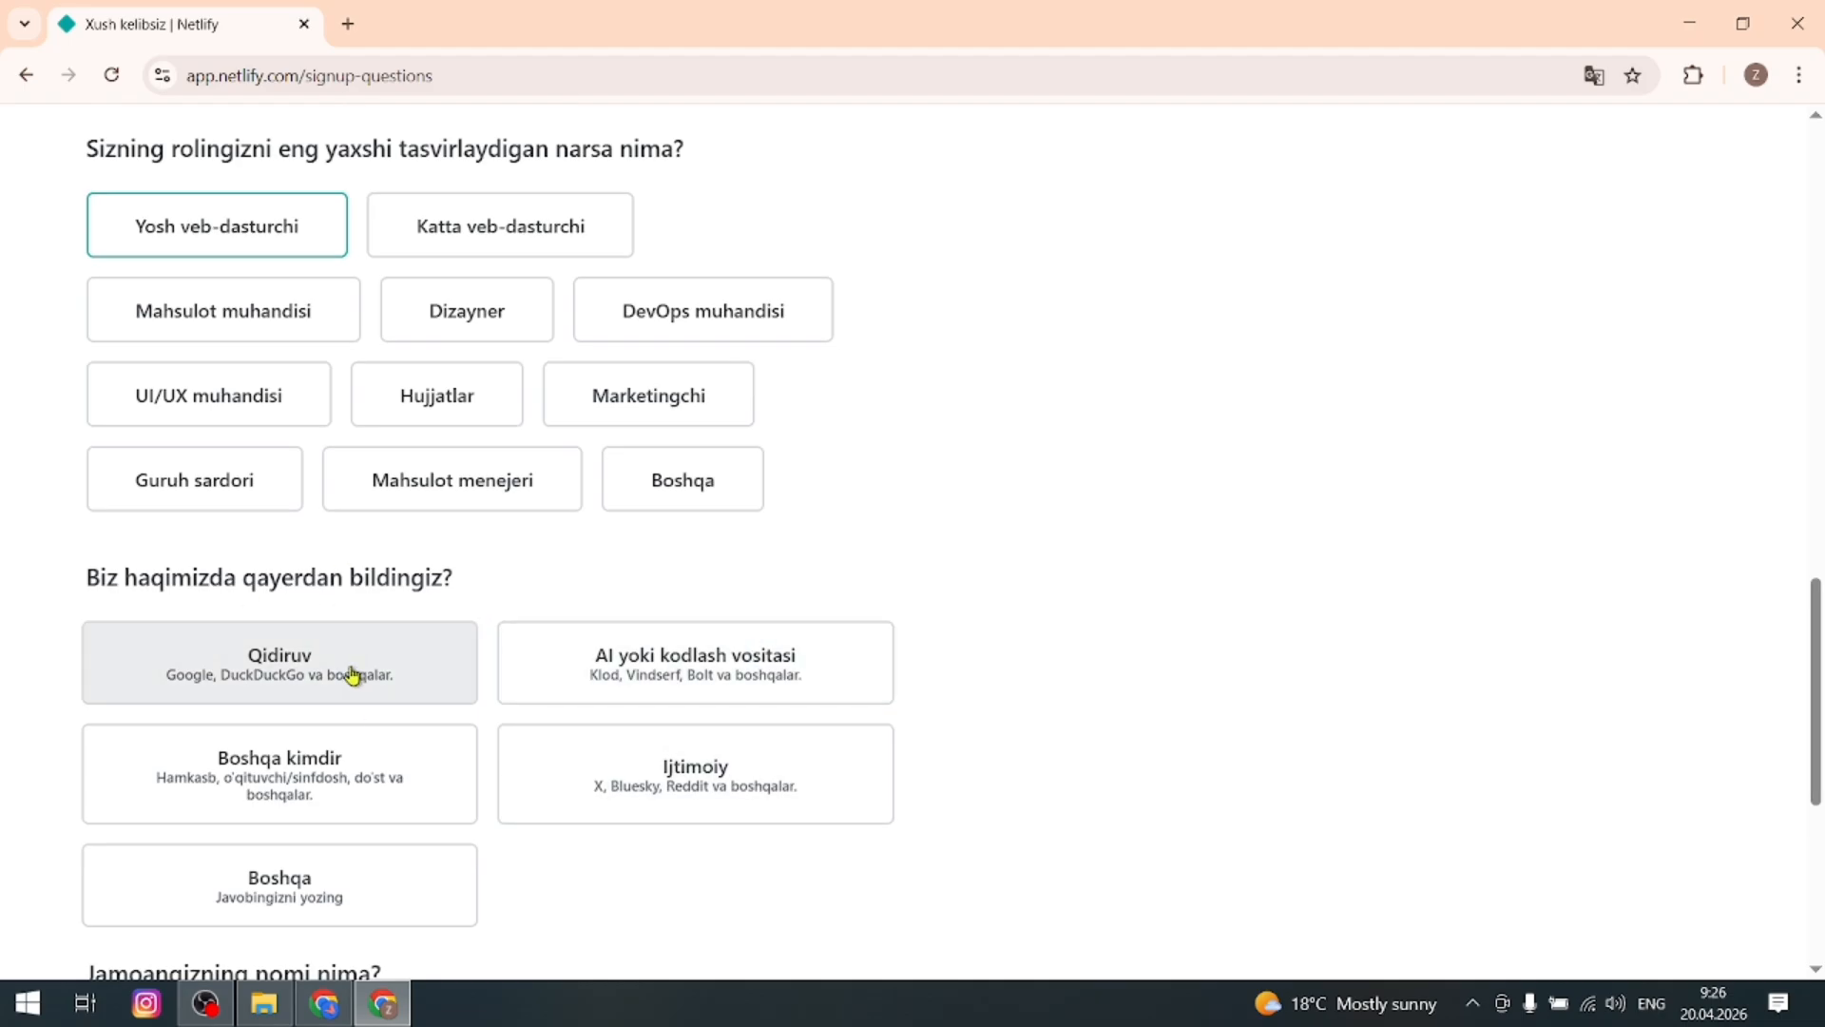
scroll(494, 680, "down", 6)
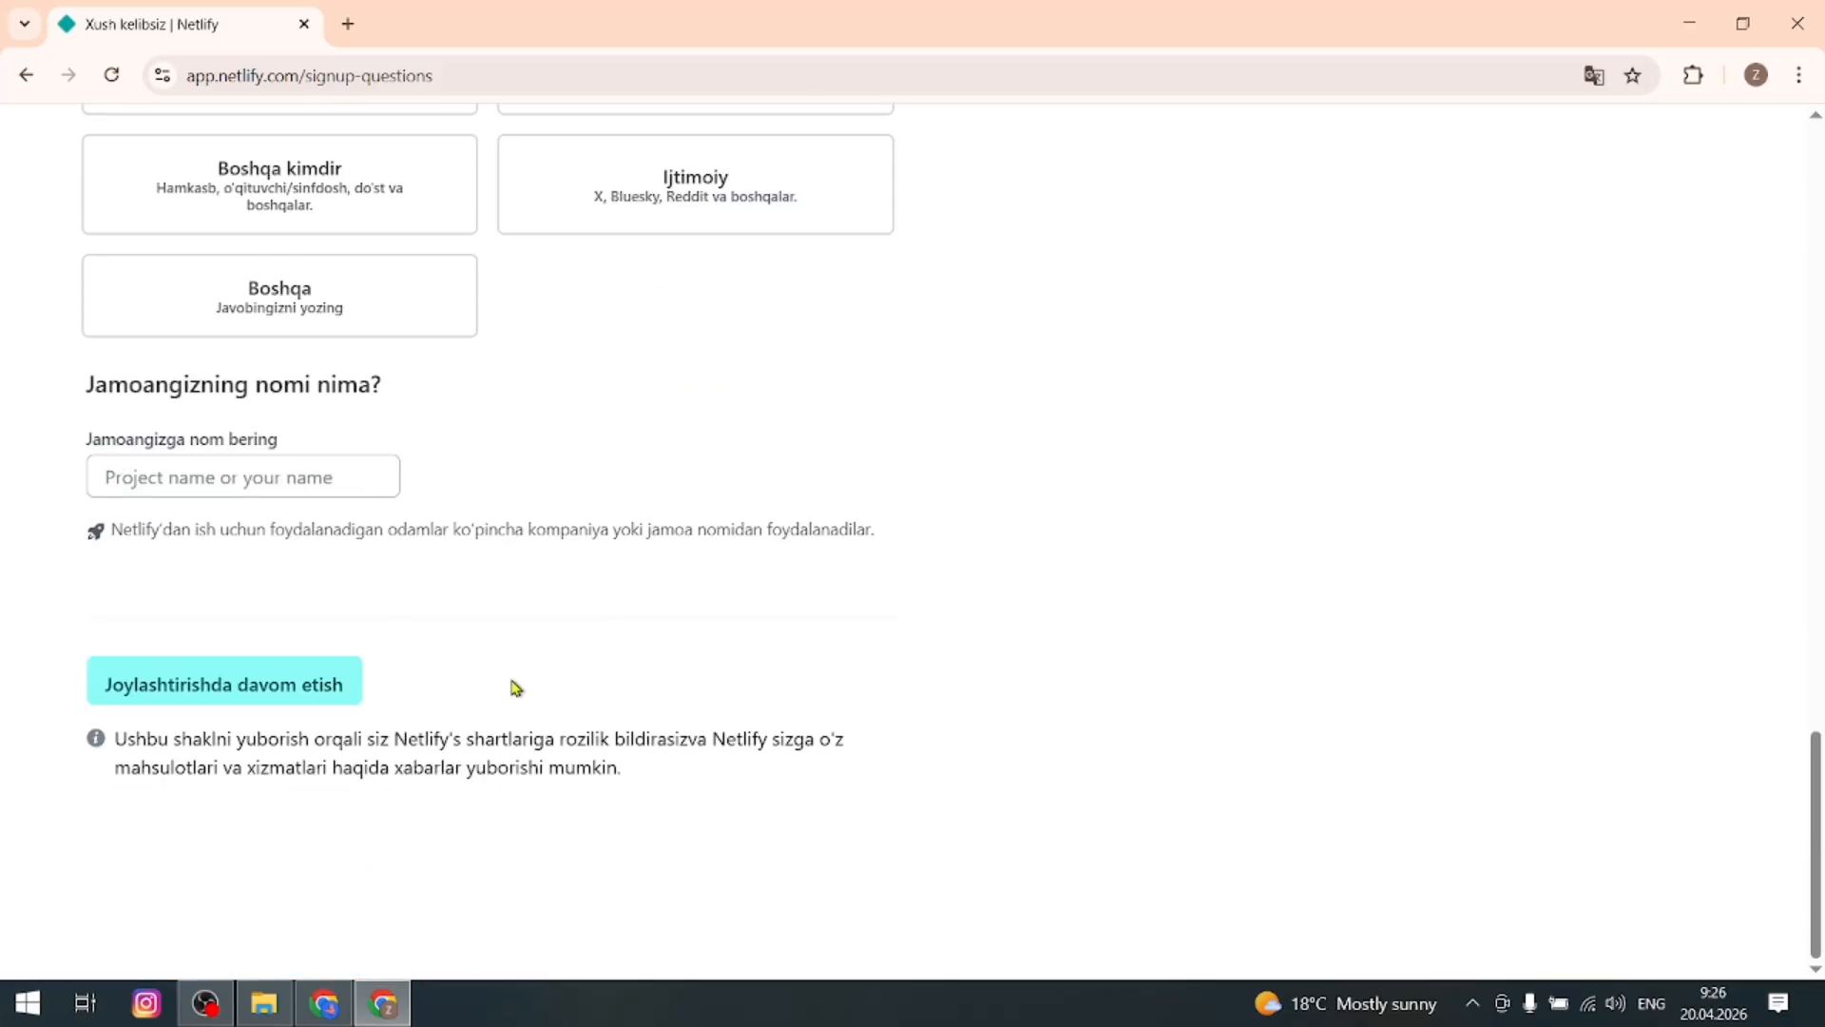
left_click(214, 479)
type("jahon talim markazi")
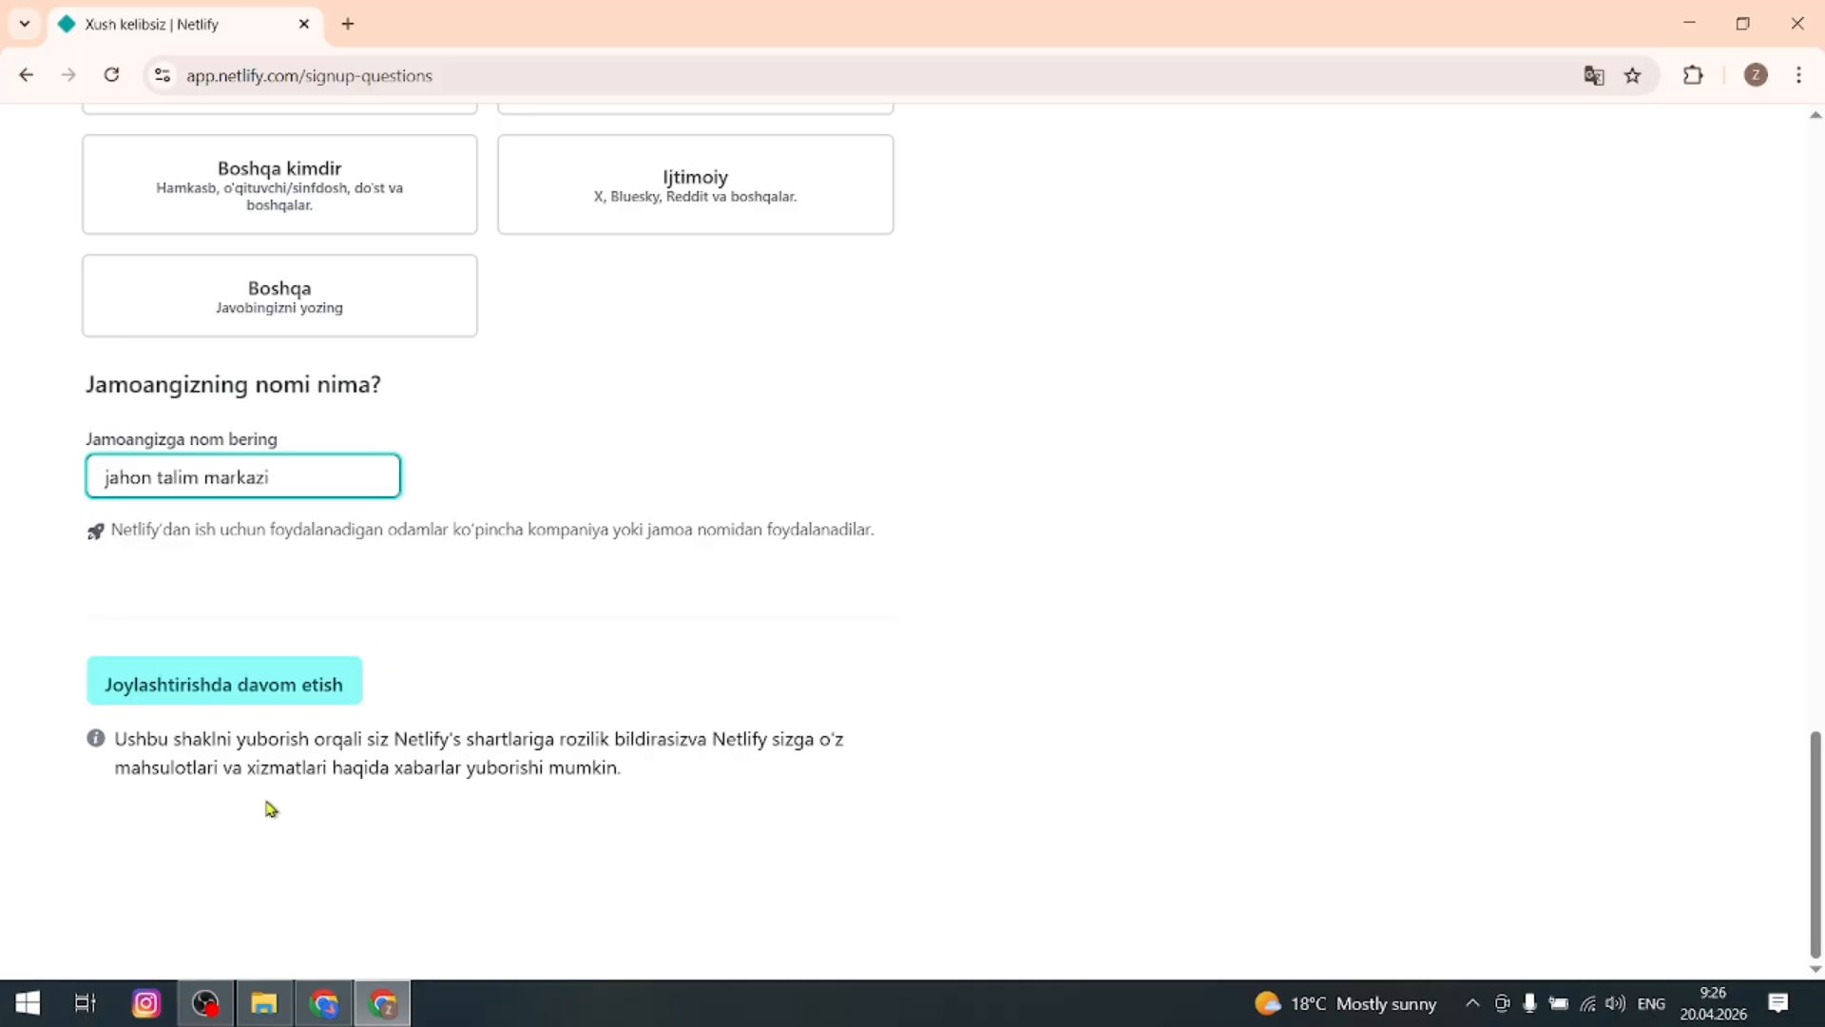
left_click(267, 699)
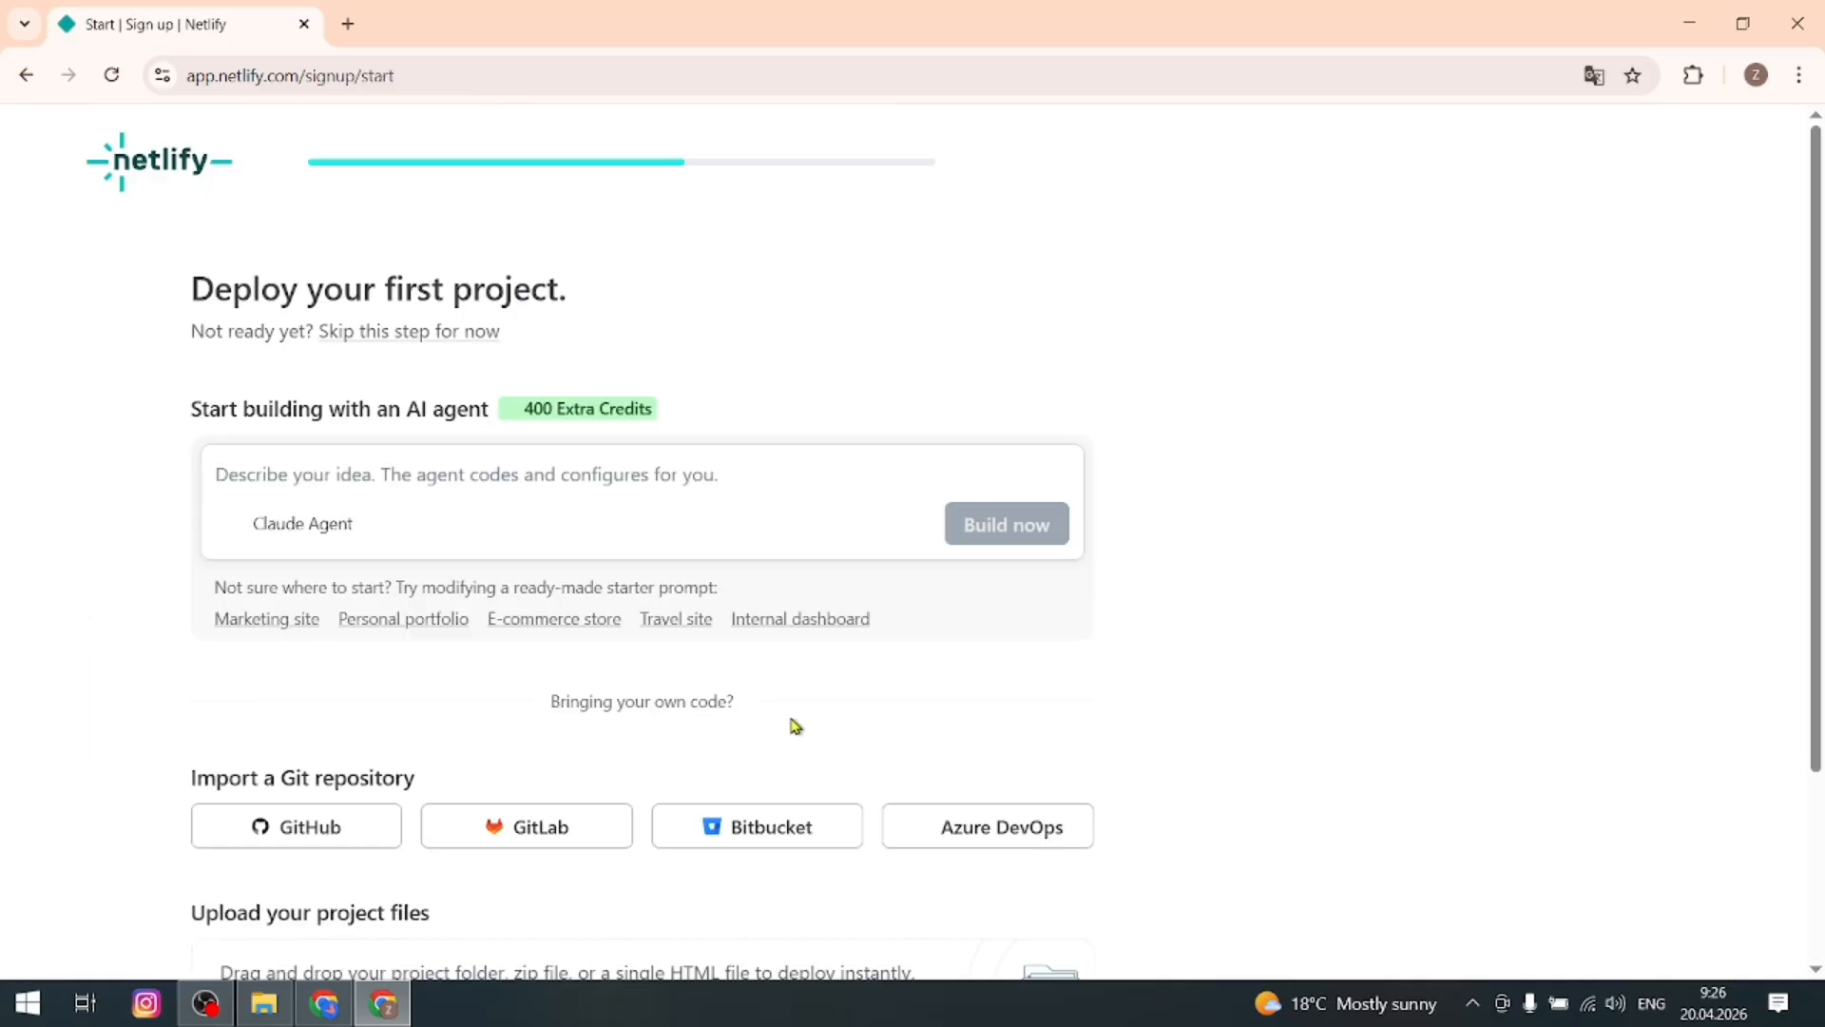
- Look over the first-project deployment page and translate it into Uzbek
scroll(796, 726, "down", 3)
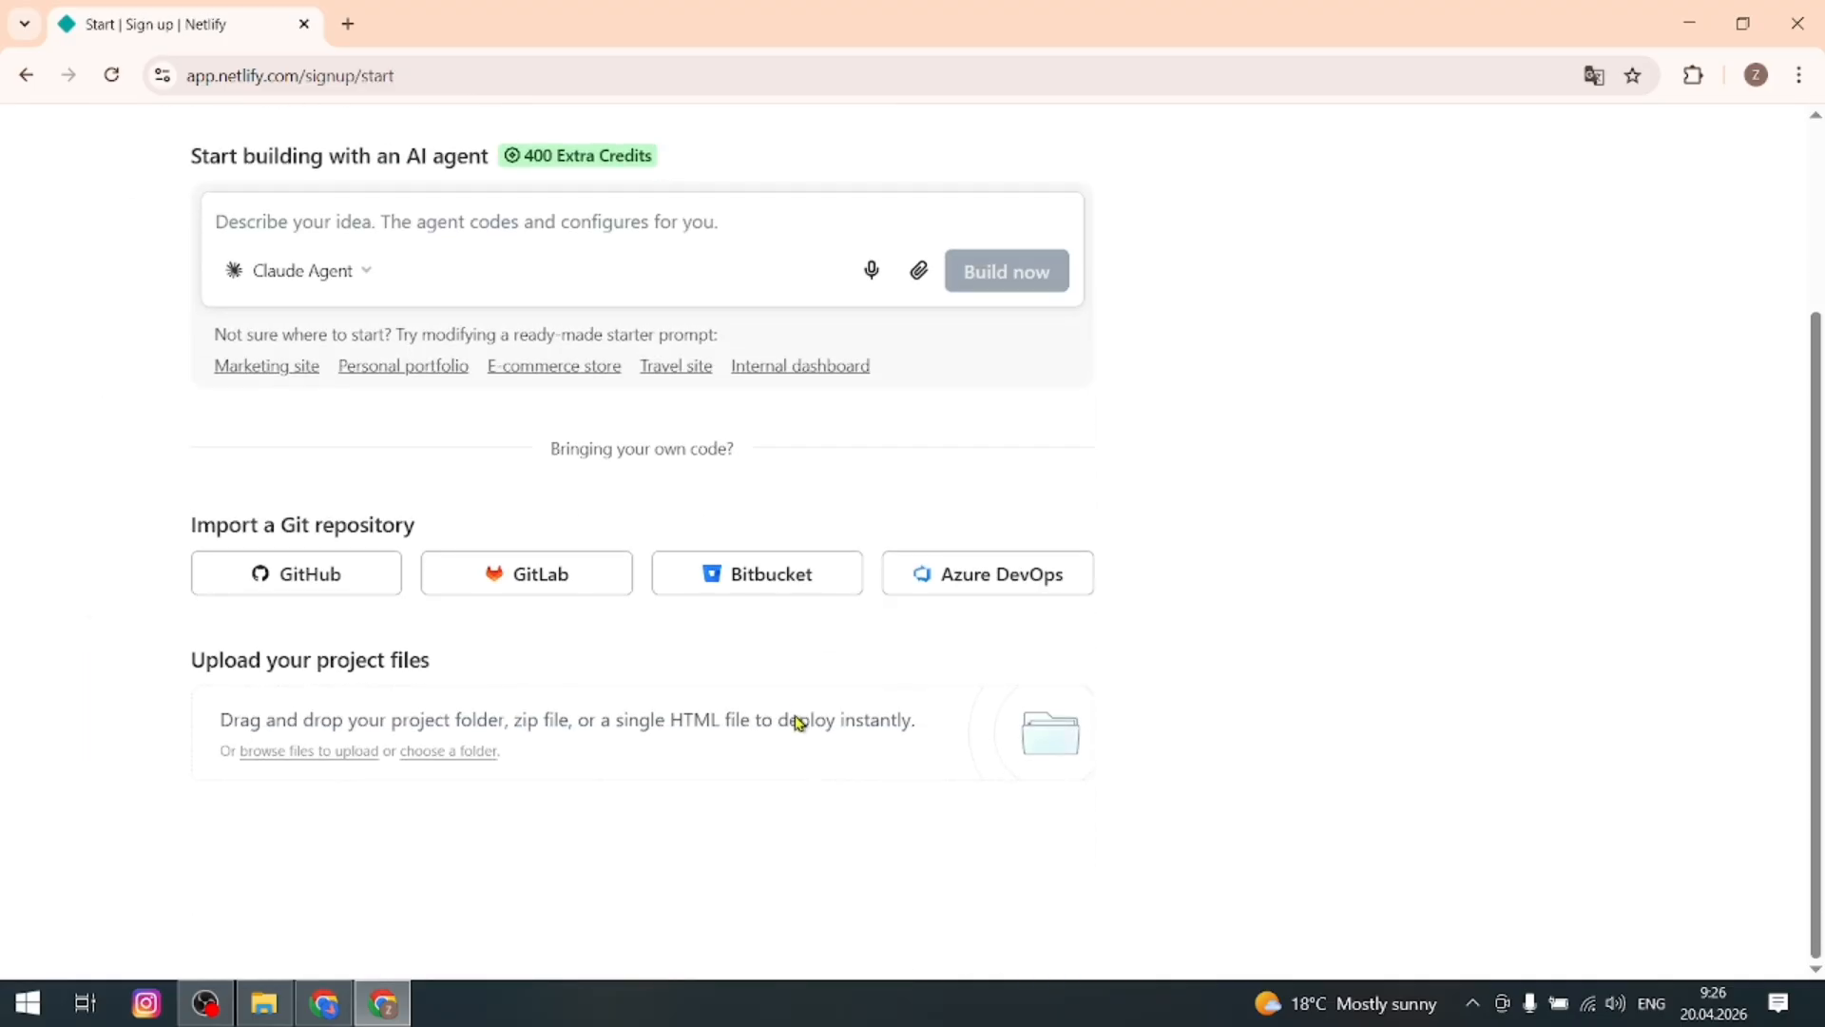
scroll(747, 722, "up", 2)
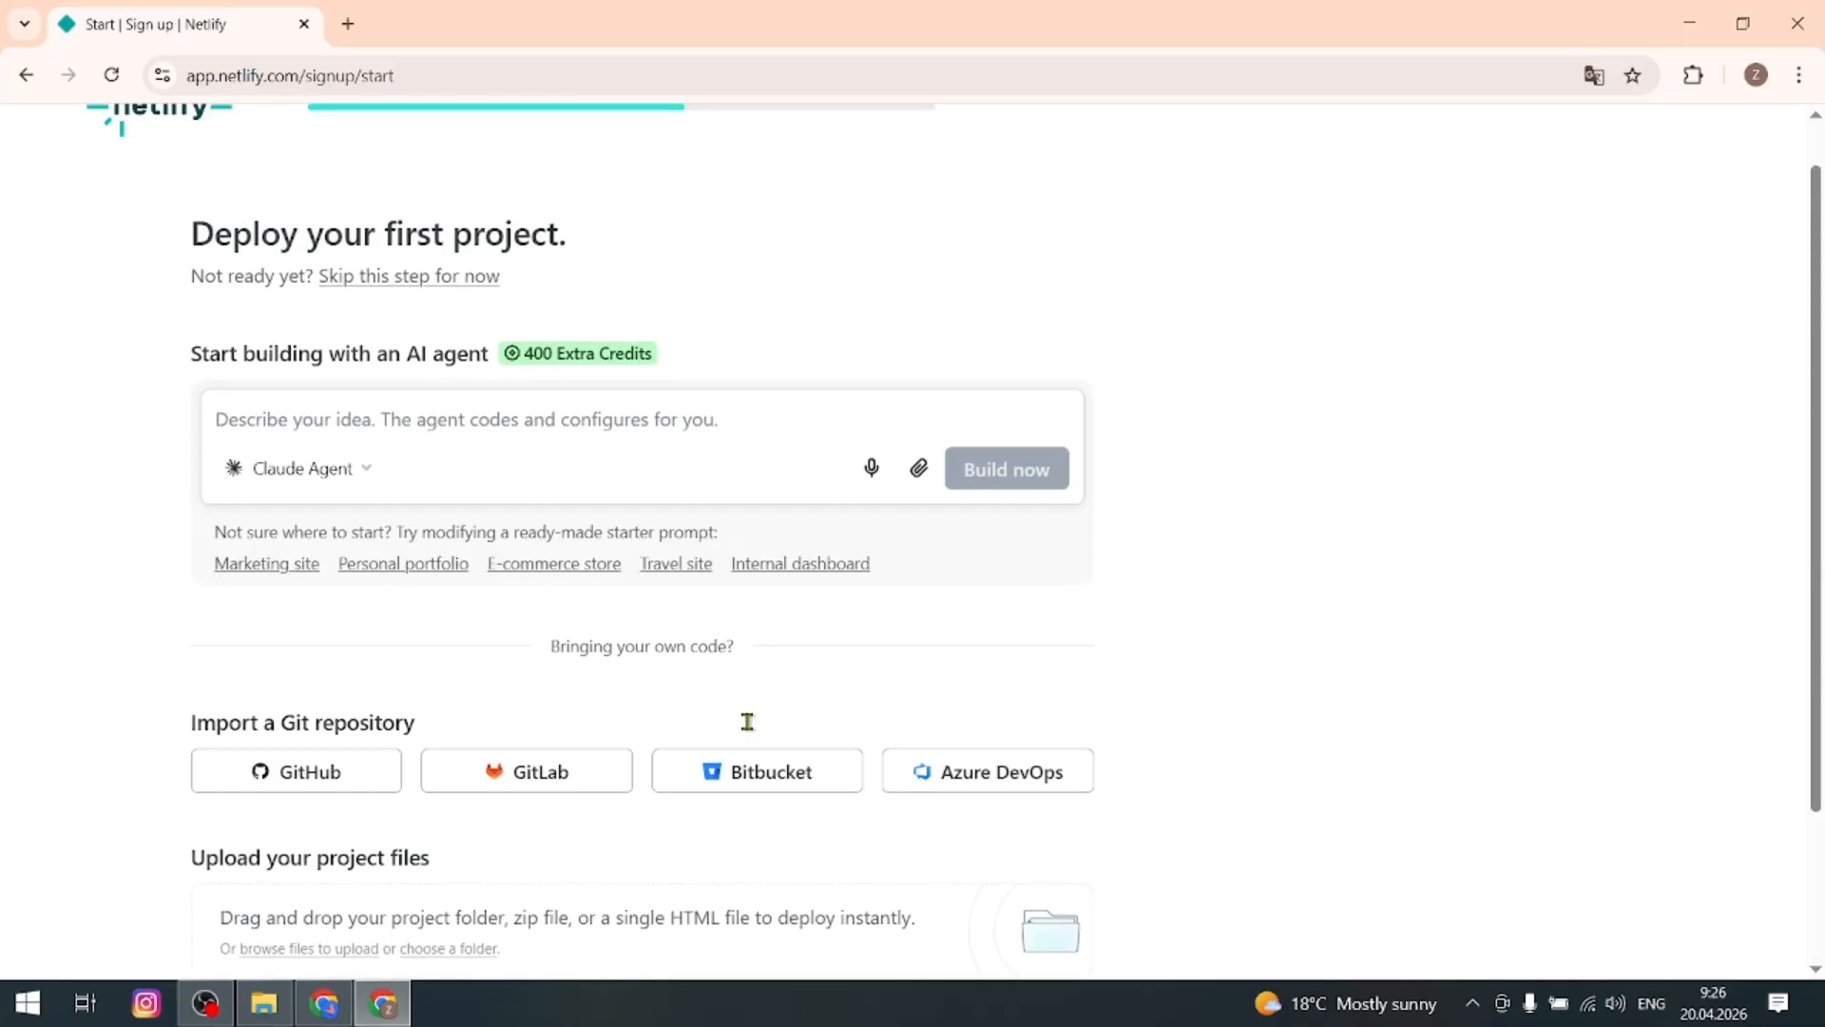
scroll(782, 700, "up", 1)
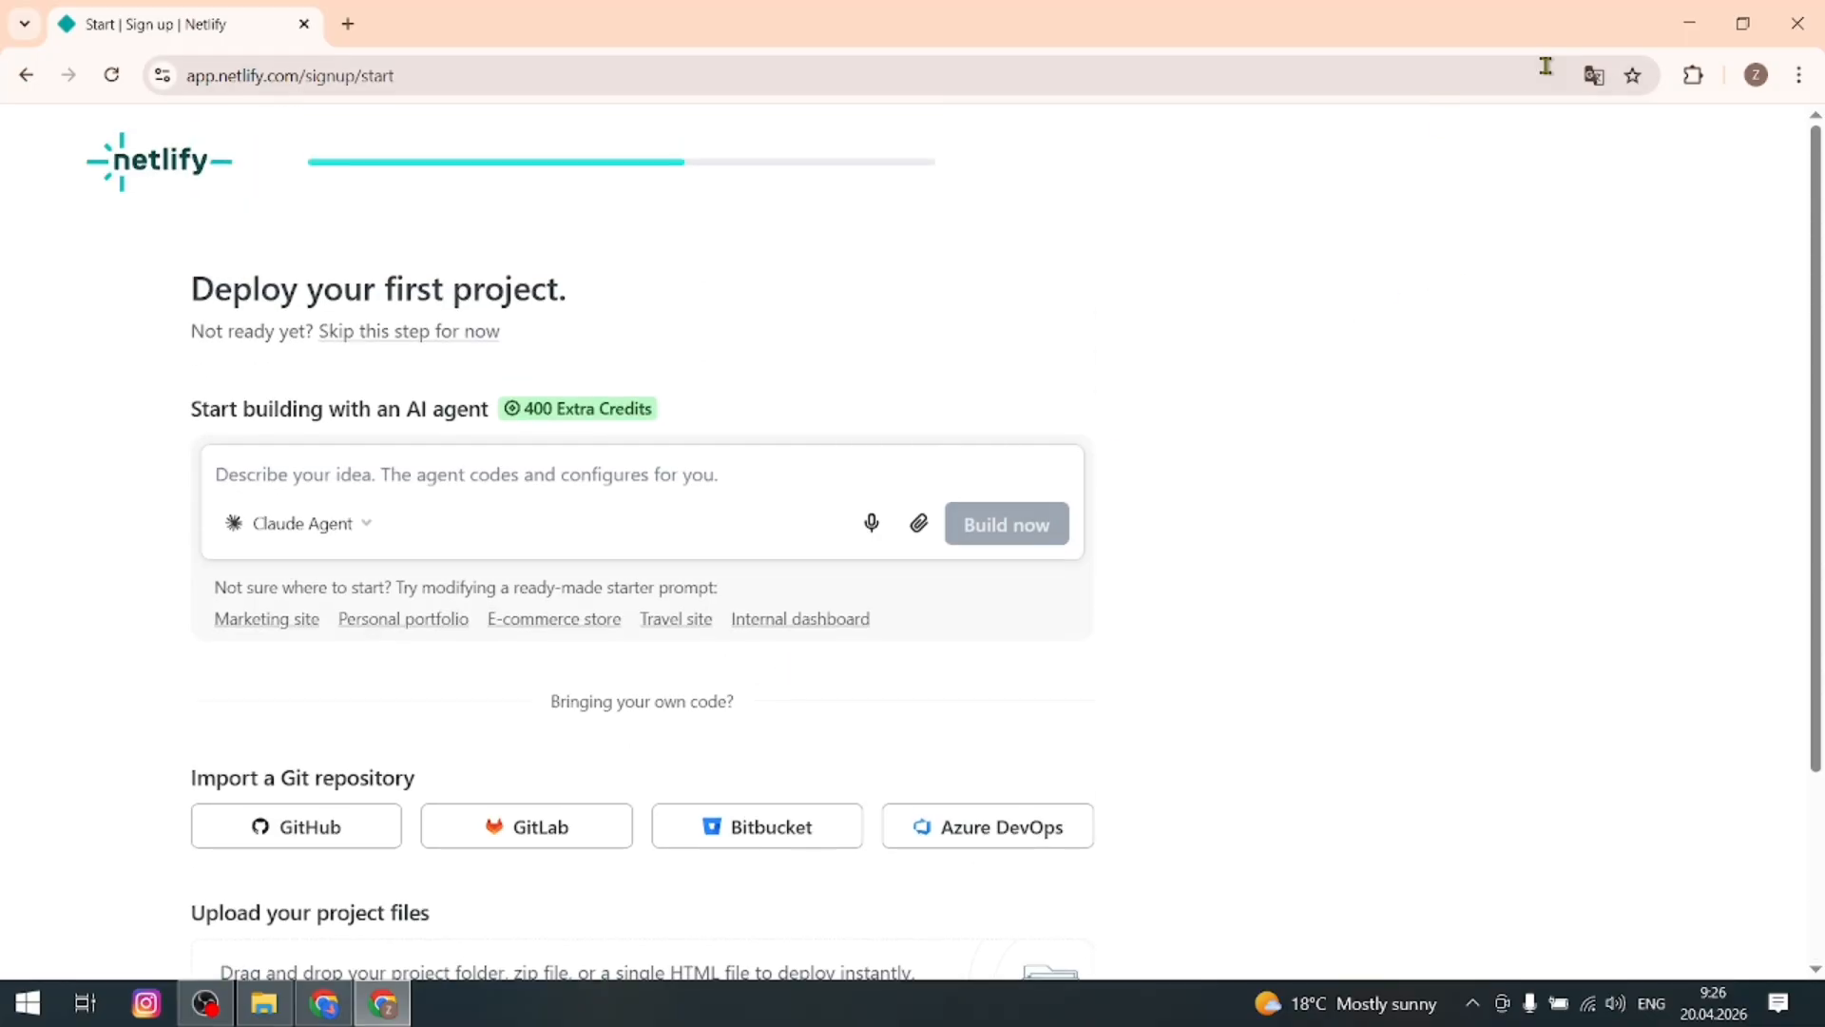
left_click(1593, 78)
left_click(1317, 131)
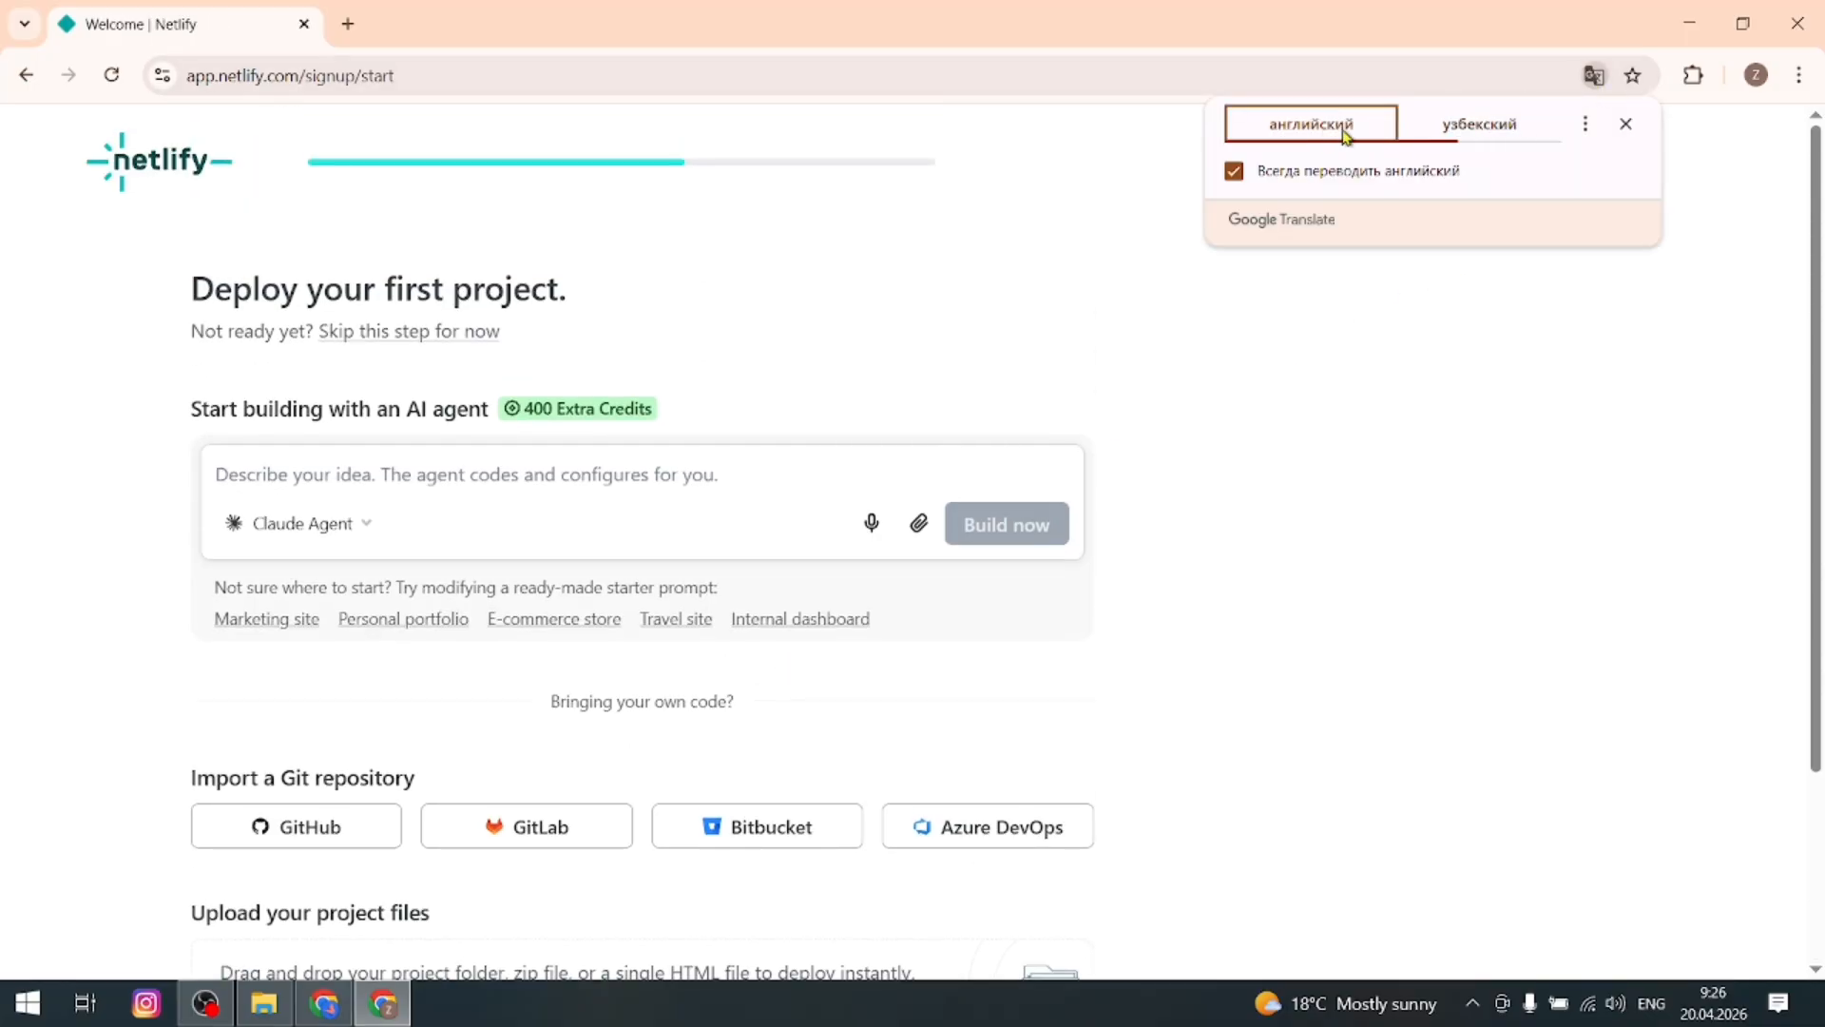
left_click(1480, 134)
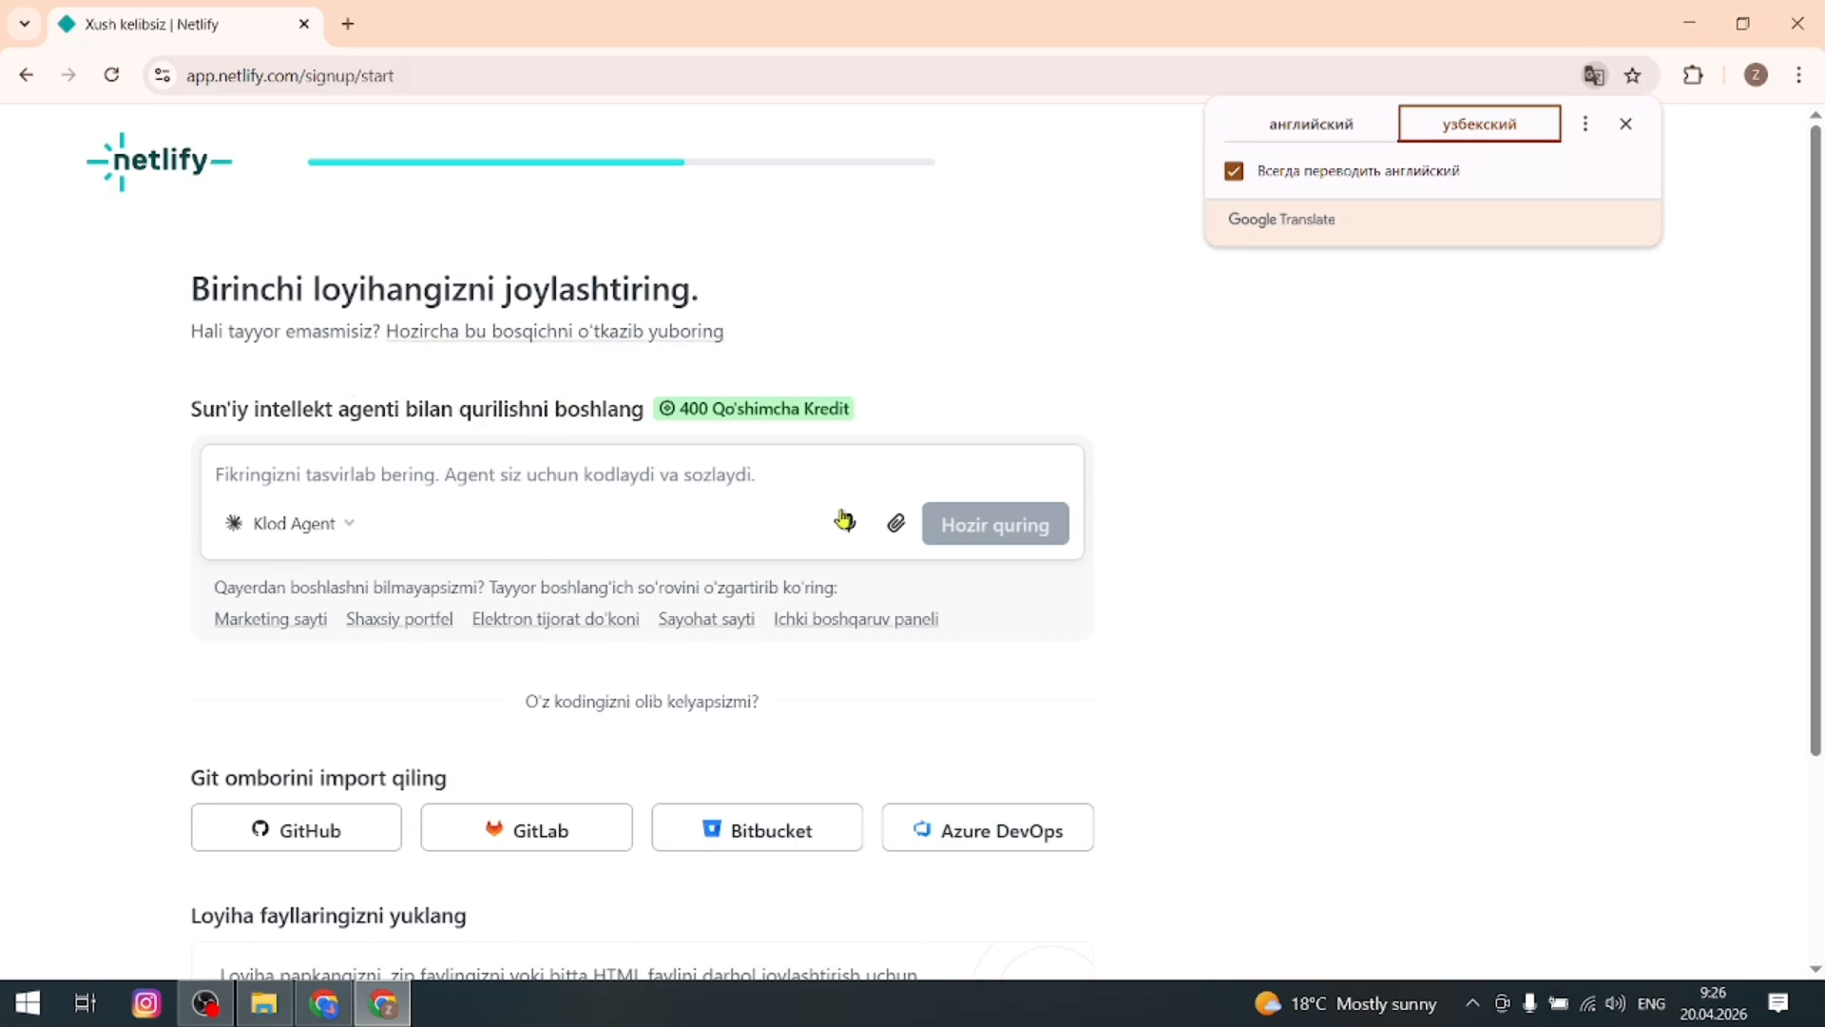
- Upload the loyihay folder from the desktop as the project's files and approve the upload to deploy the site
scroll(373, 720, "down", 2)
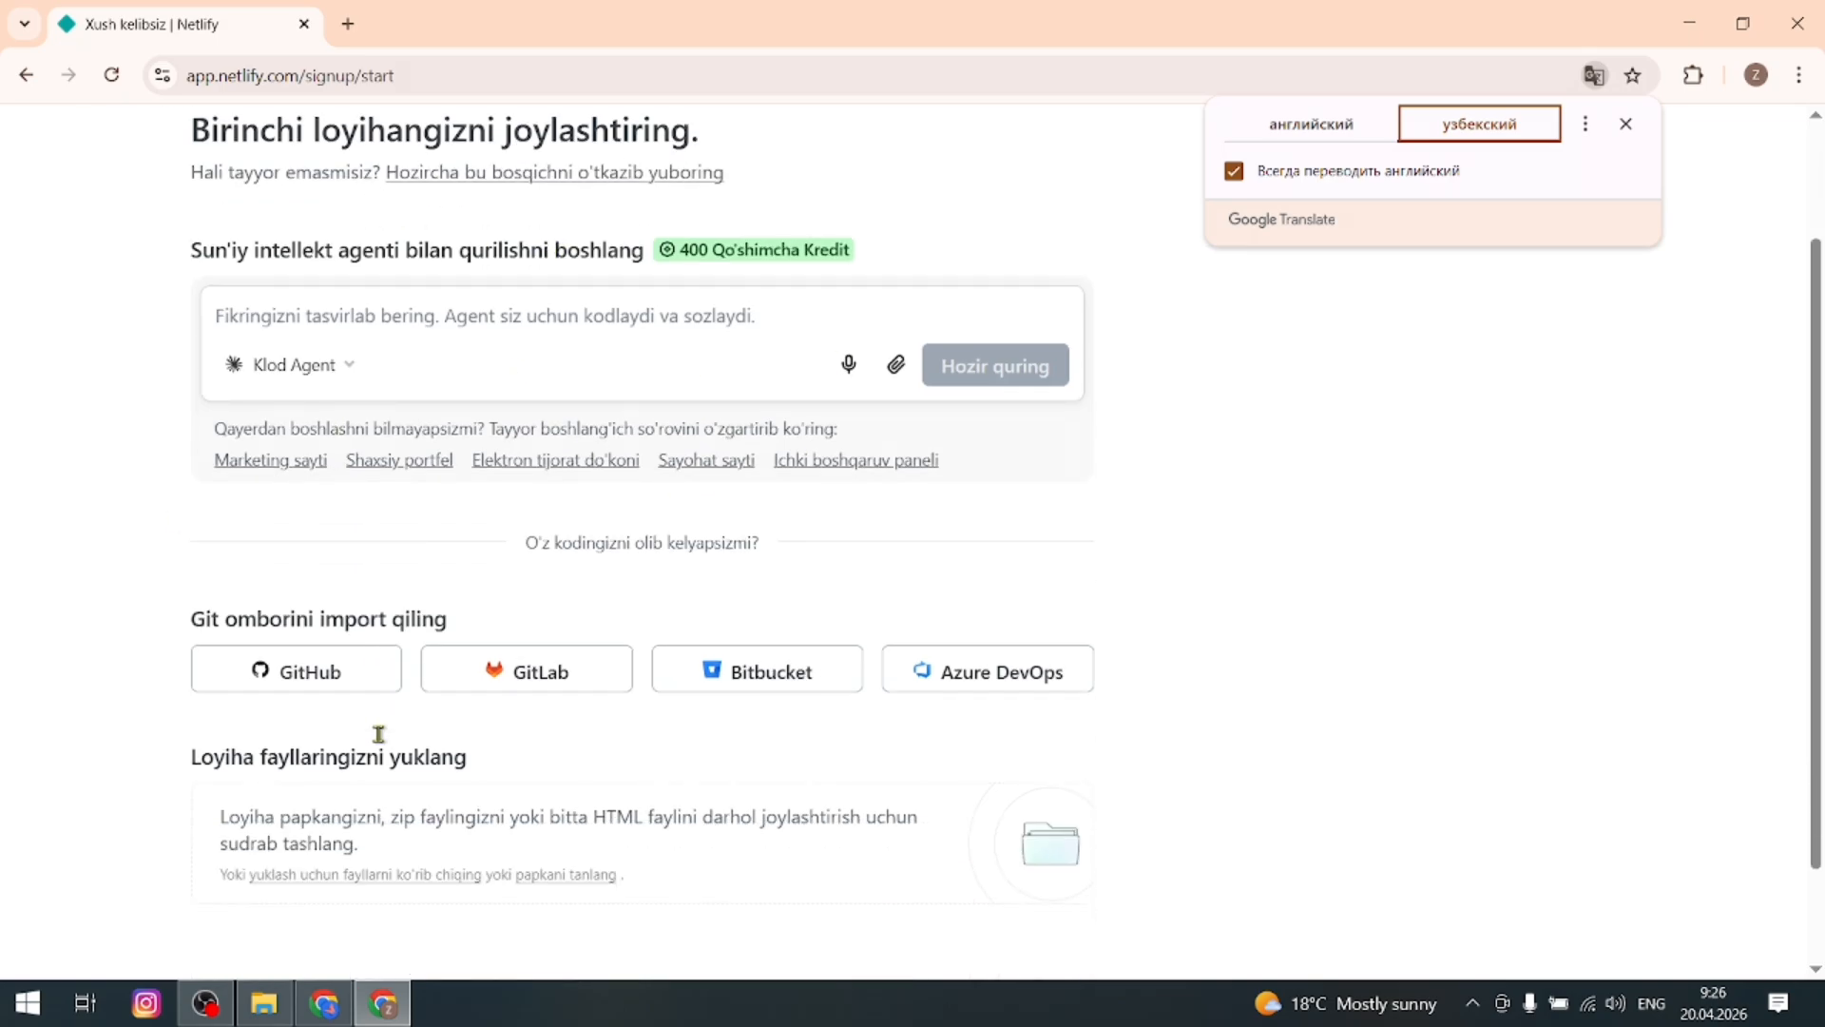
scroll(379, 733, "down", 1)
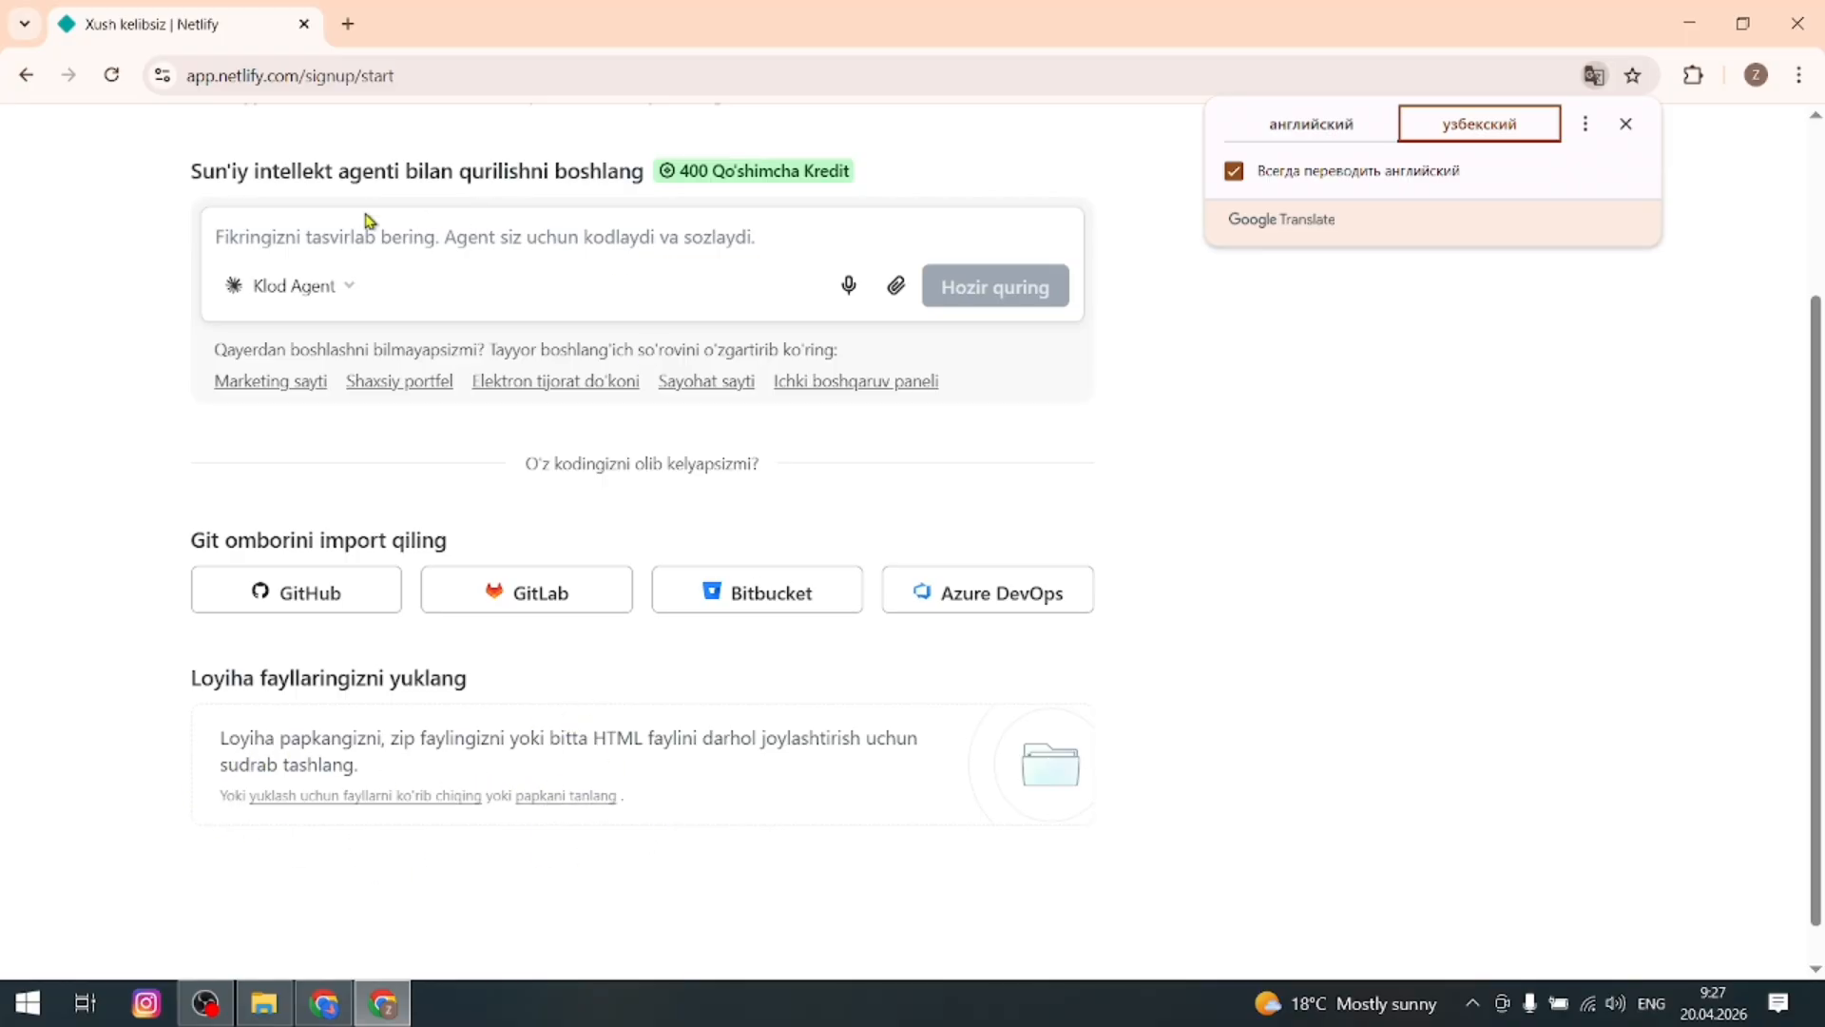
left_click(595, 798)
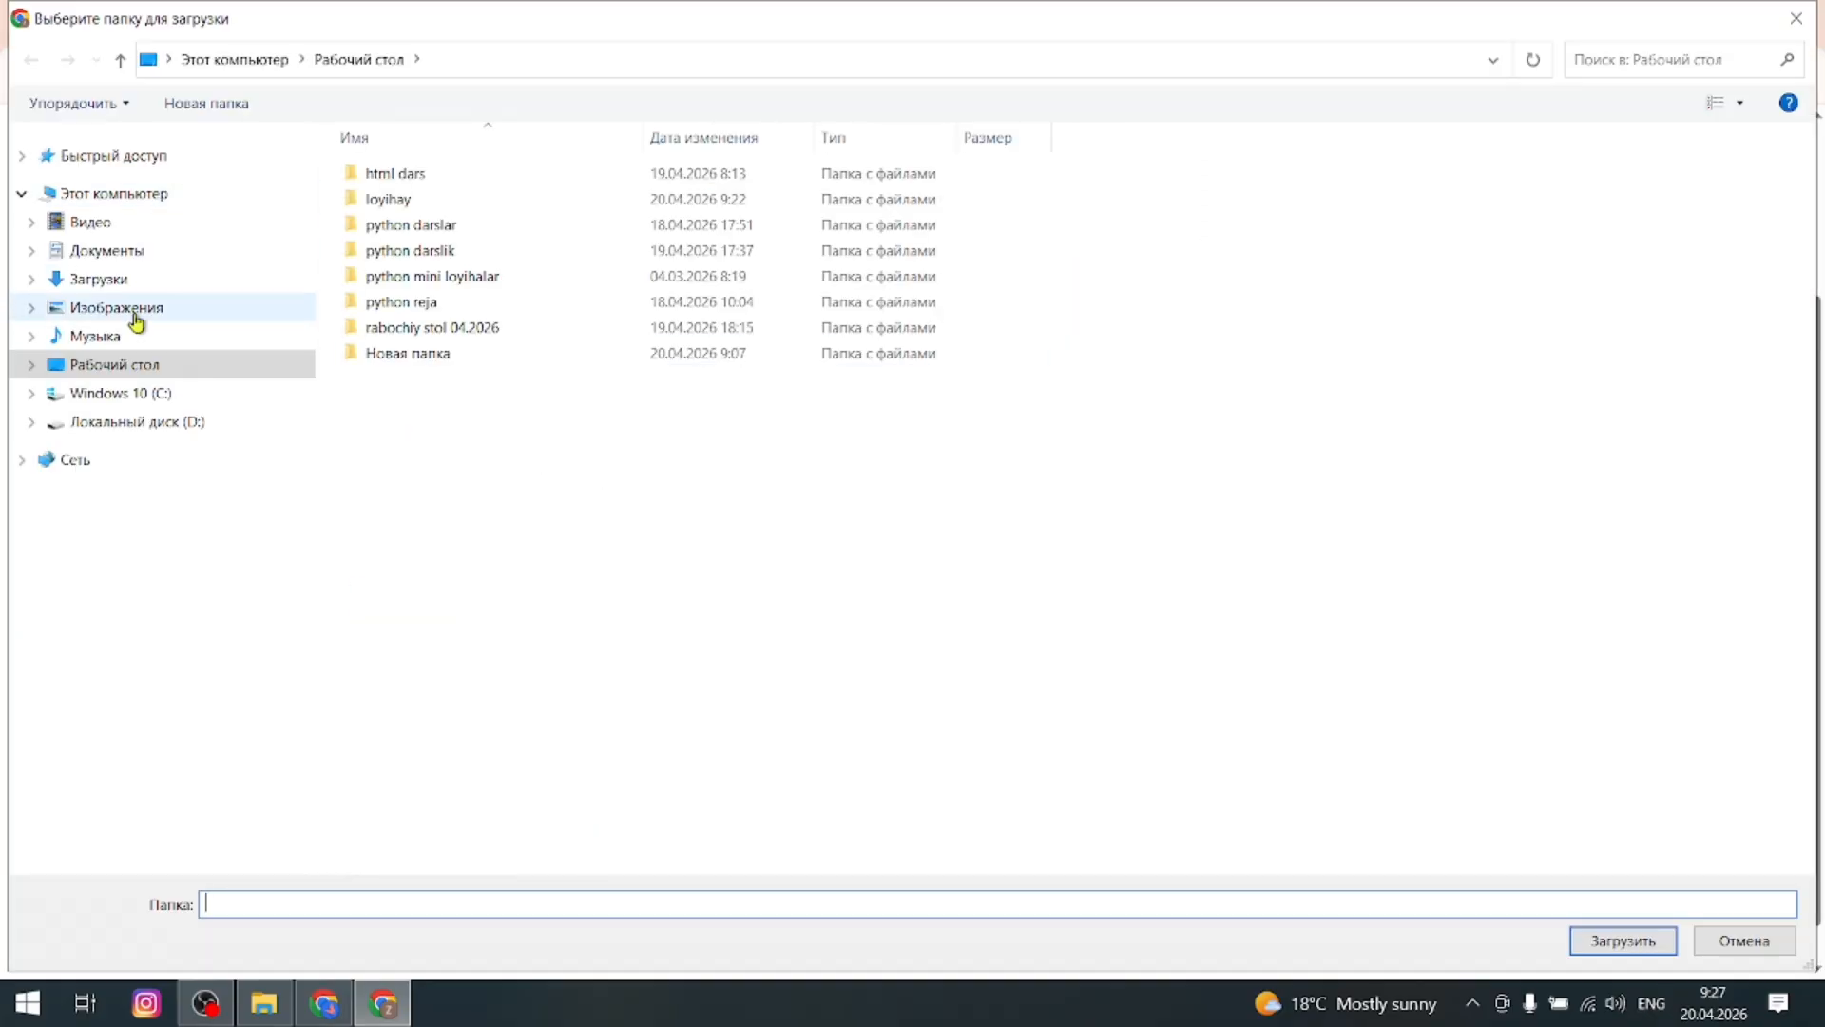
left_click(133, 365)
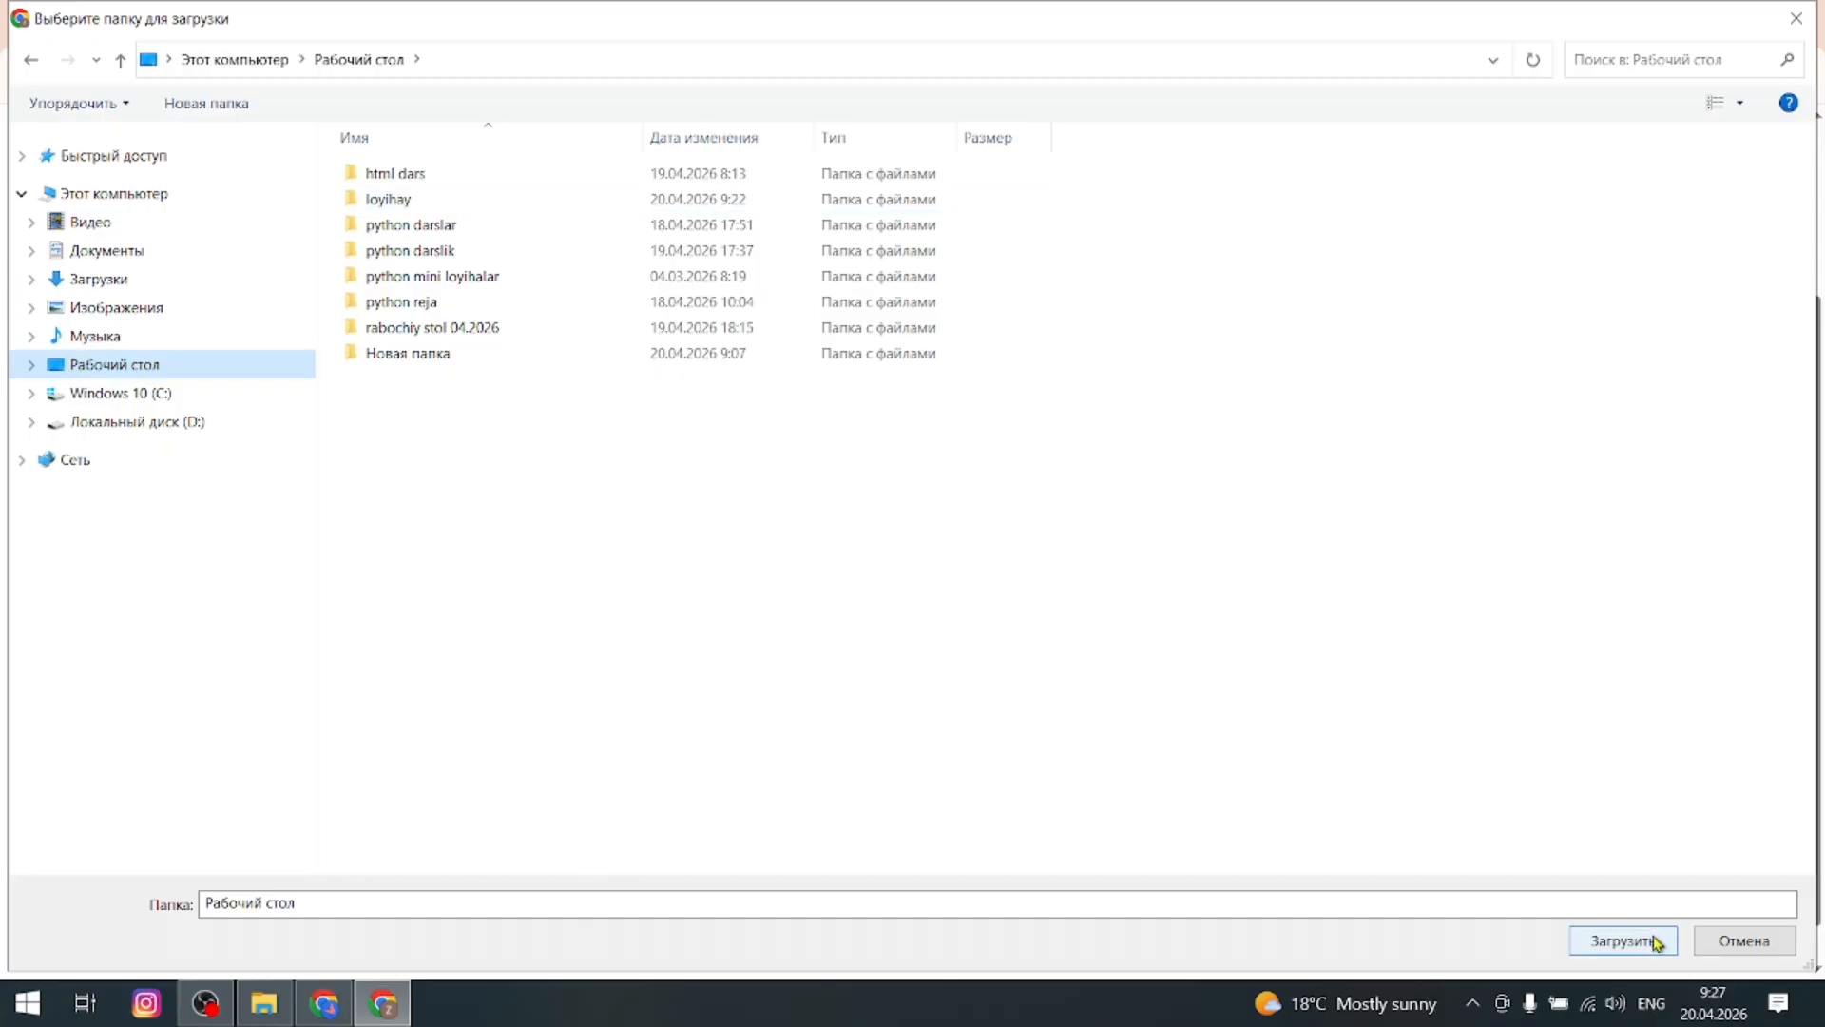
left_click(399, 199)
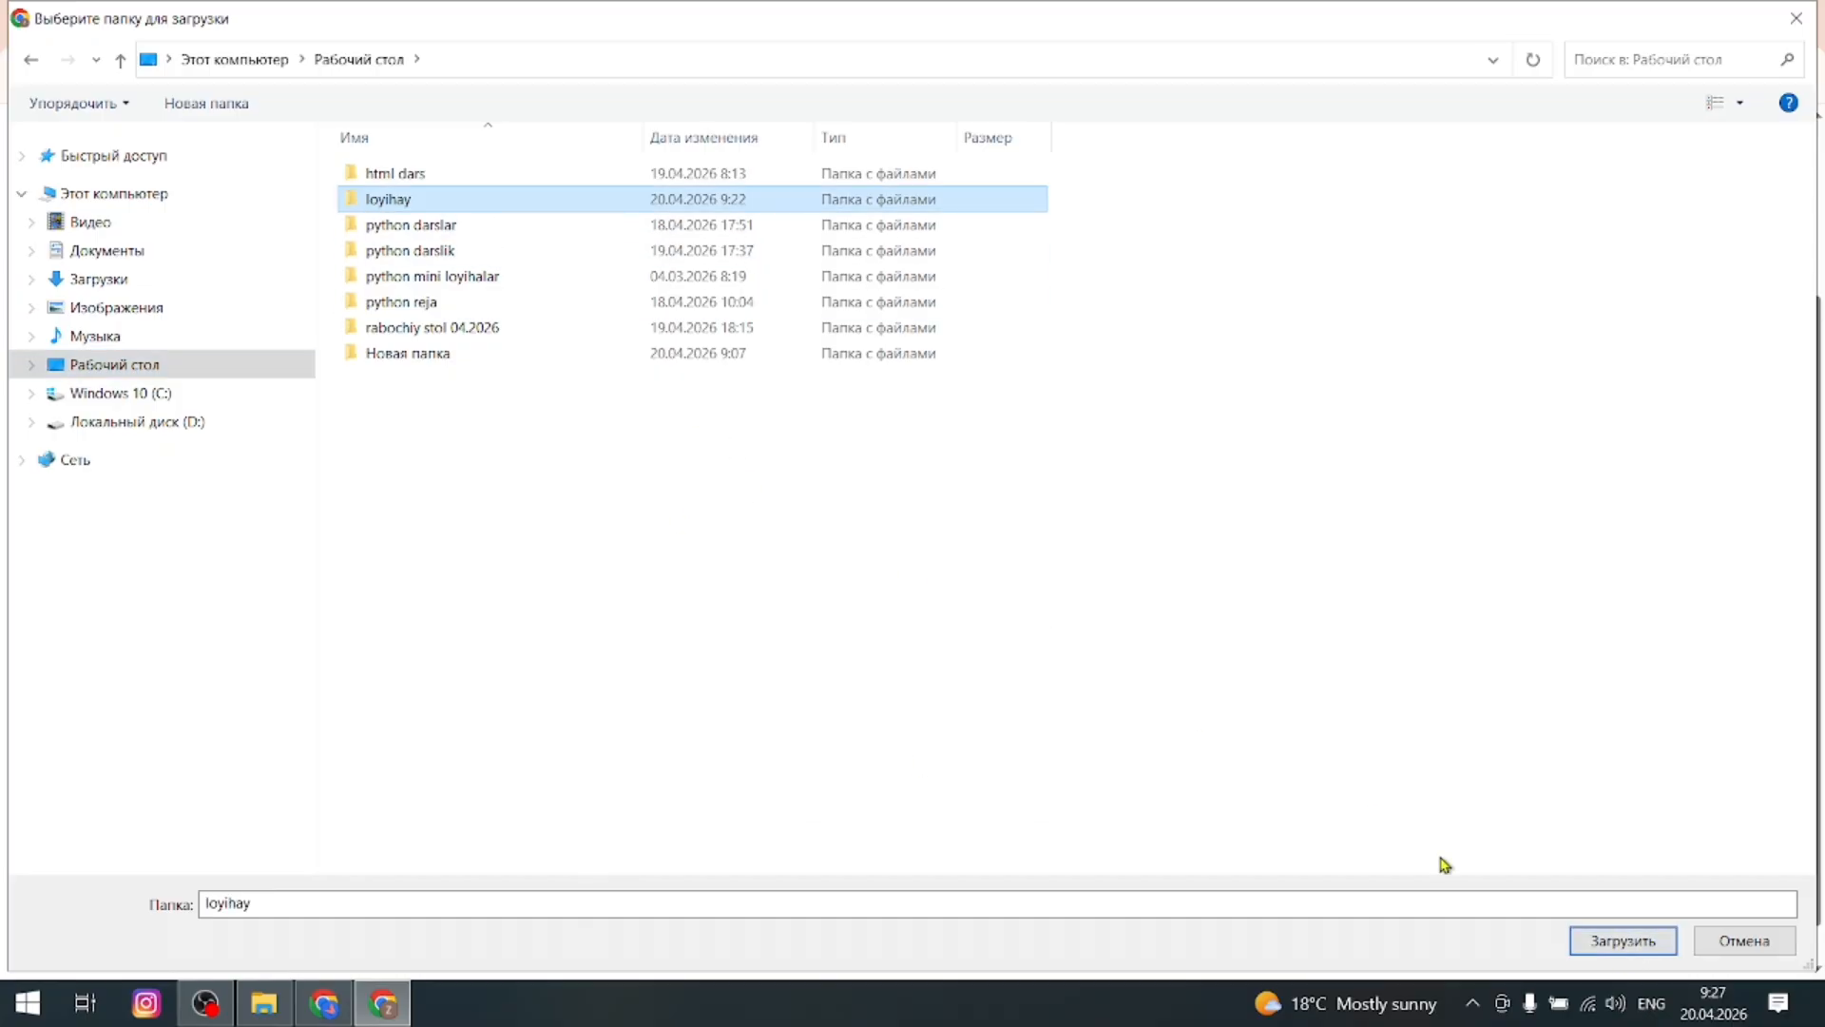
left_click(1609, 944)
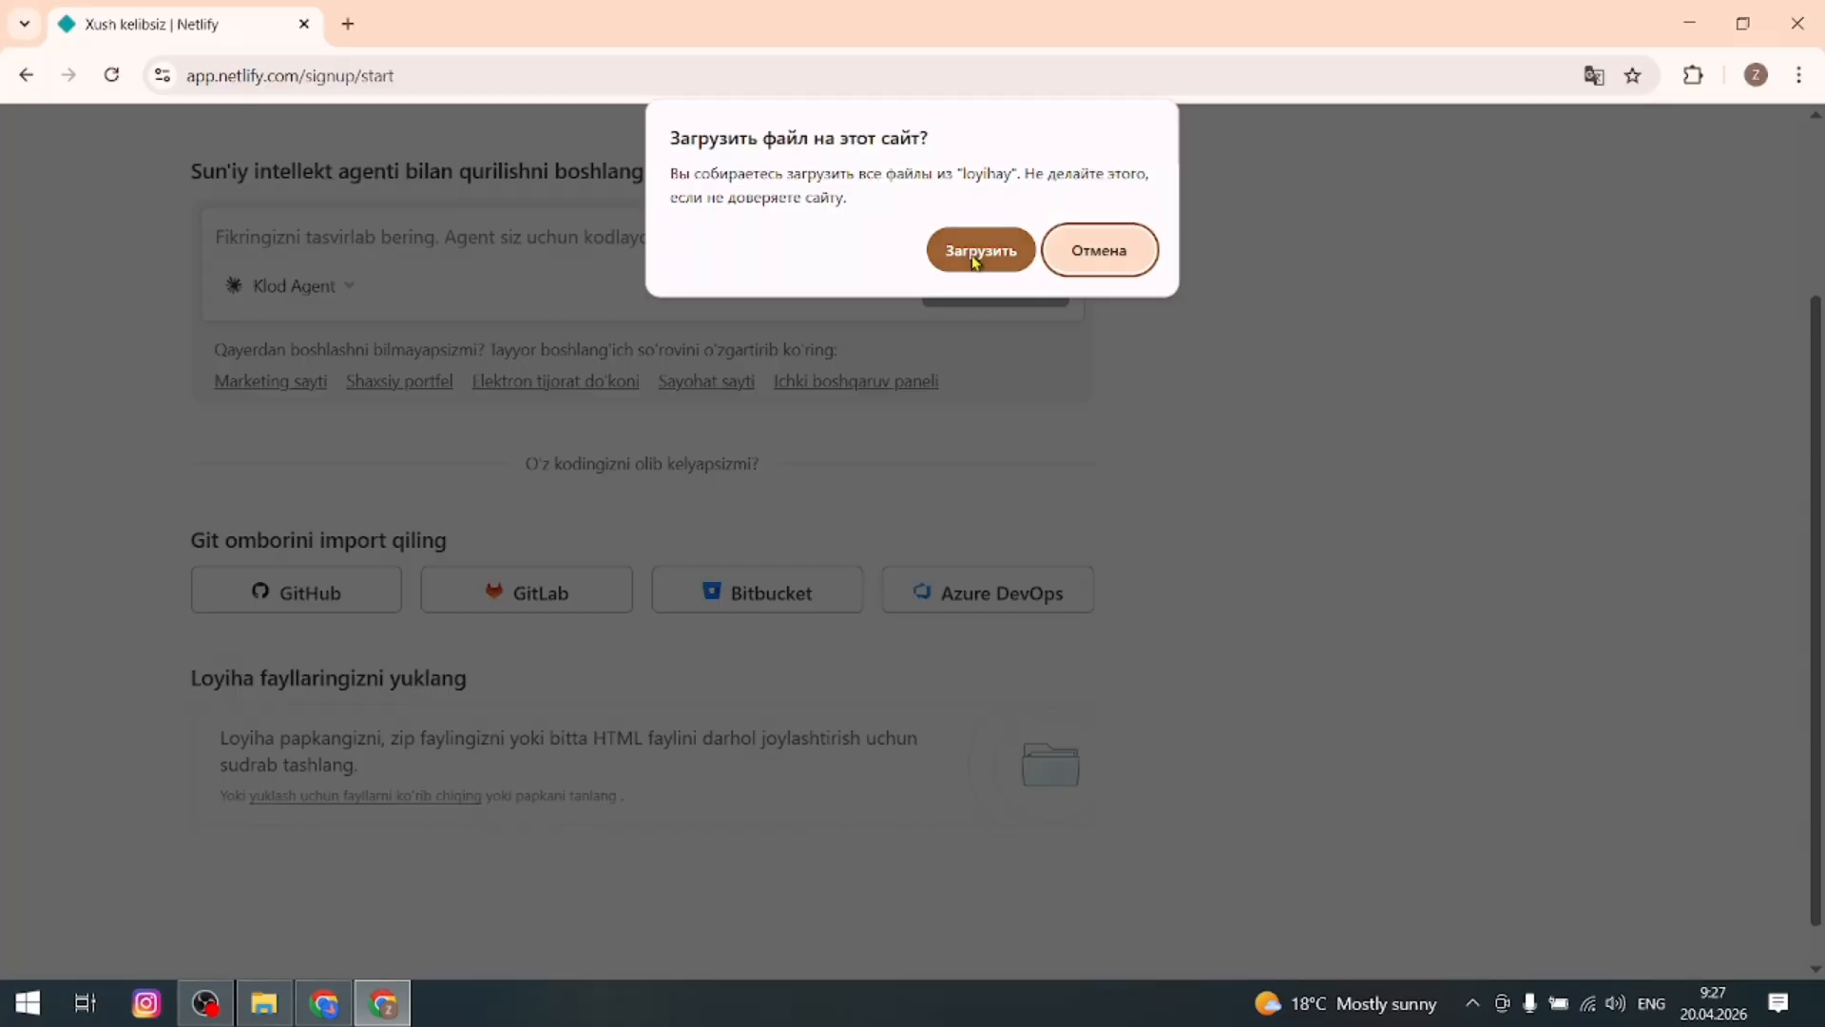
left_click(974, 257)
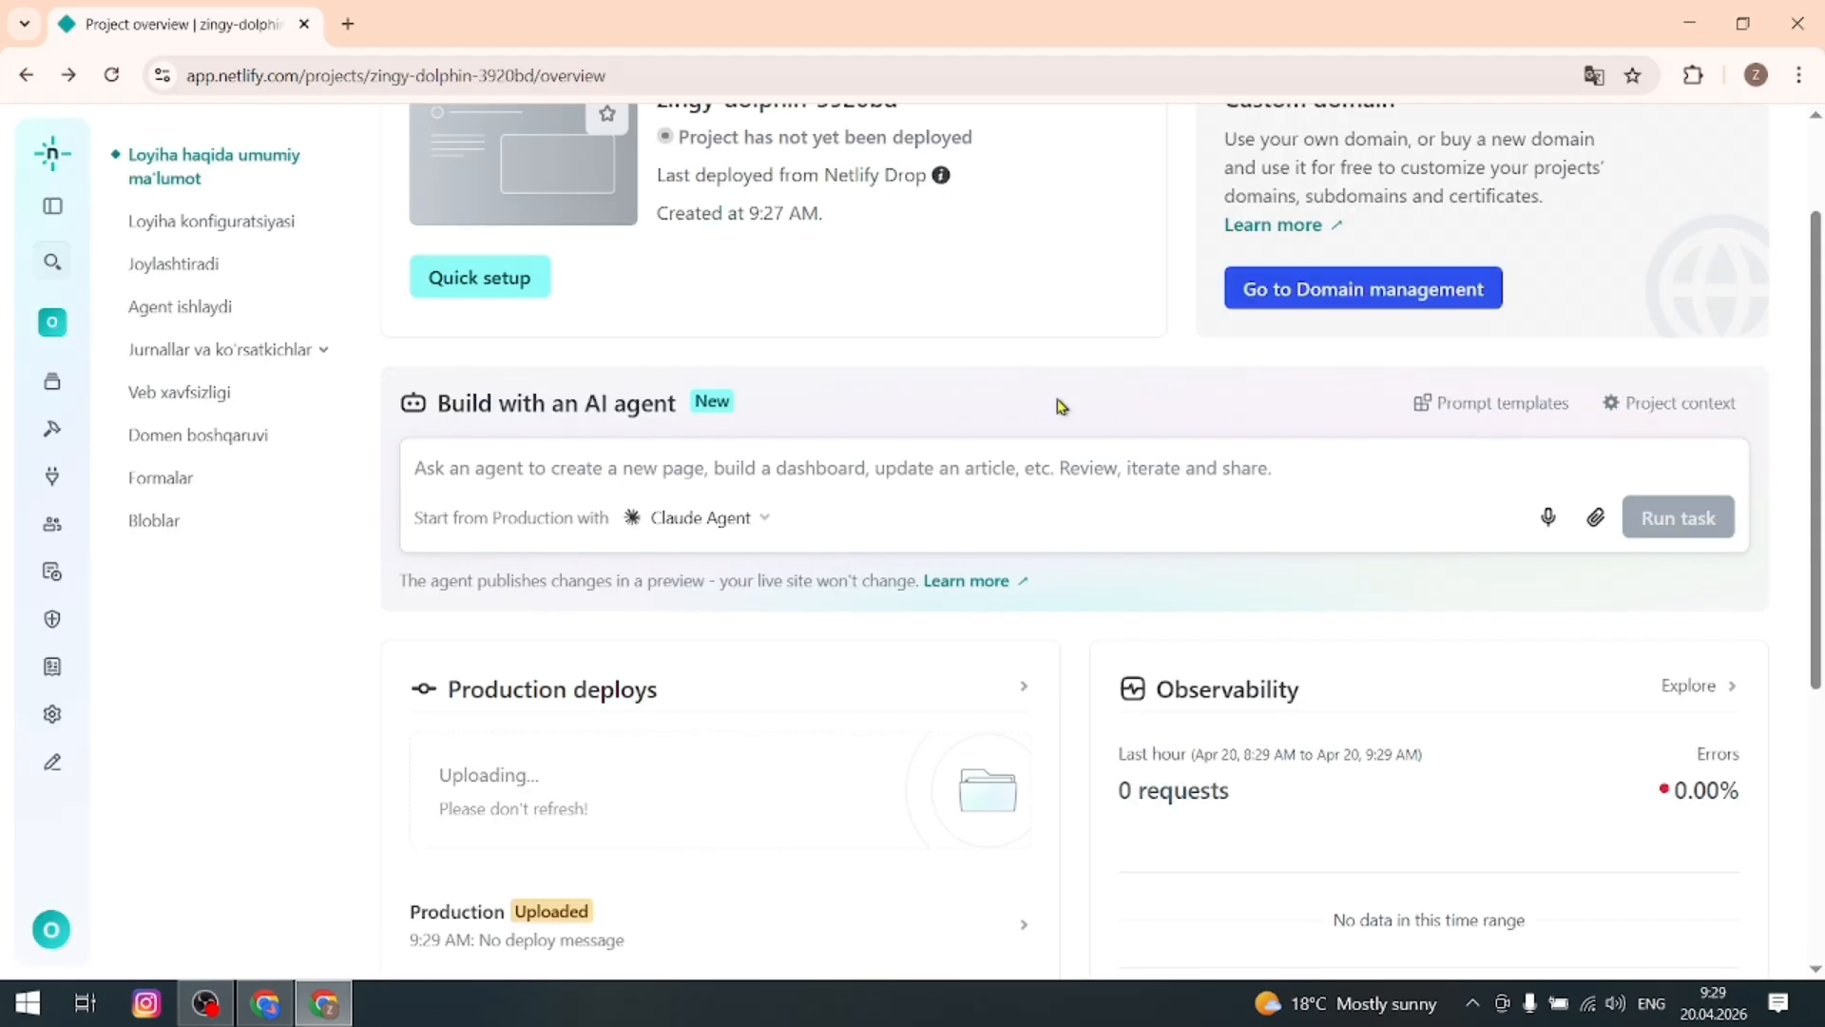
- View the deployed site through its zingy-dolphin-3920bd.netlify.app link and return to the project overview
scroll(1061, 409, "up", 2)
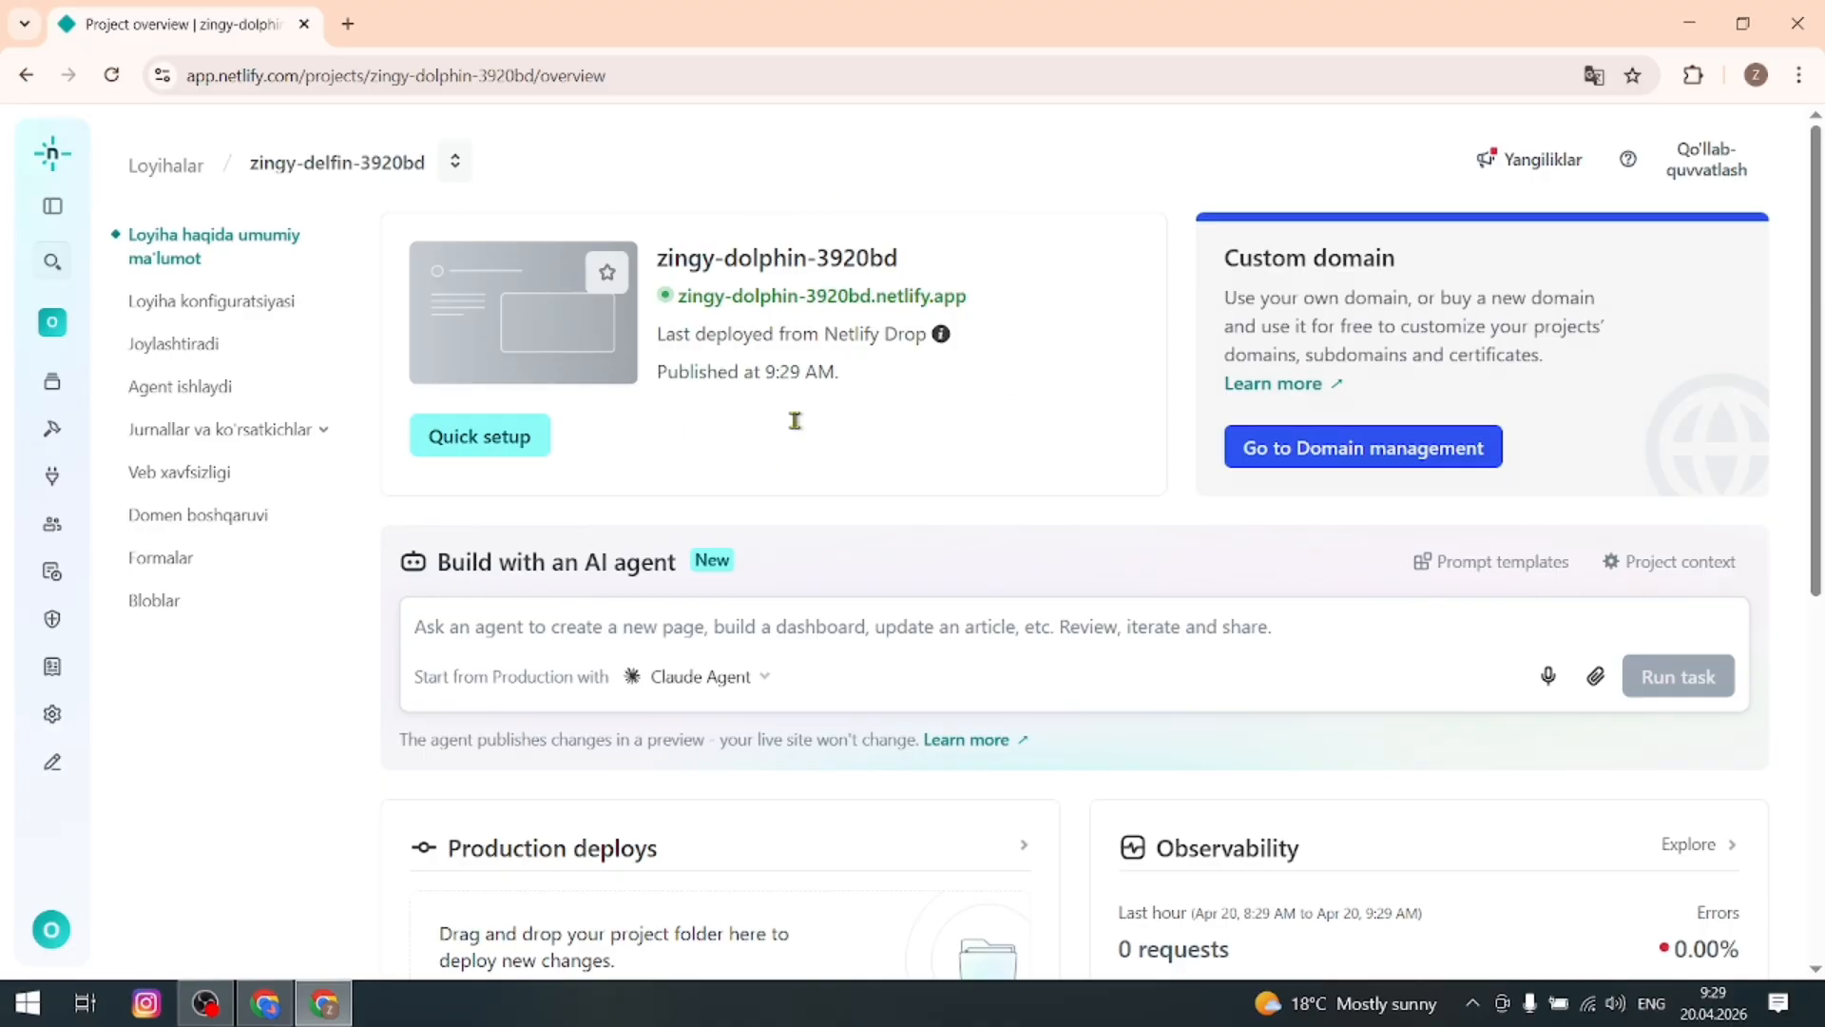
left_click(853, 300)
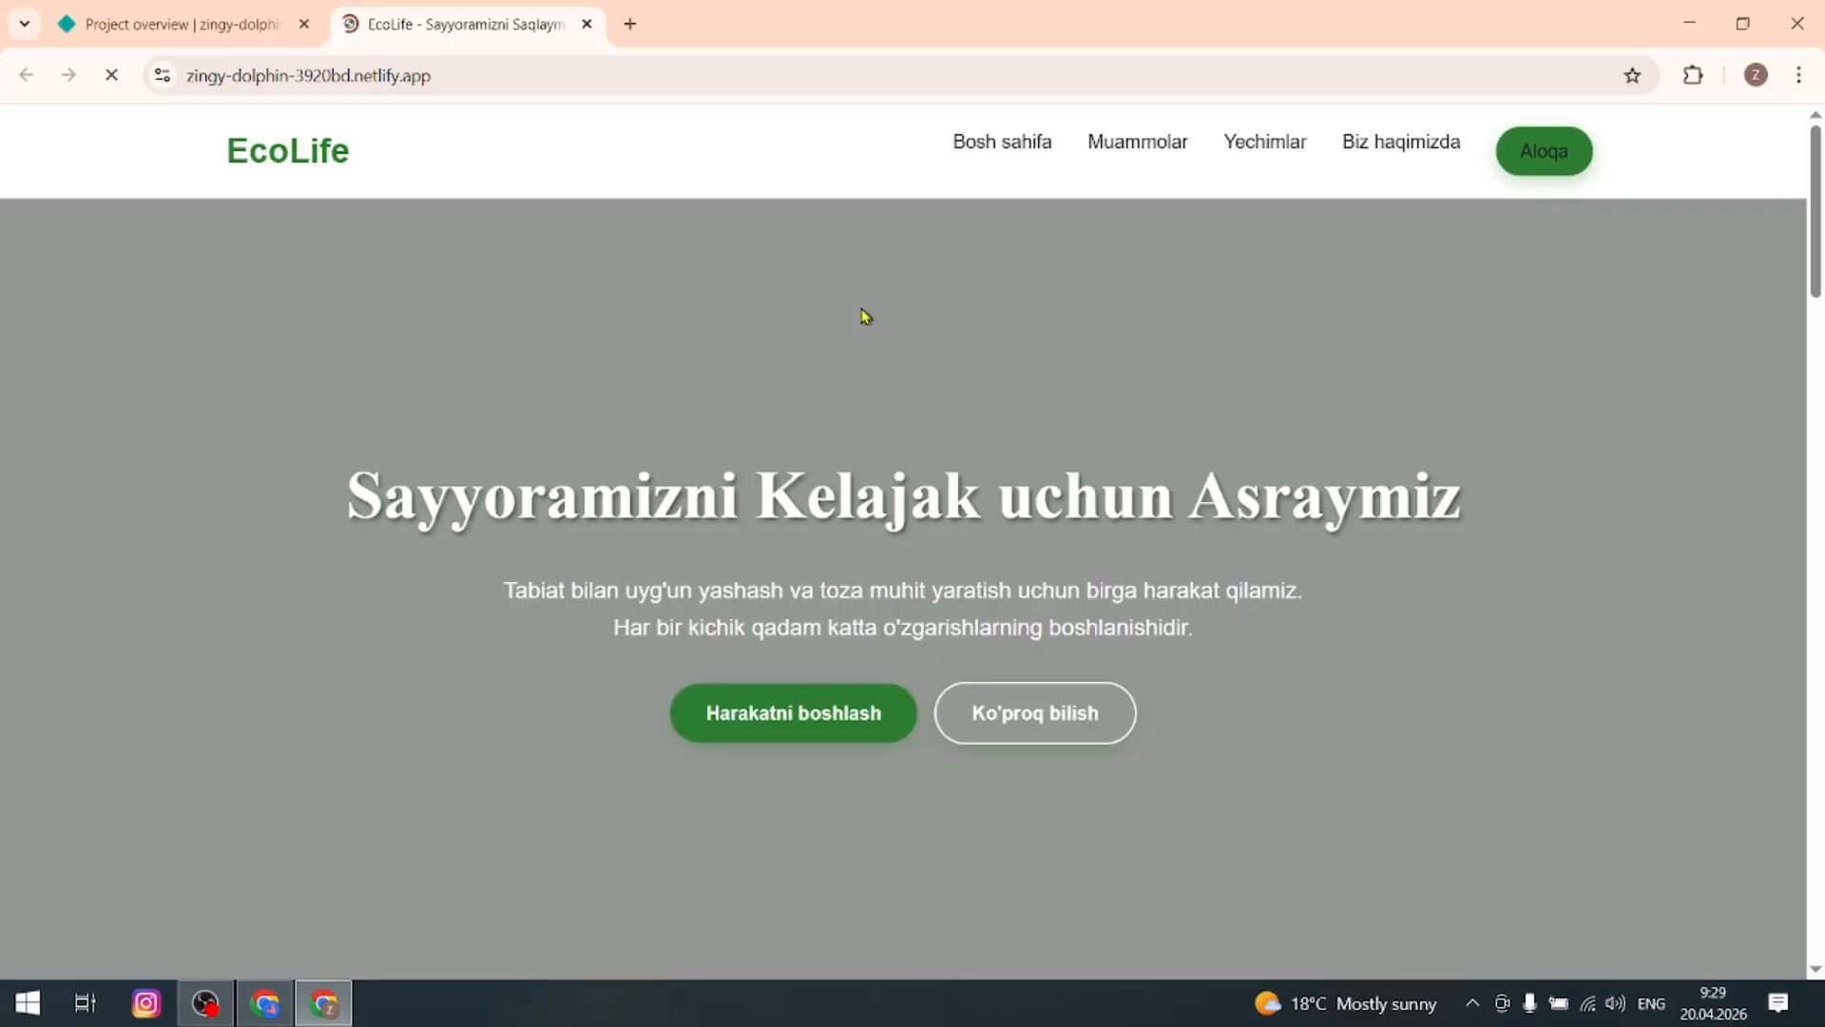
left_click(205, 25)
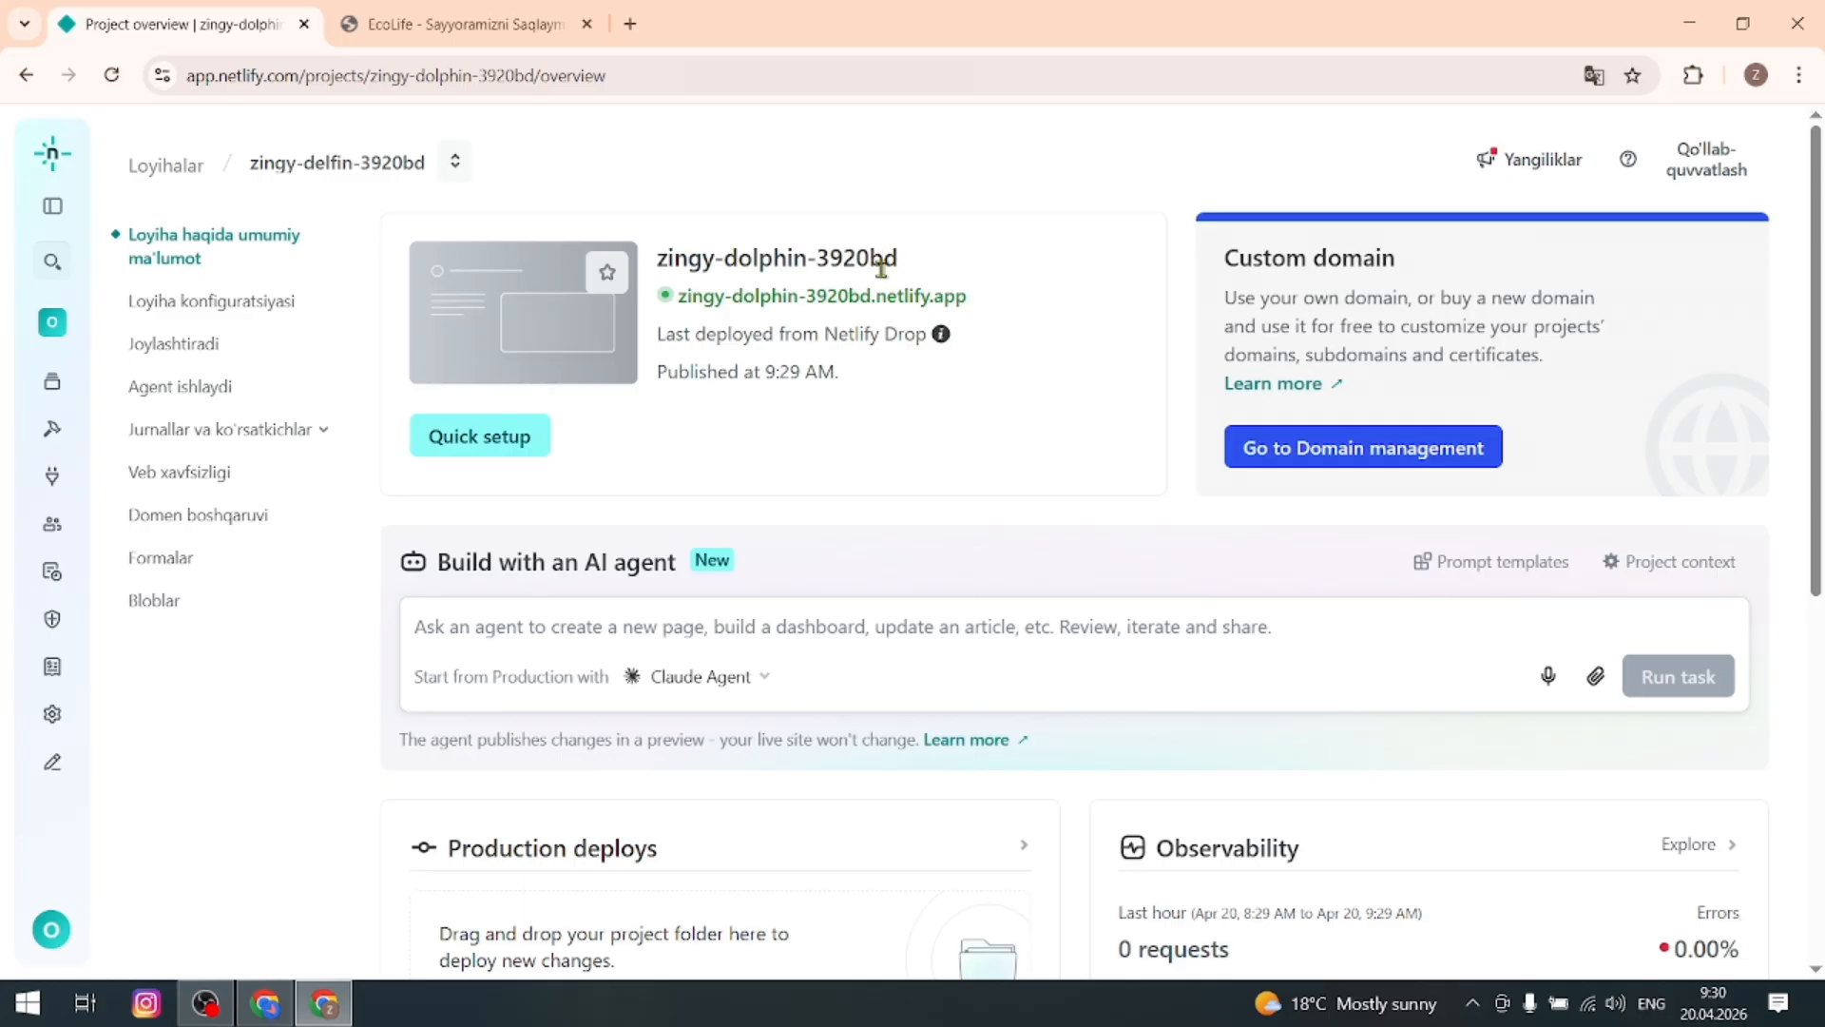
- Rename the project as eko-loyiha in the general project configuration and save the change
left_click(210, 302)
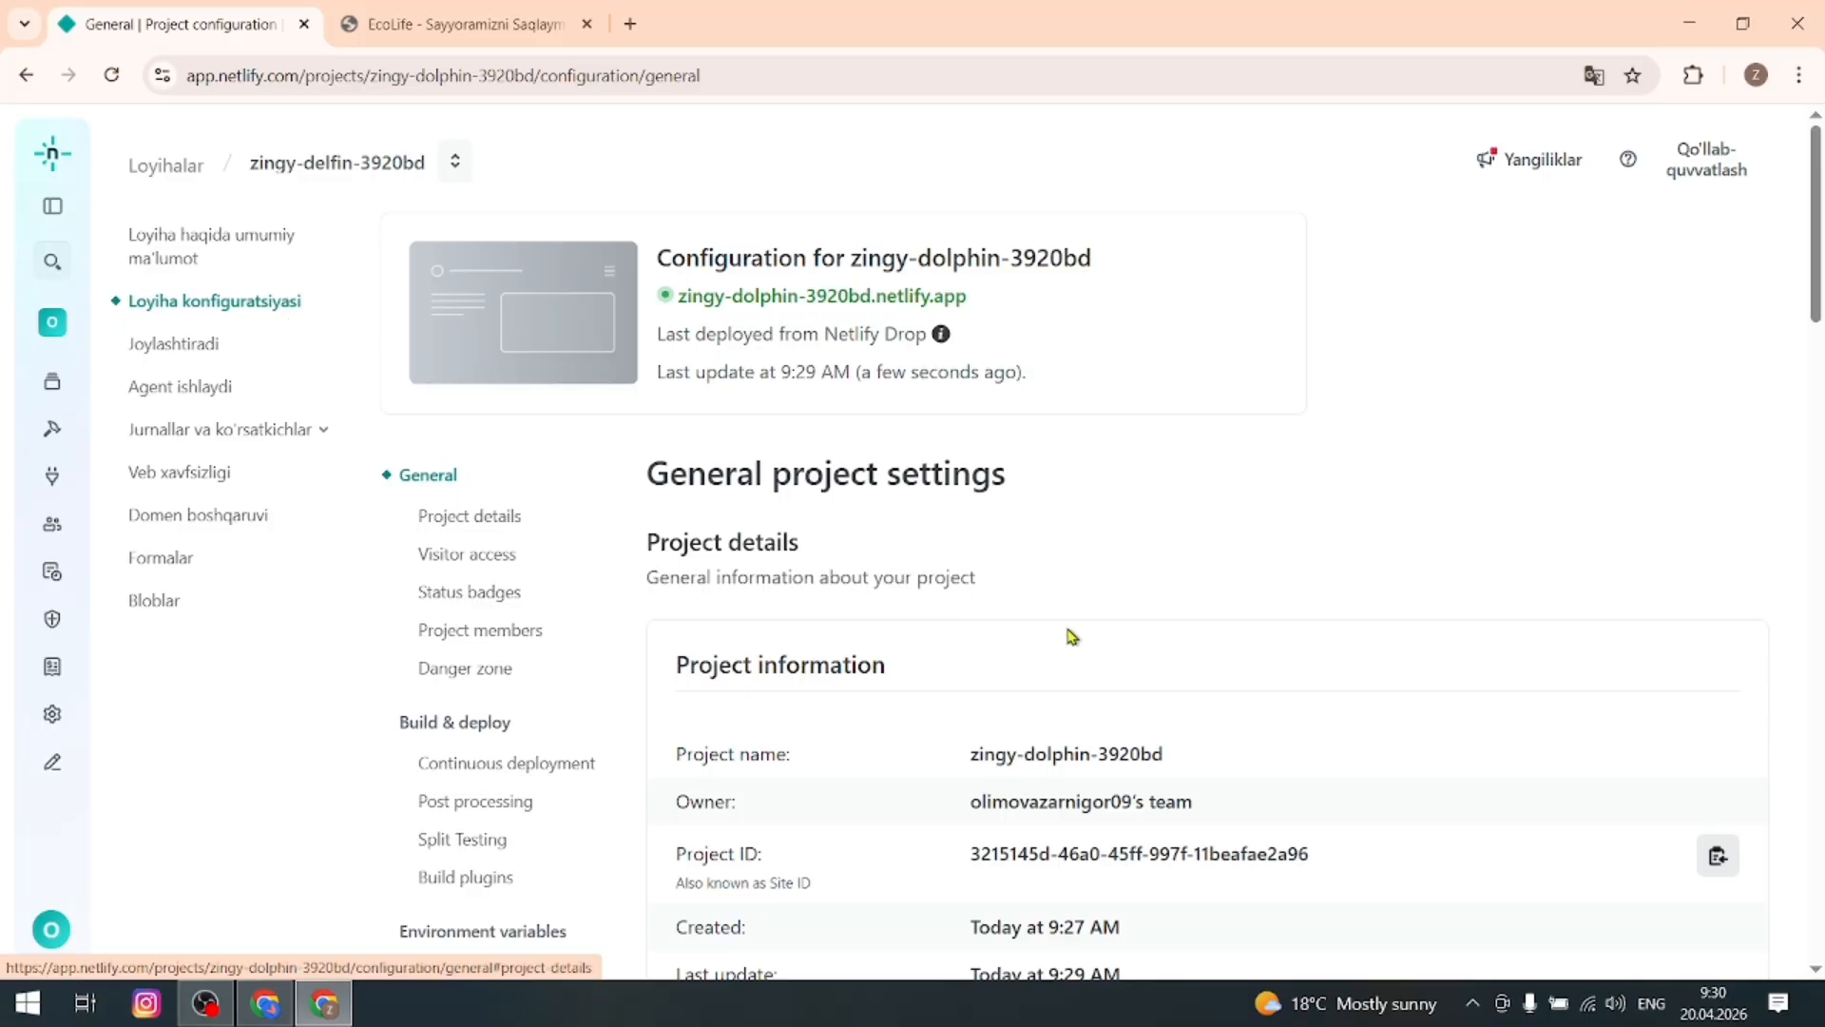
scroll(1069, 639, "down", 2)
scroll(1077, 655, "down", 1)
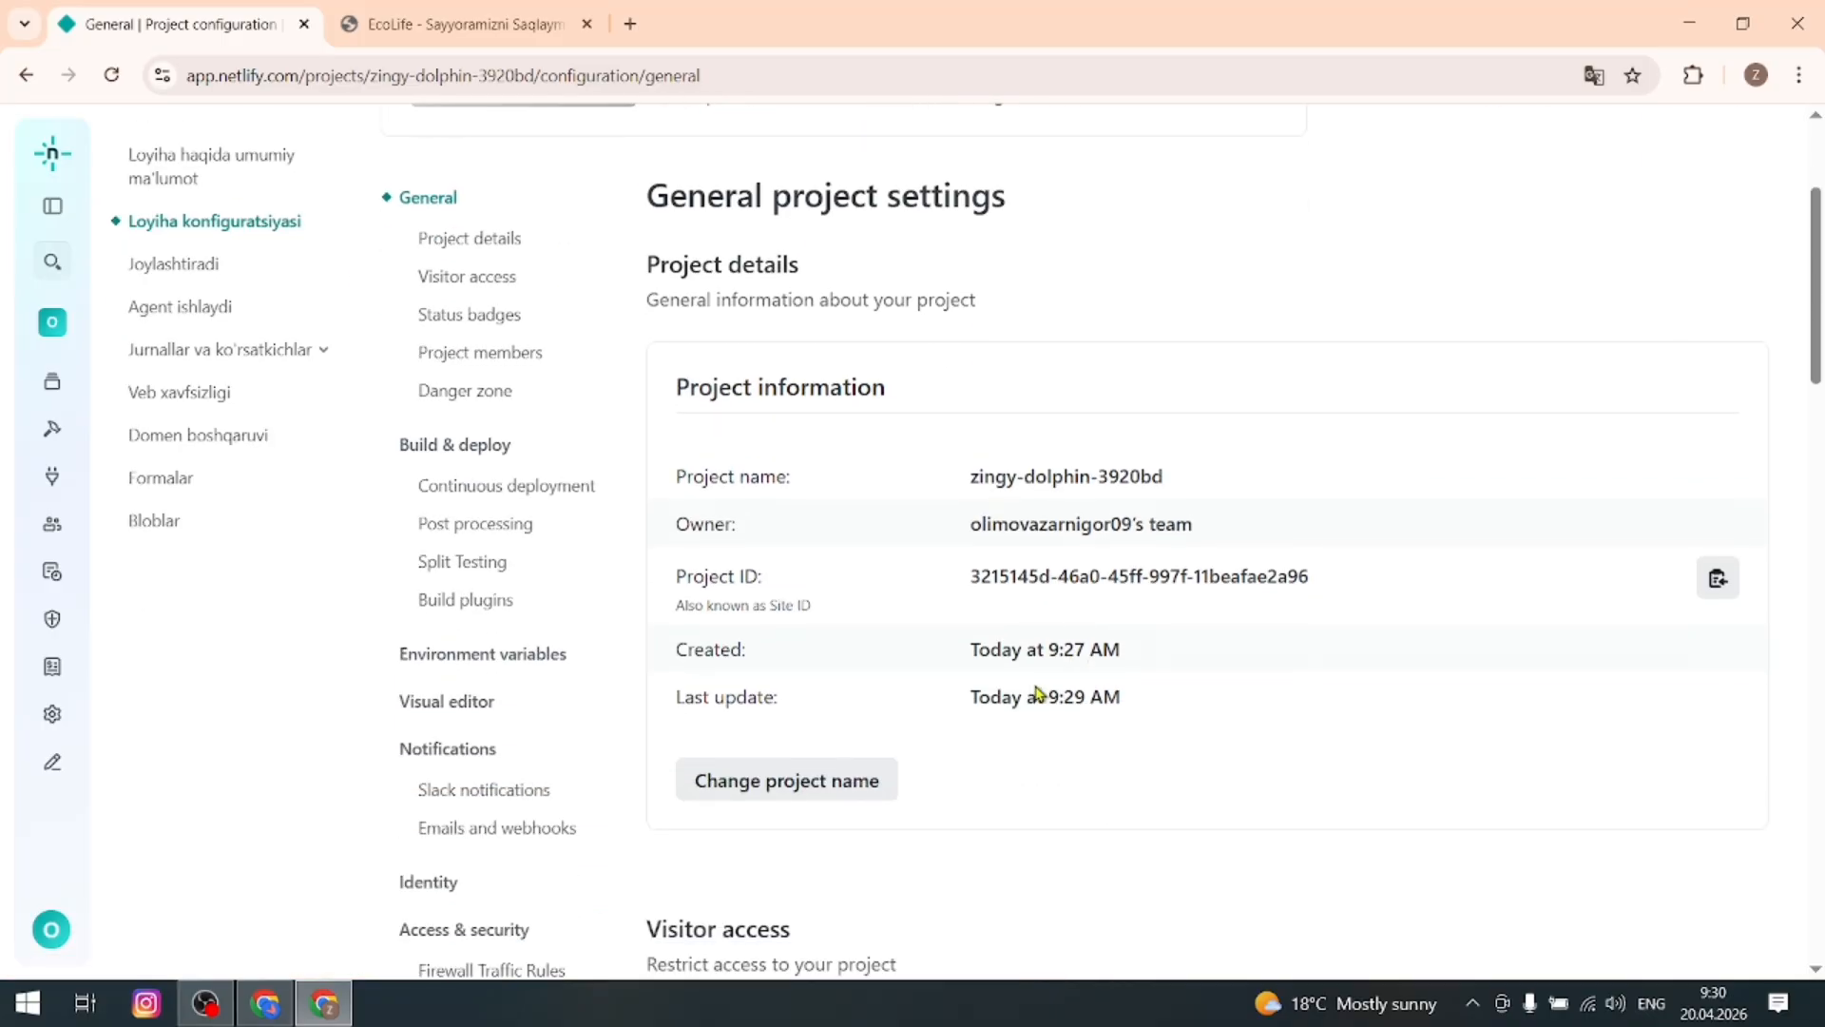
left_click(746, 796)
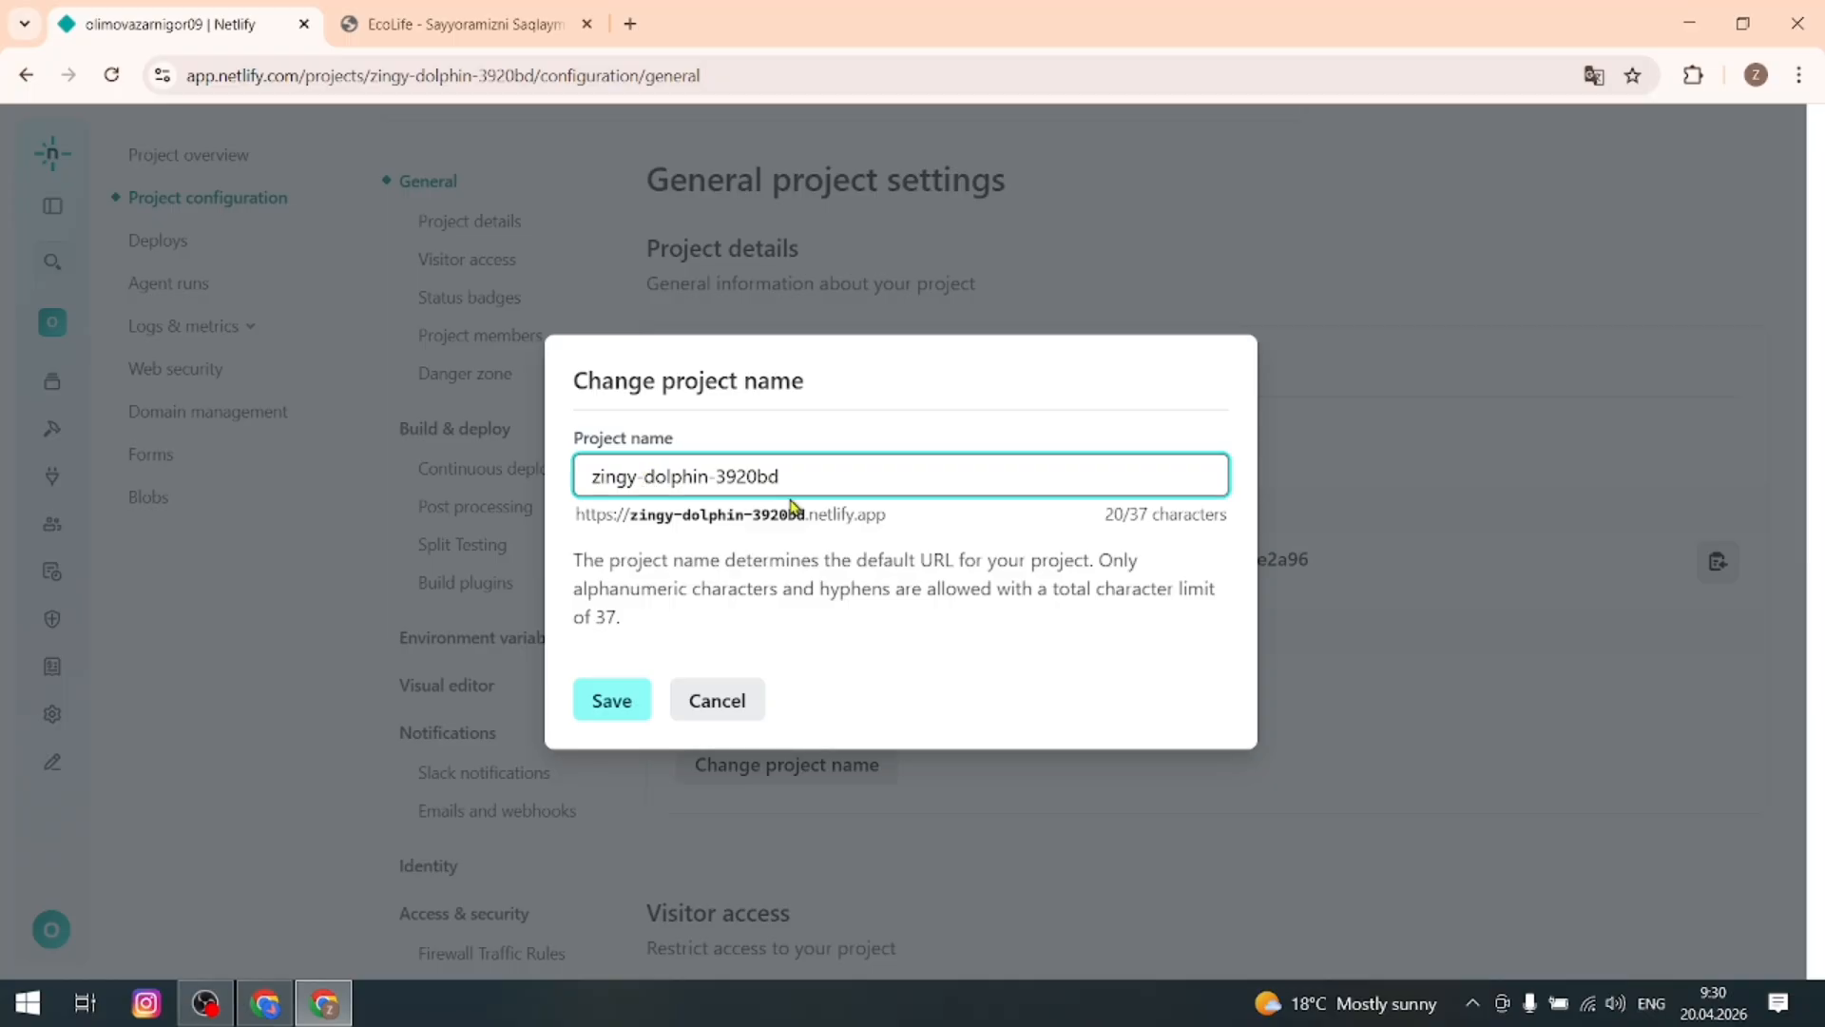
left_click_drag(837, 477, 571, 470)
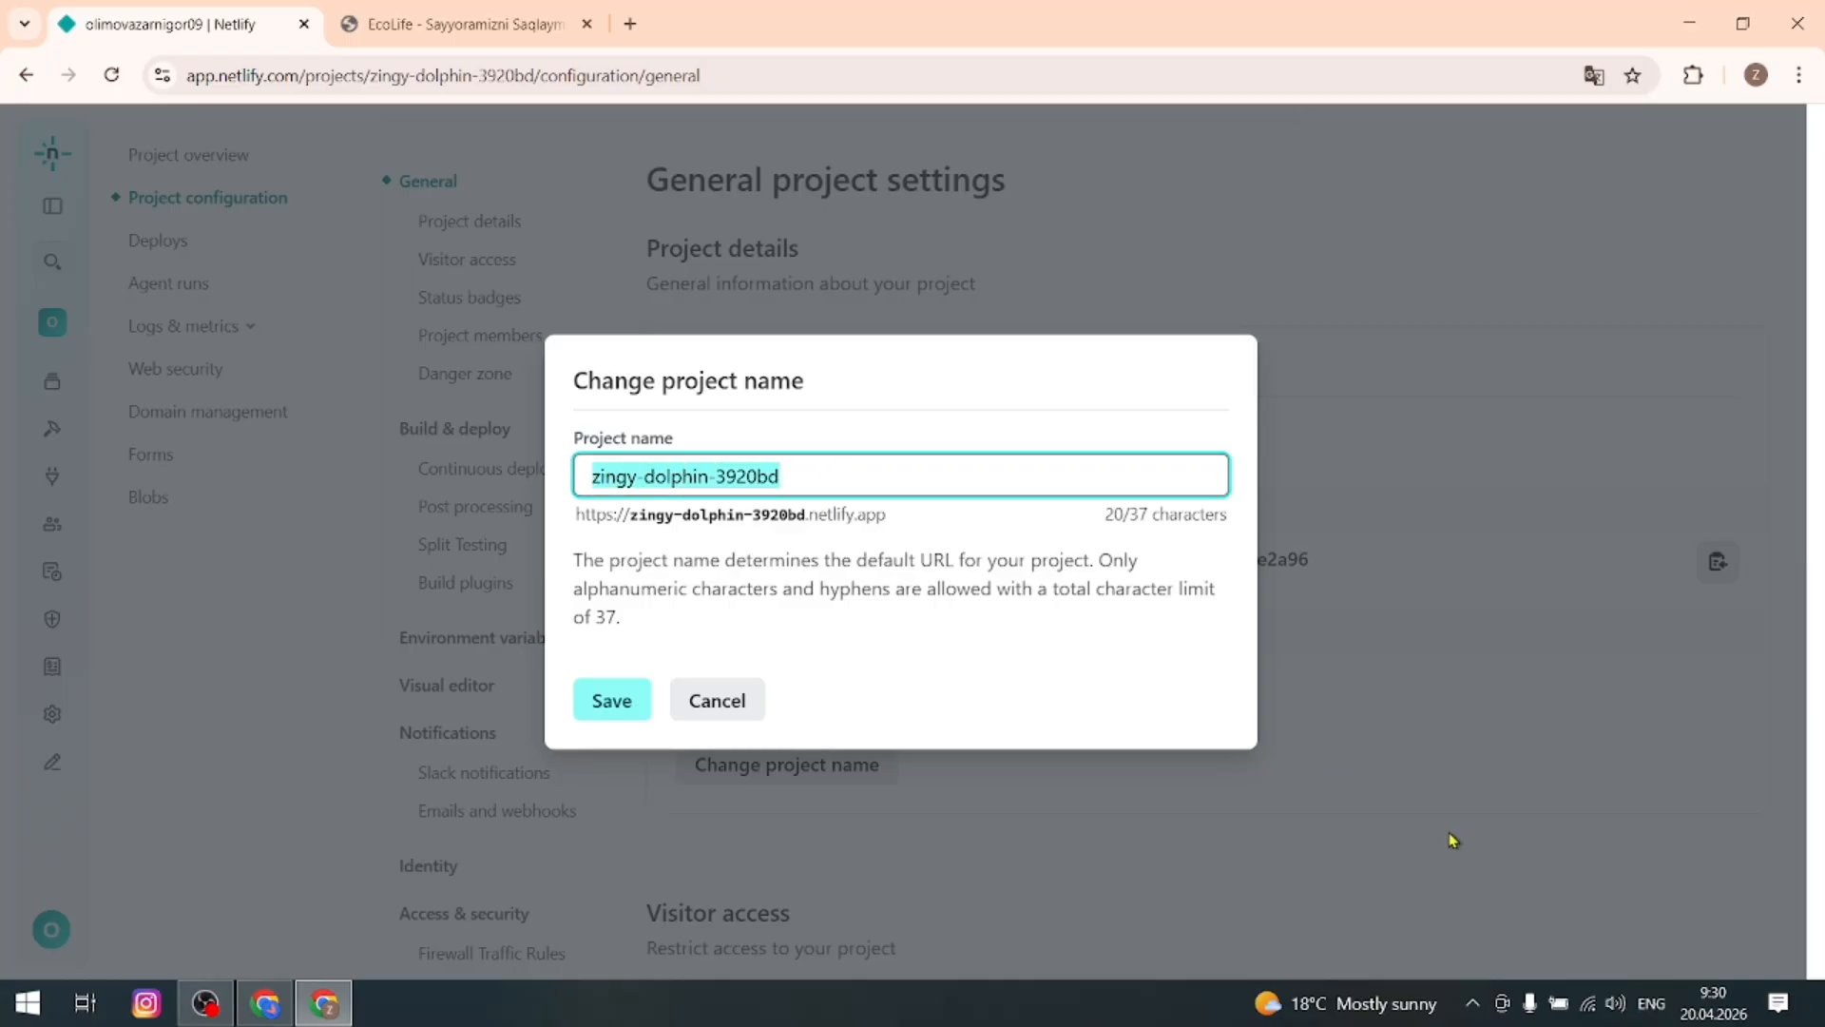
type("eko")
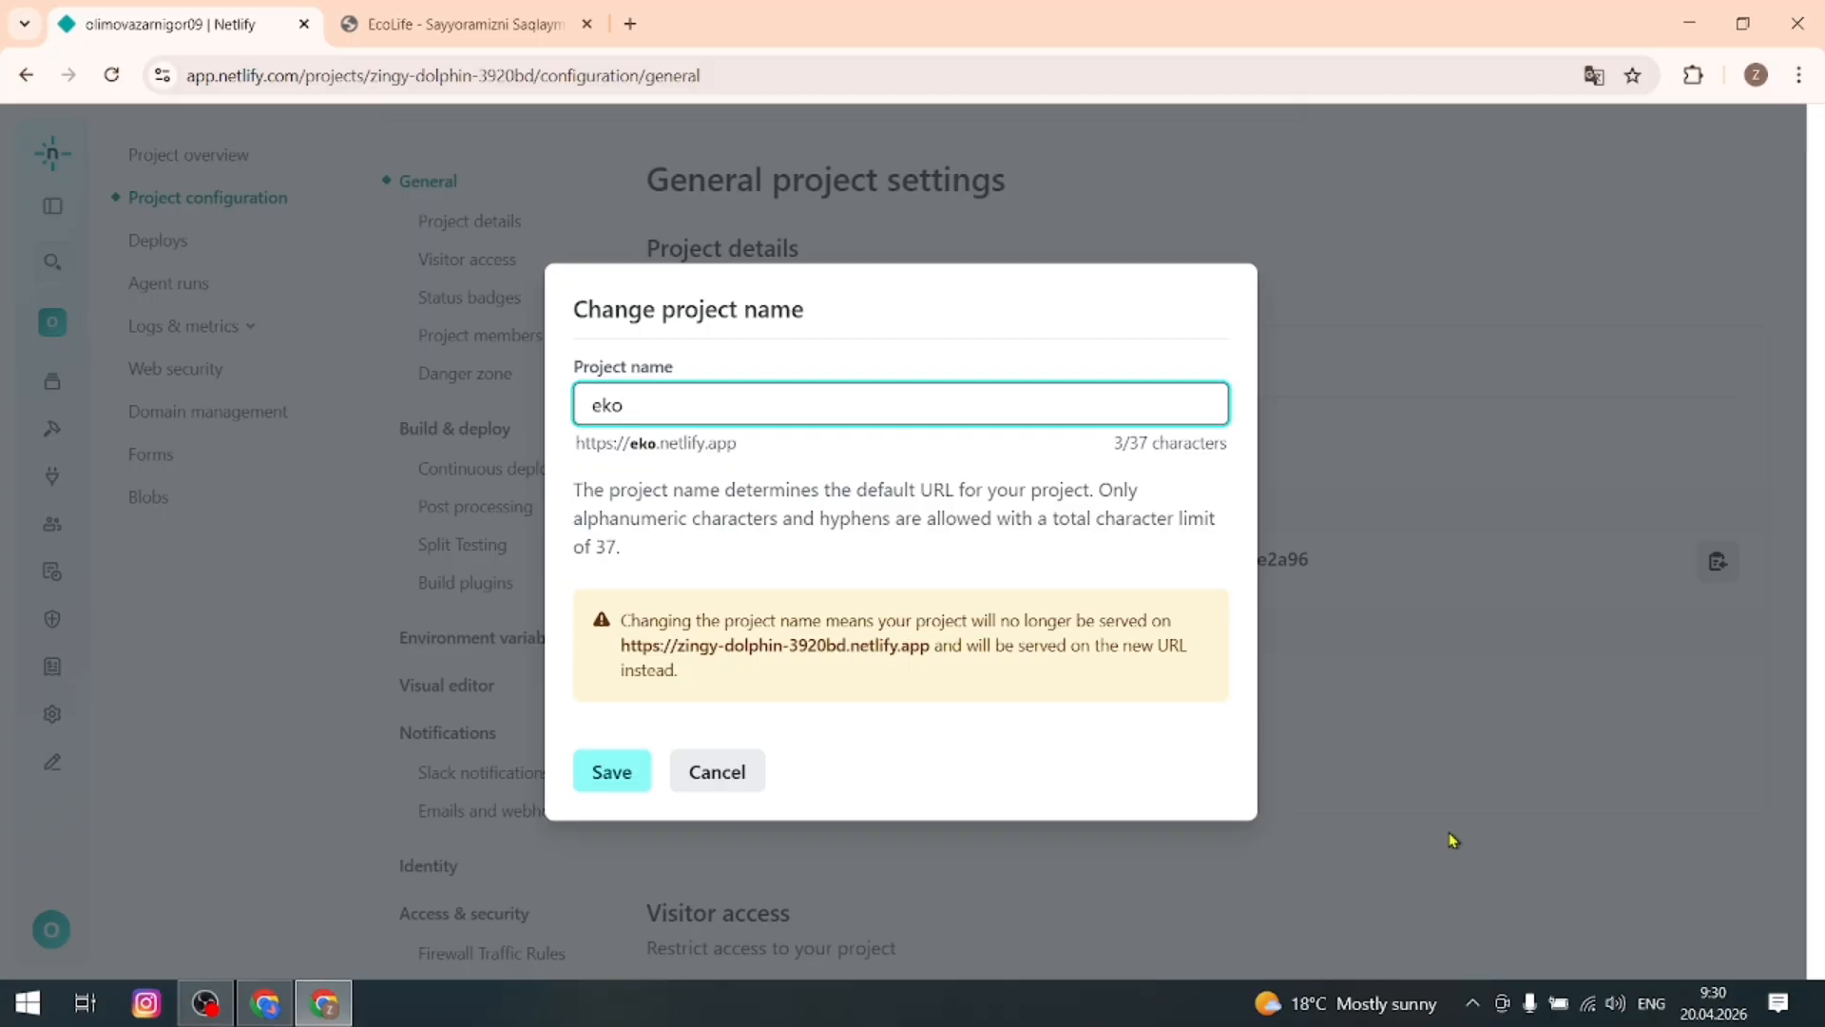
type("-loyiha")
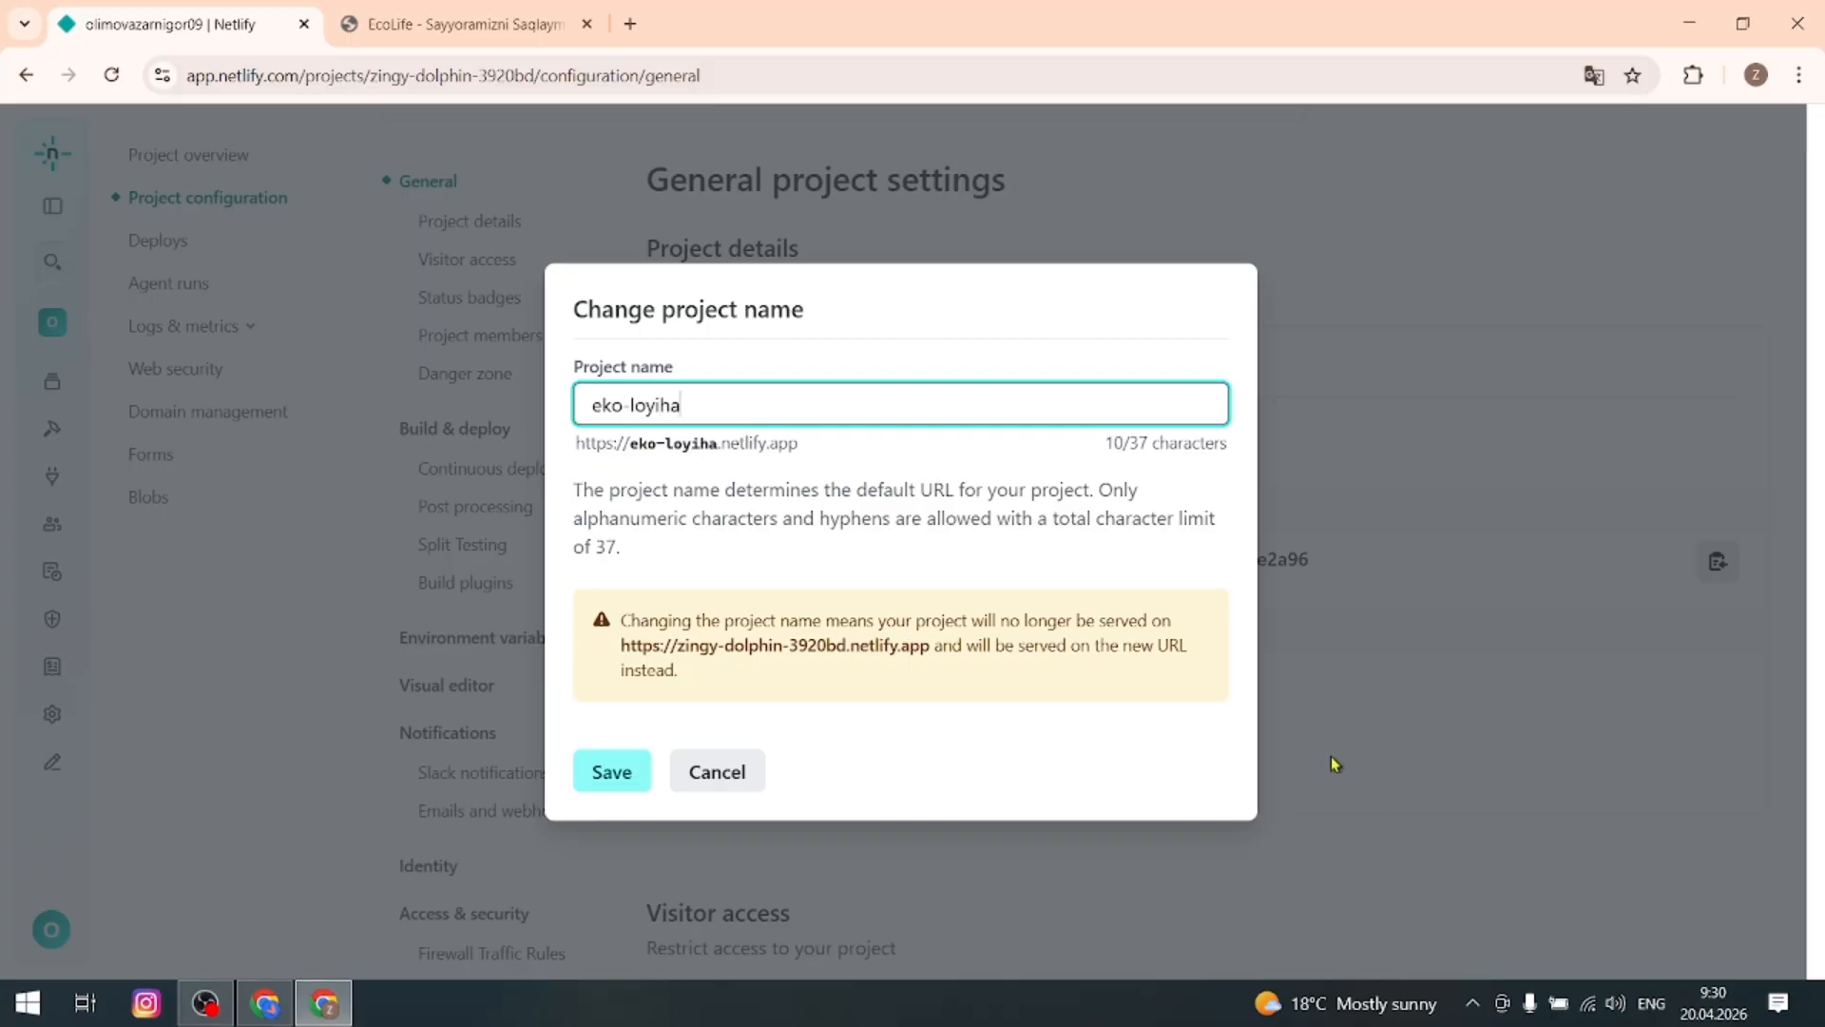
left_click(606, 776)
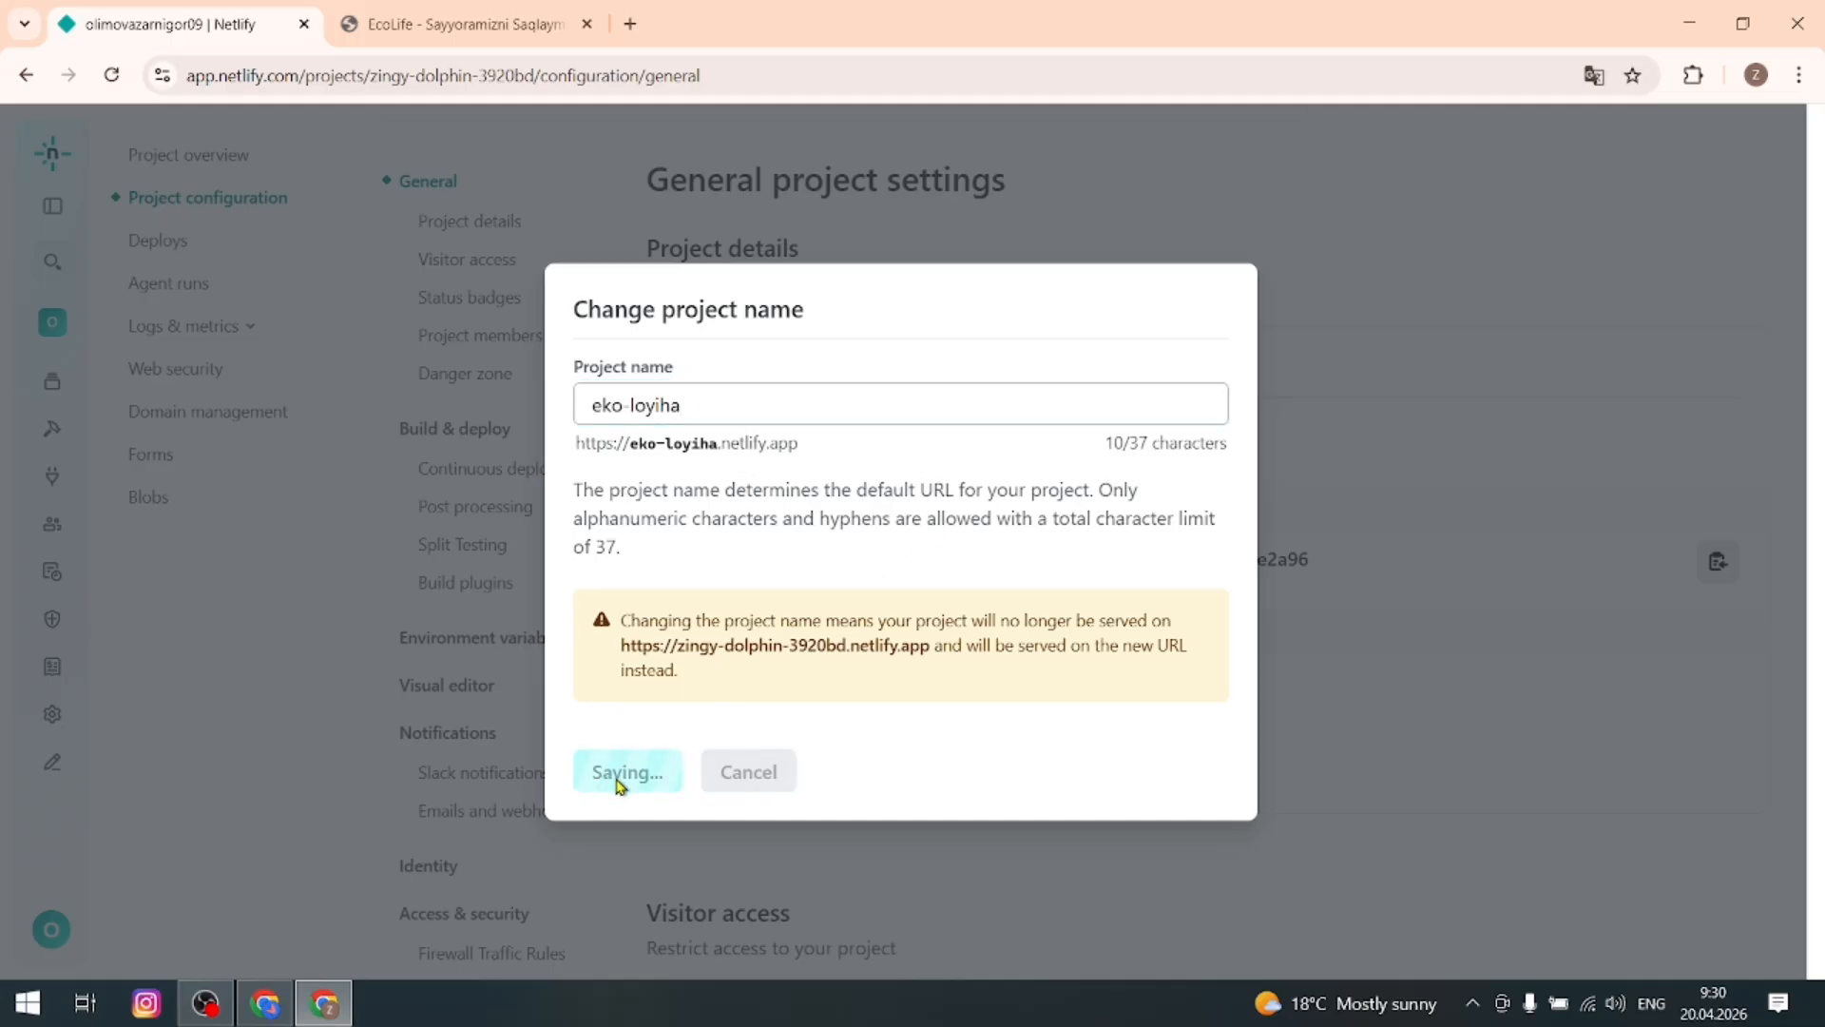
scroll(880, 513, "down", 5)
scroll(888, 530, "up", 5)
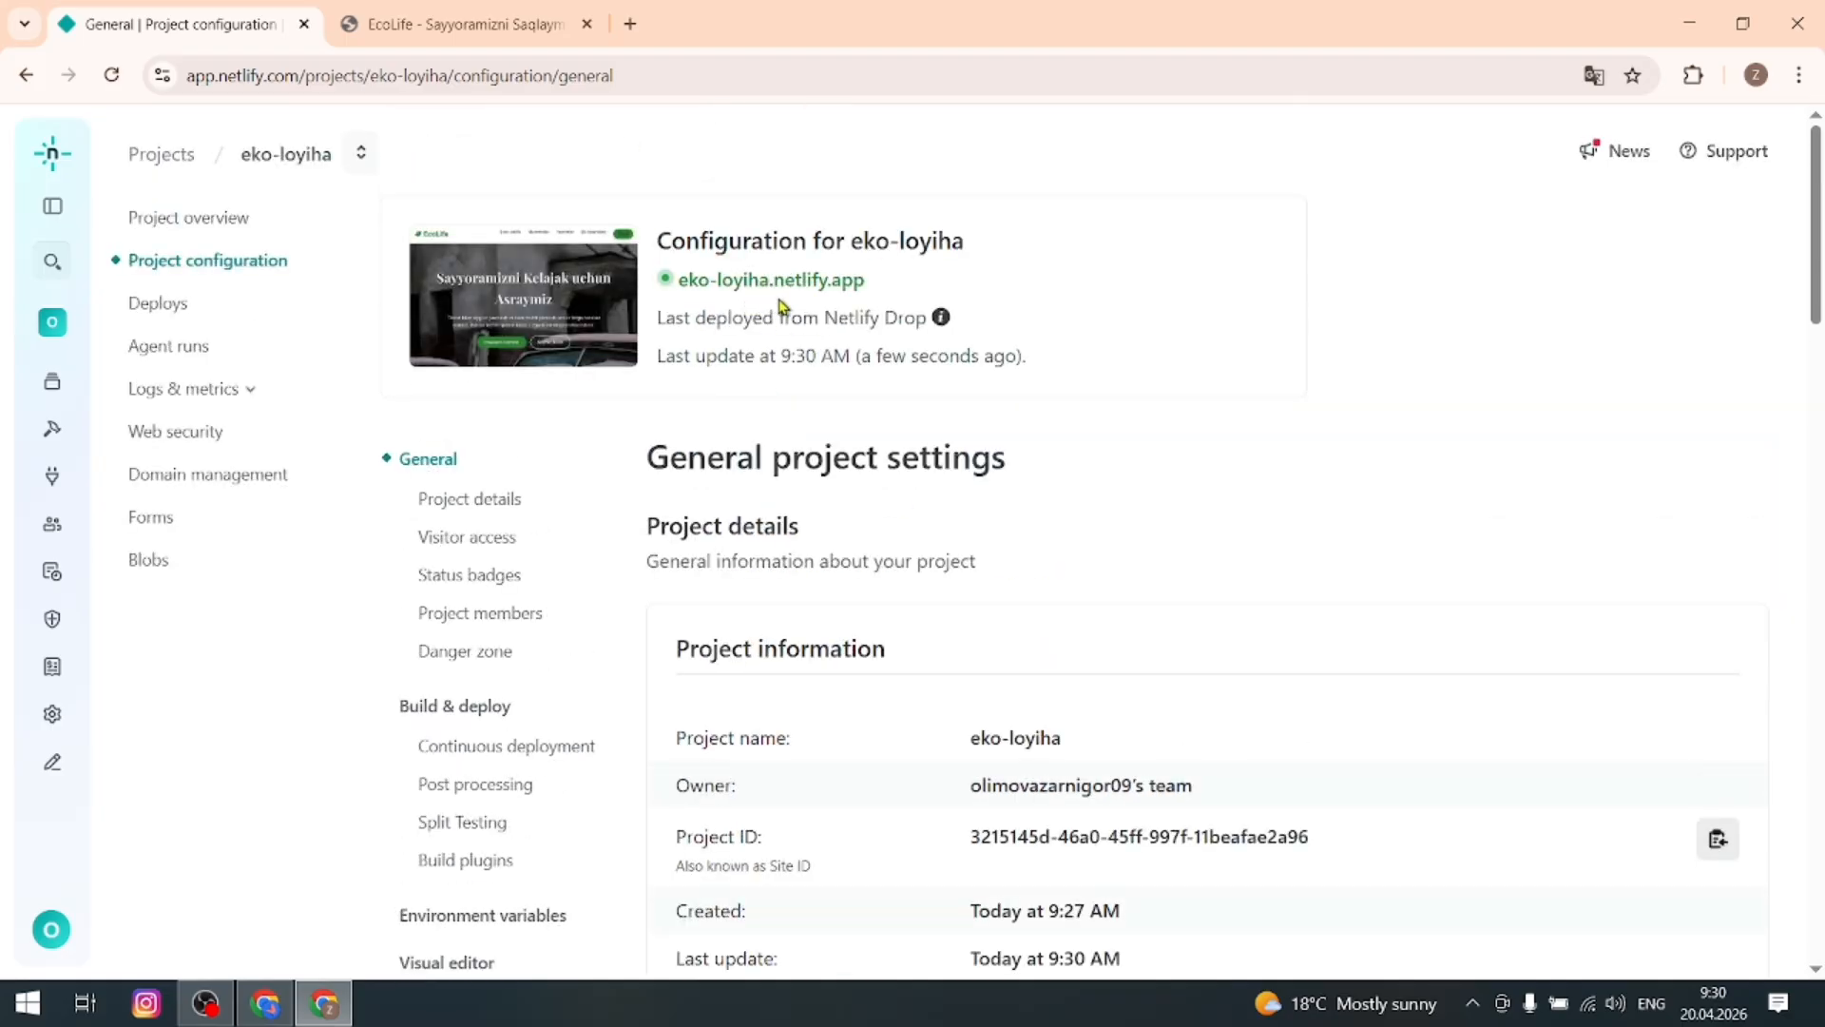
- Open the live site at eko-loyiha.netlify.app and copy its web address
left_click(842, 285)
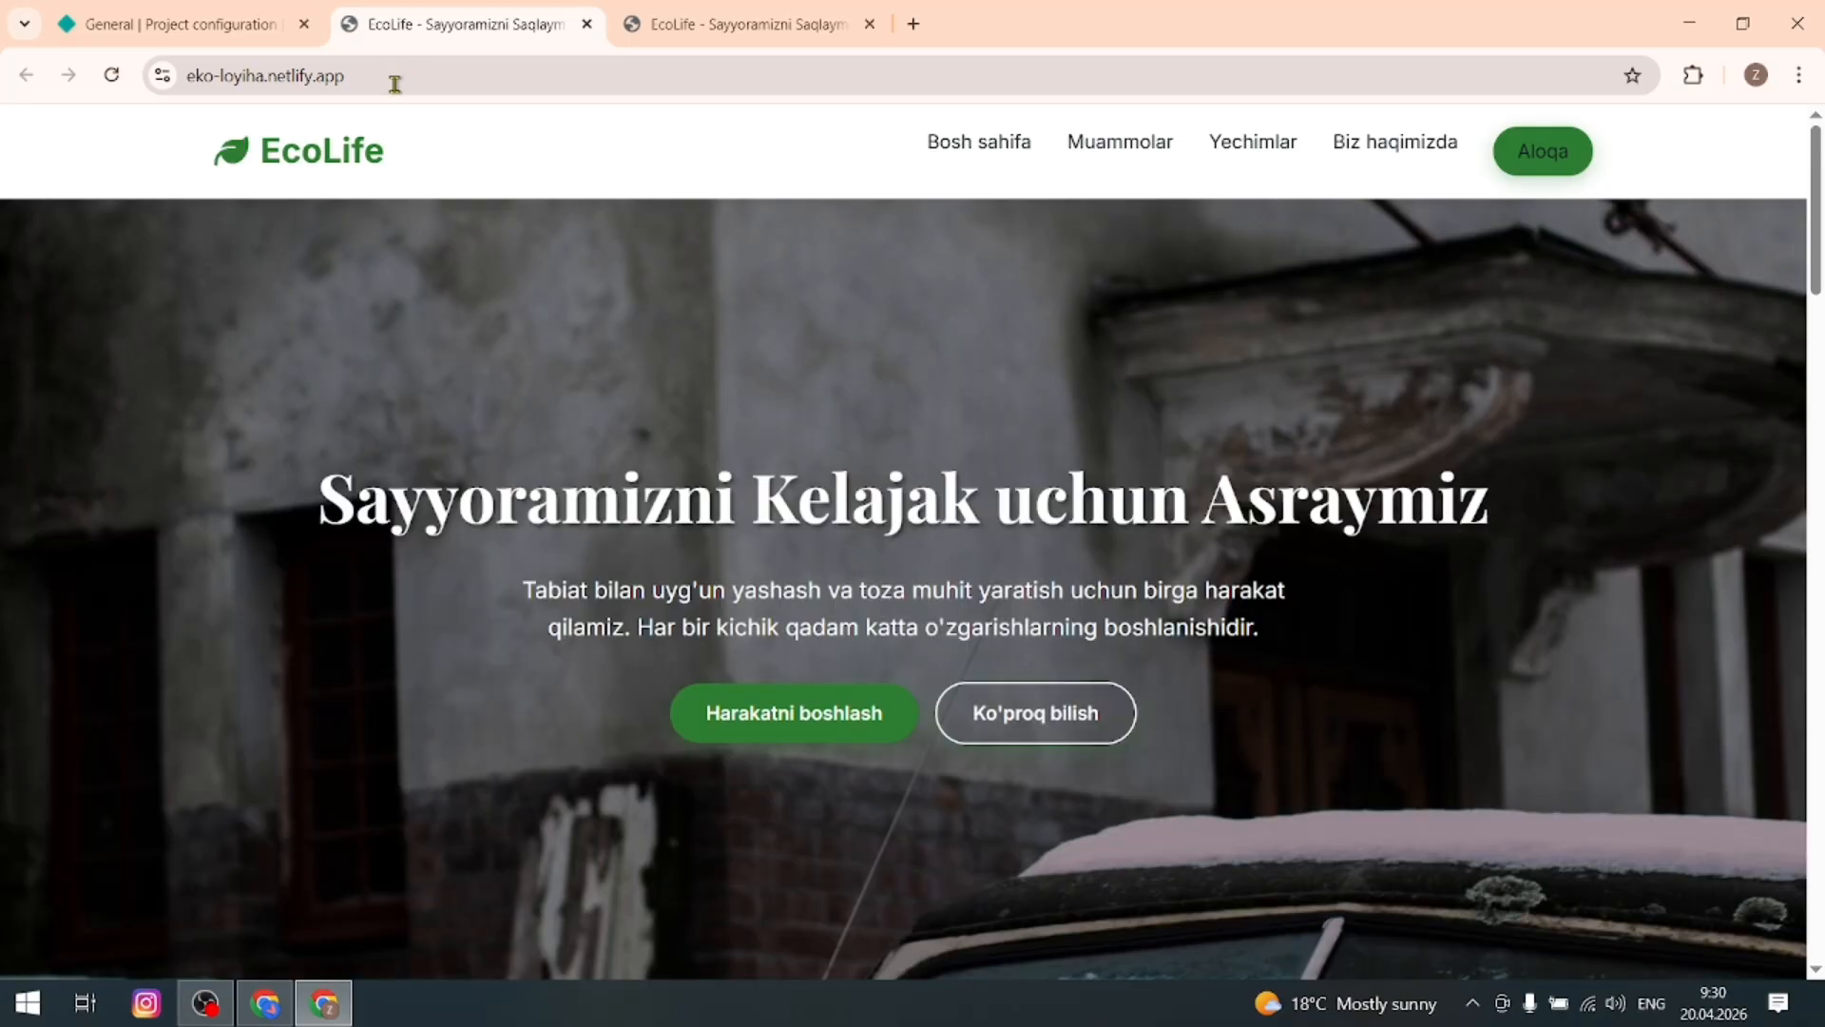
left_click(390, 84)
key("ctrl+c")
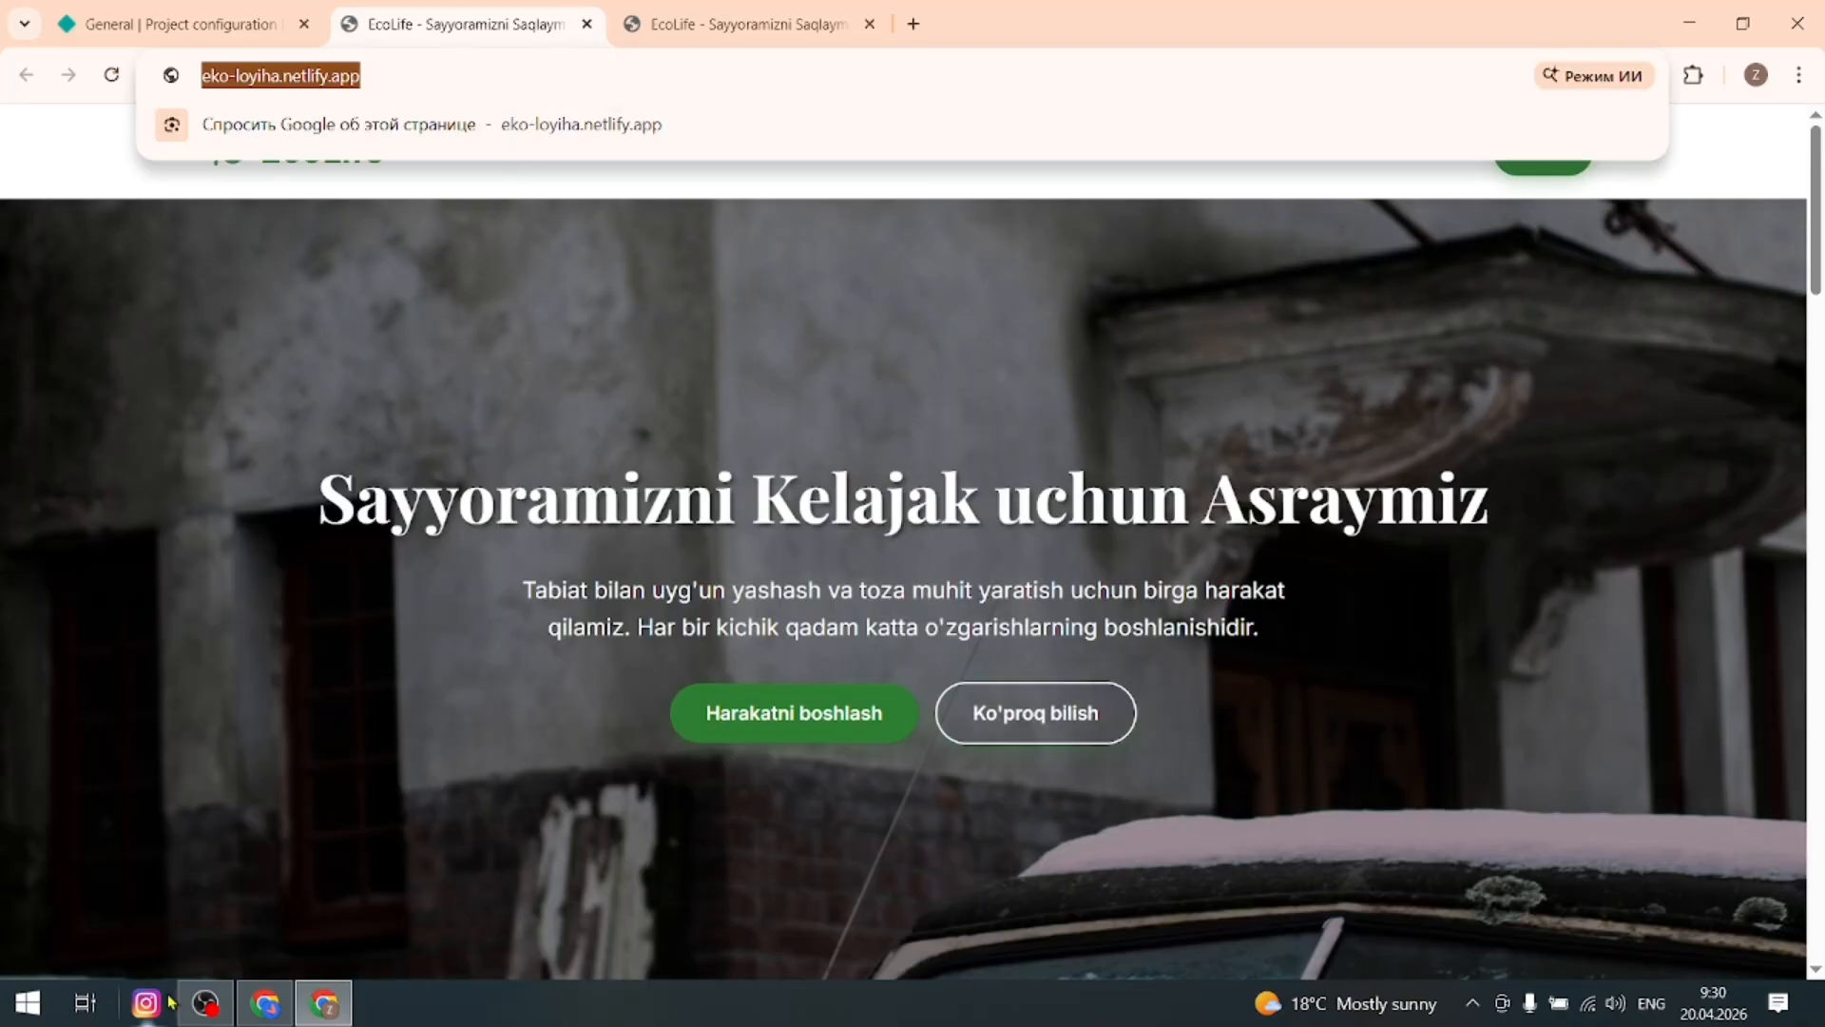
- Switch to Telegram and send the copied site link to the "JAHON" o'quv markazi group
left_click(27, 1003)
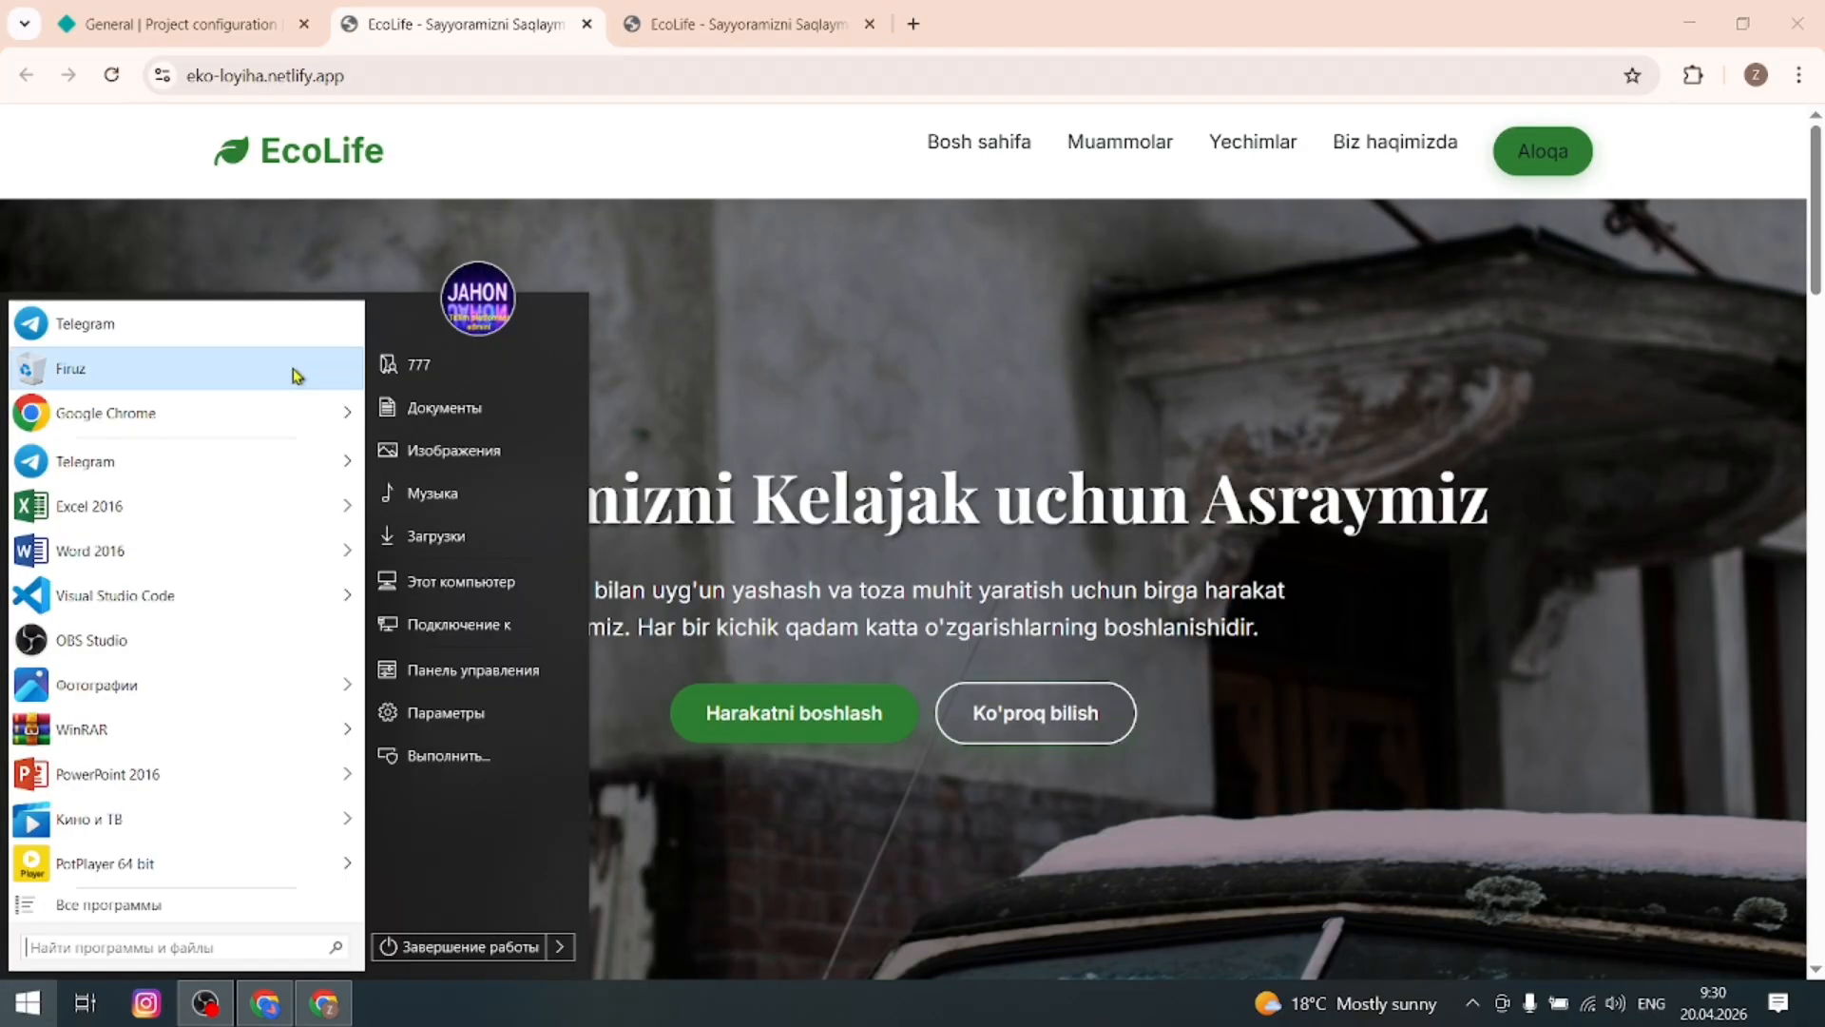
left_click(173, 328)
left_click(1056, 127)
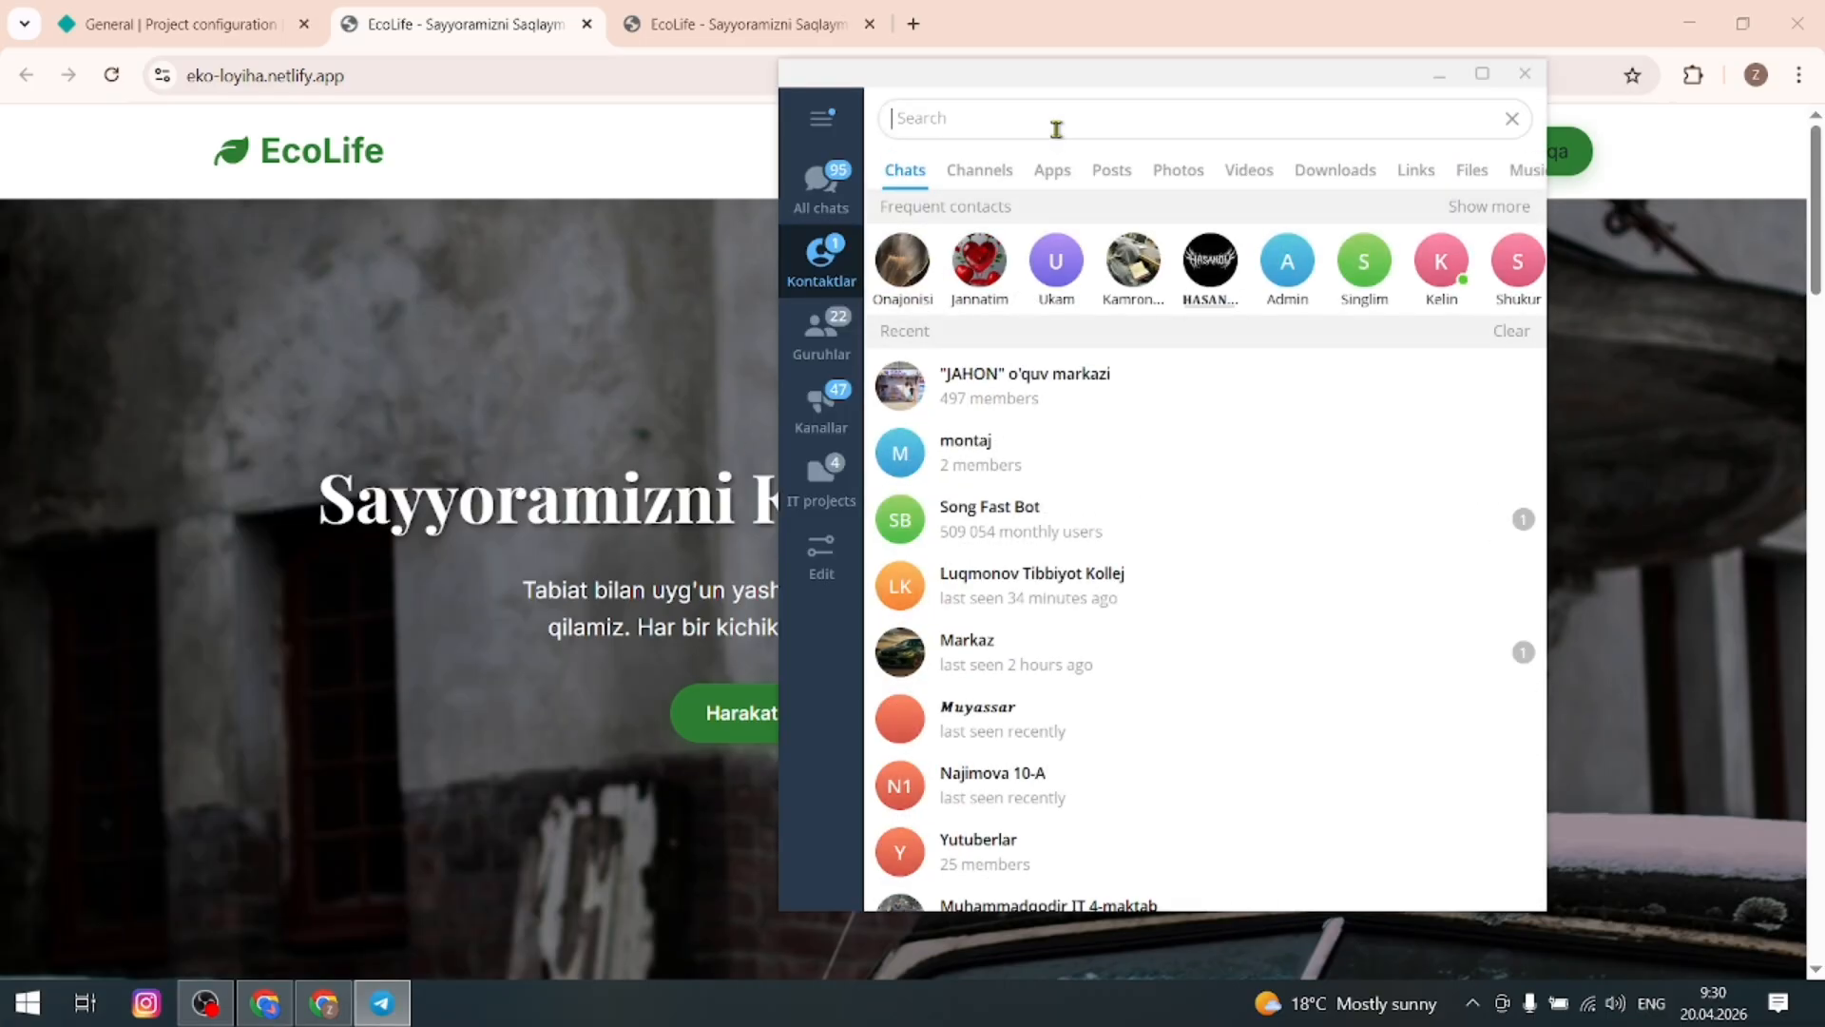
left_click(1017, 385)
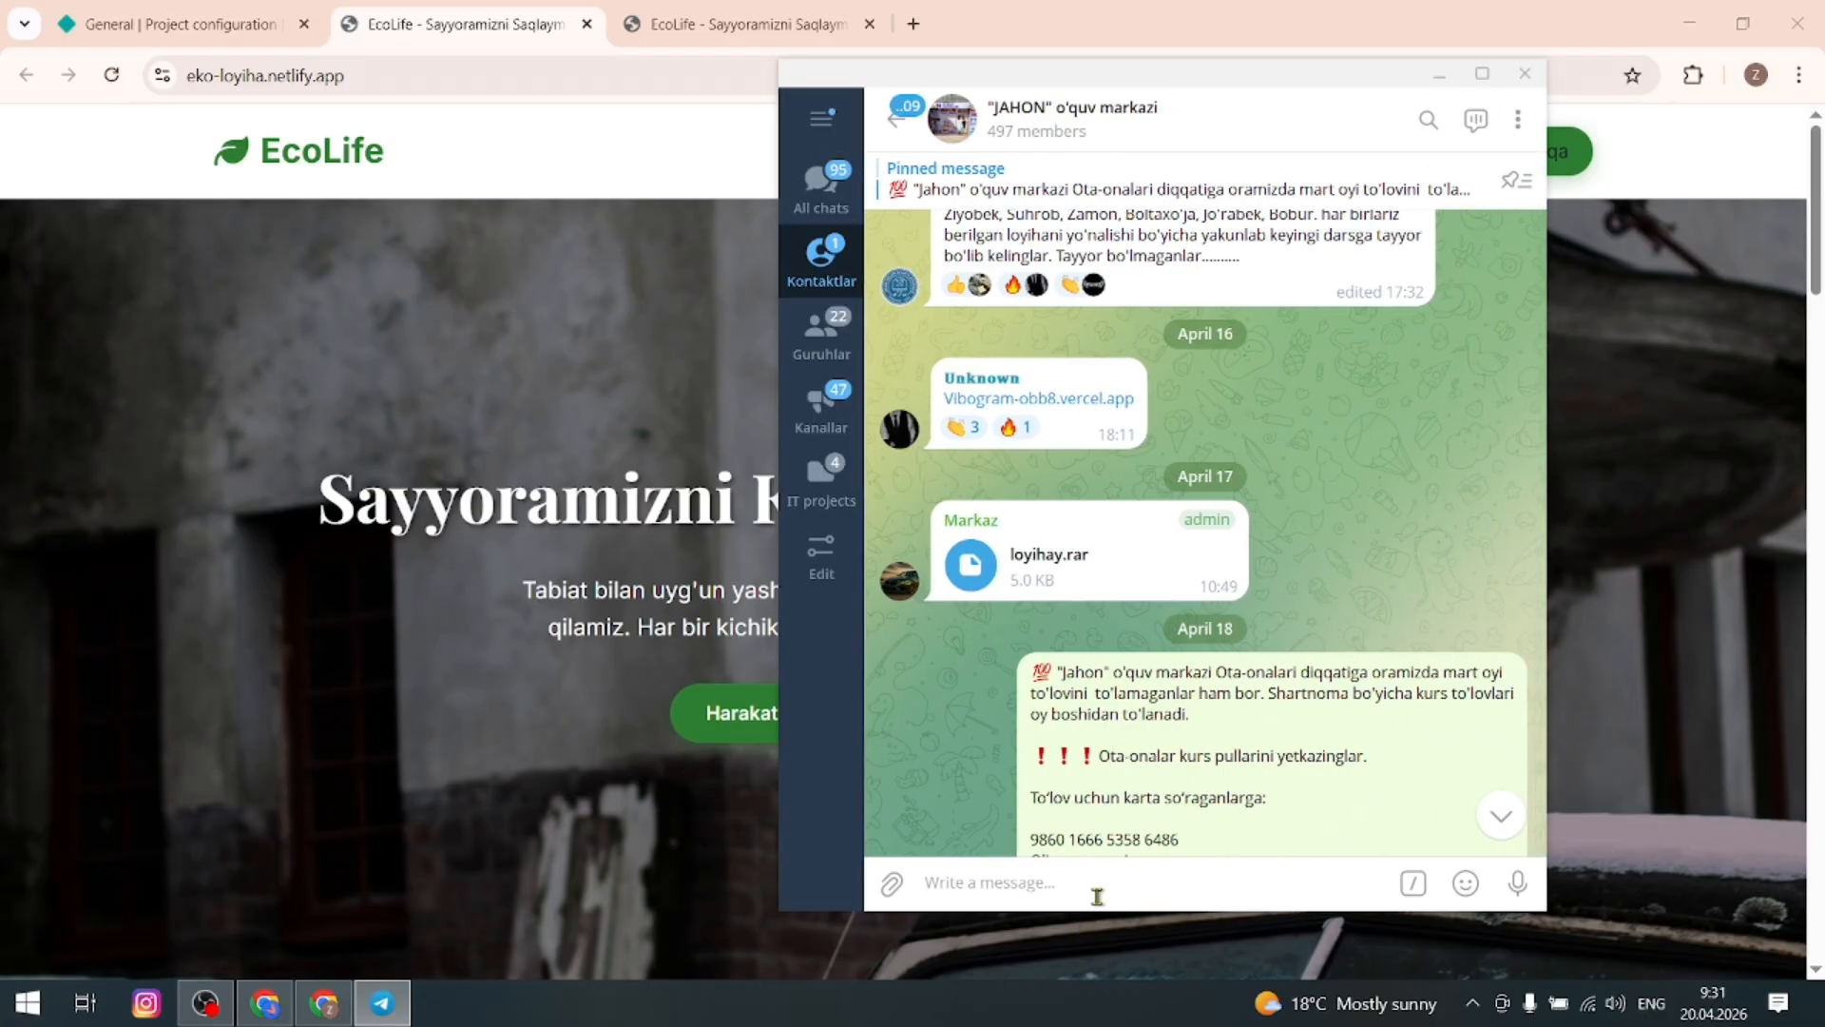
key("ctrl+v")
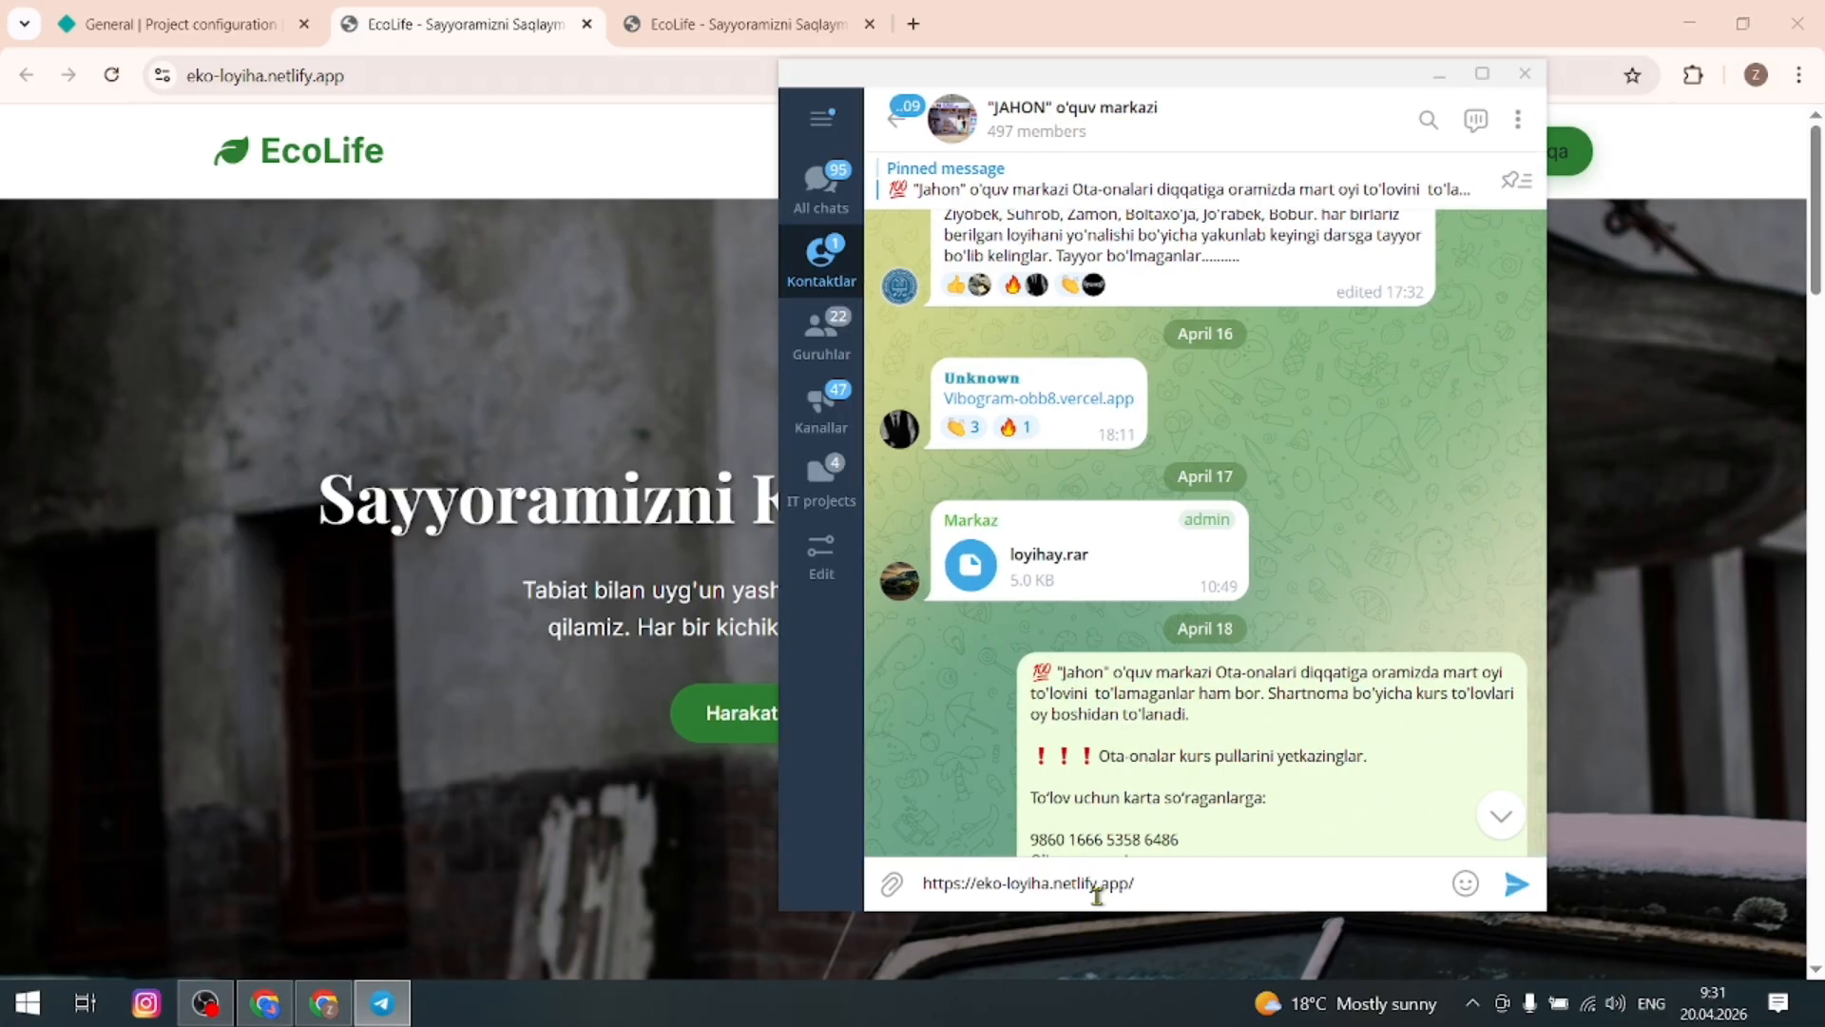
left_click(1517, 888)
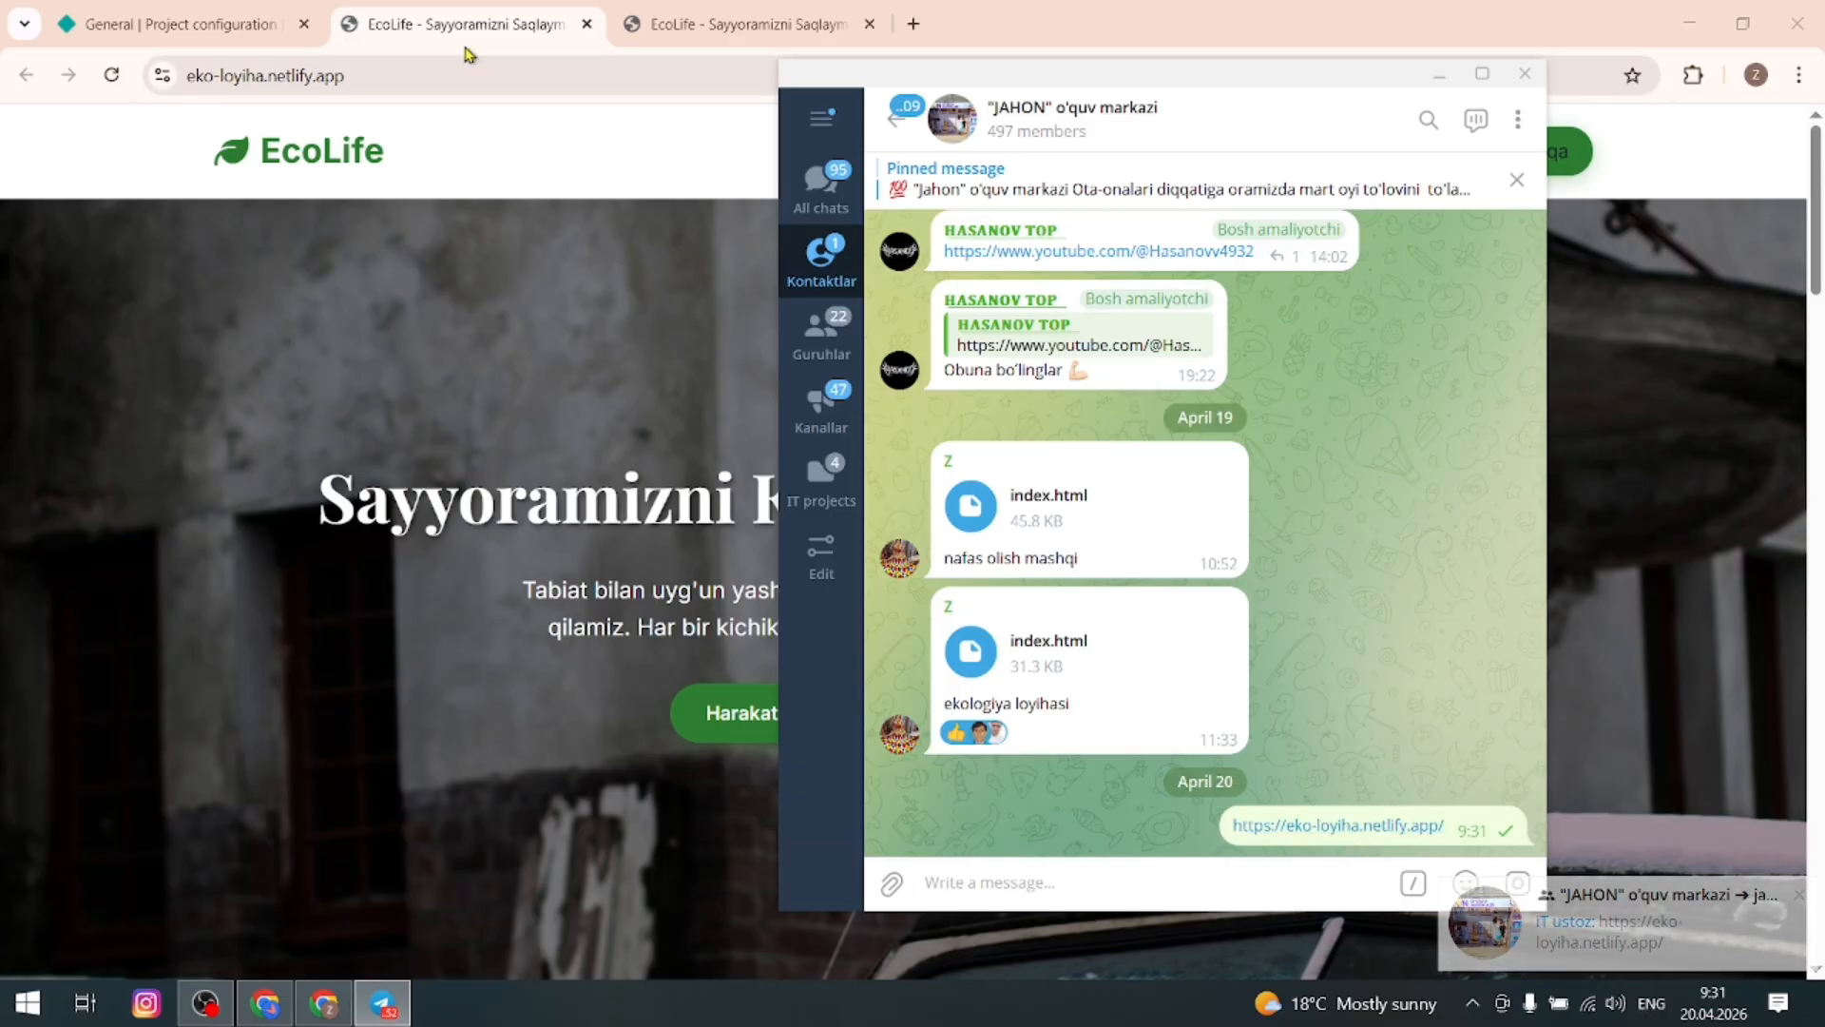
- Minimise the browser and Telegram windows and move the loyihay folder to a free spot on the desktop
left_click(1702, 36)
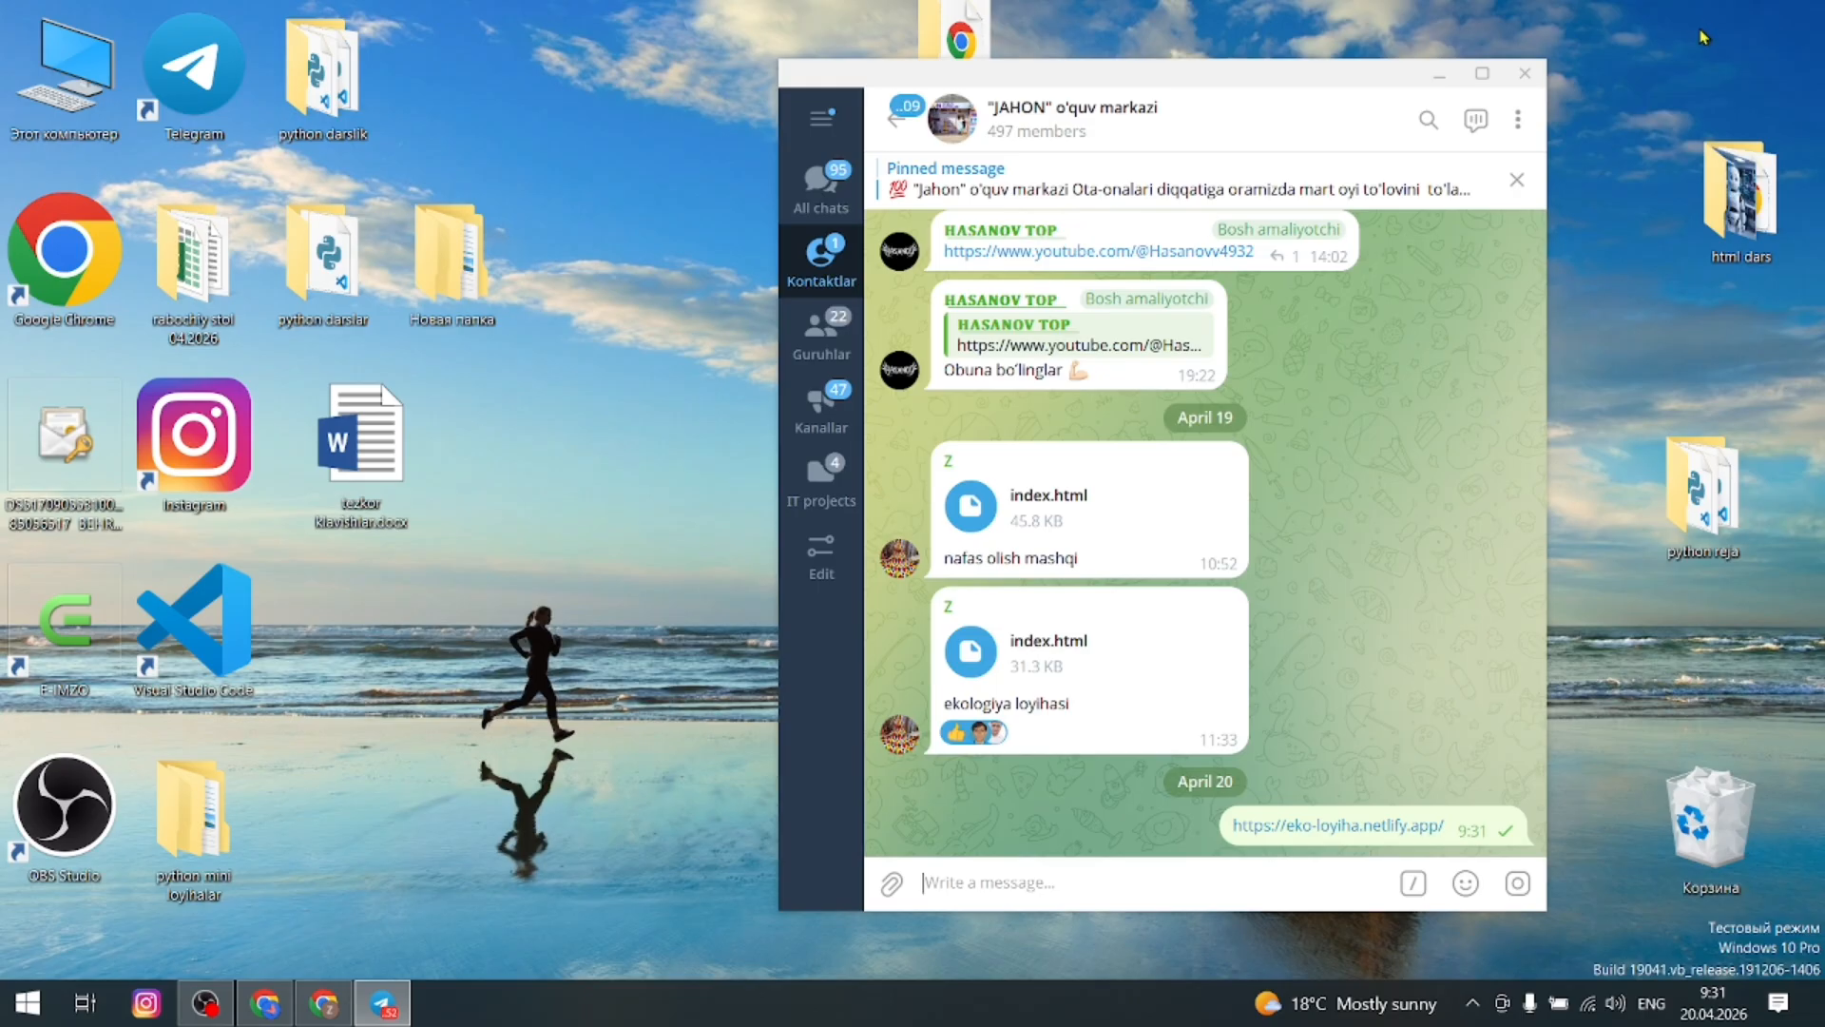
left_click(1439, 74)
left_click_drag(955, 48, 1336, 205)
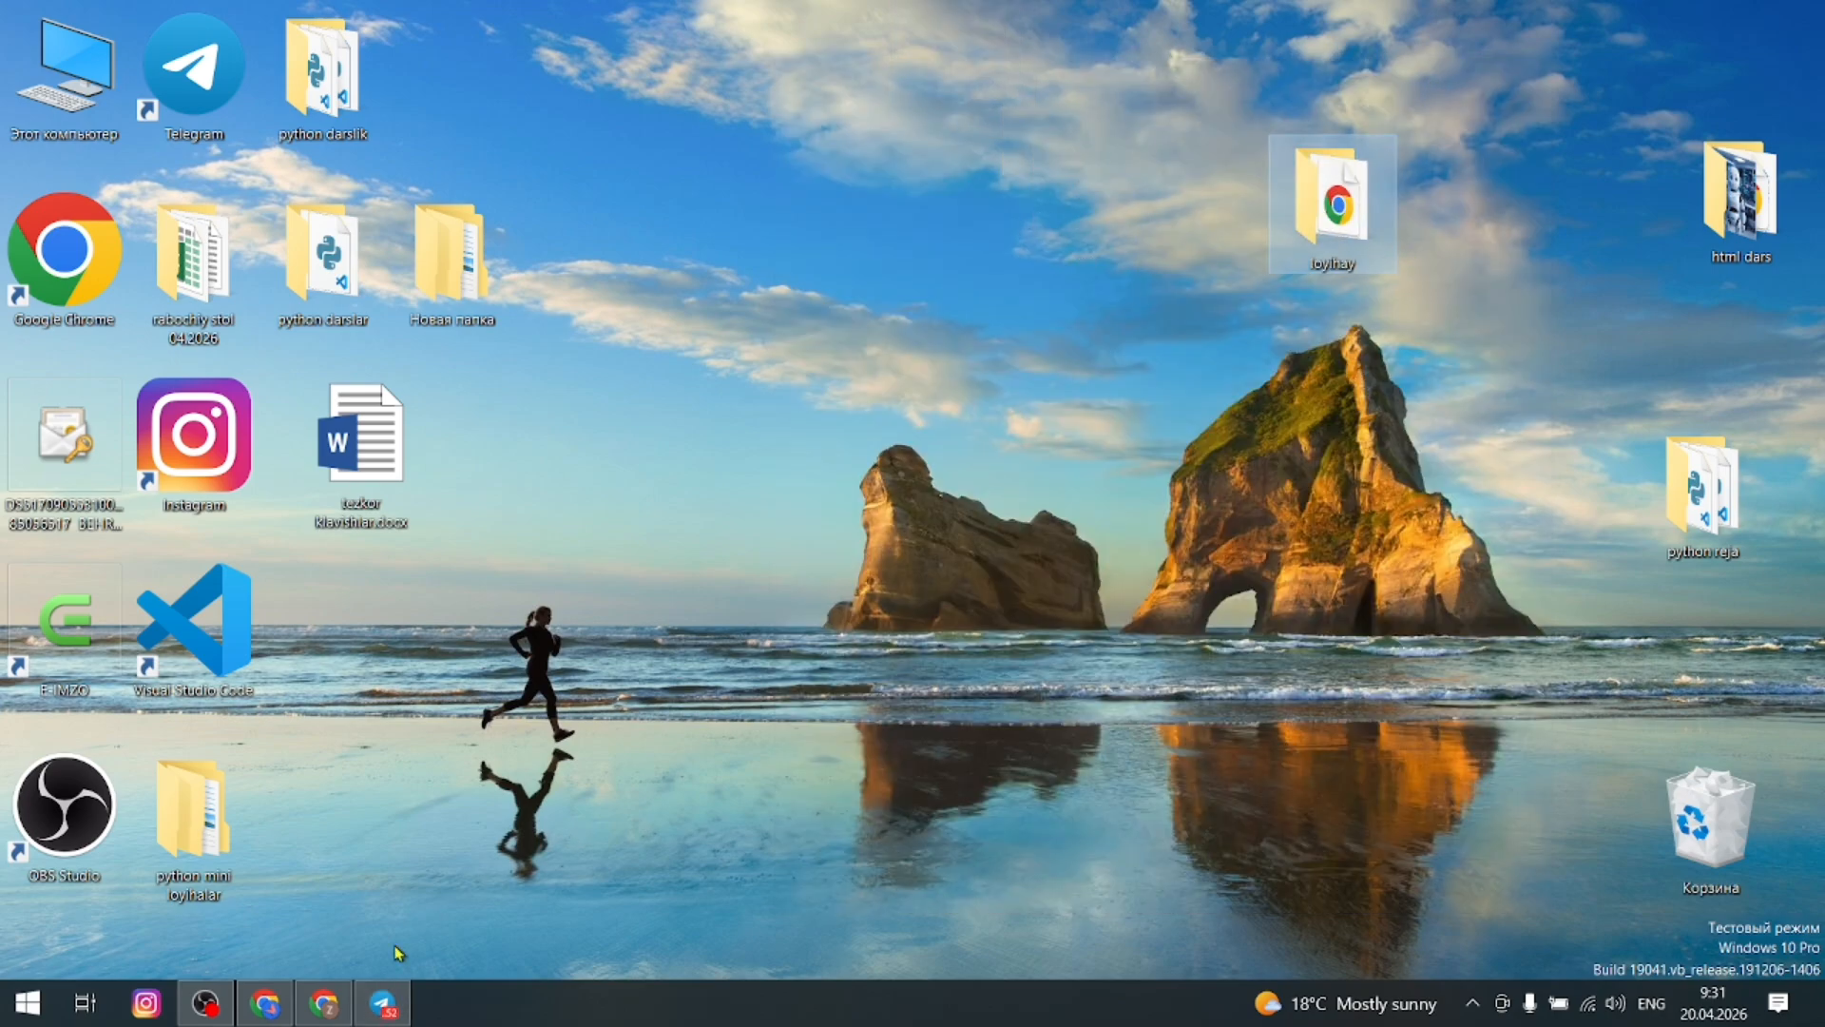
- Switch back to Netlify in Chrome and view the production deploys section in the eko-loyiha project overview
left_click(325, 1003)
left_click(181, 24)
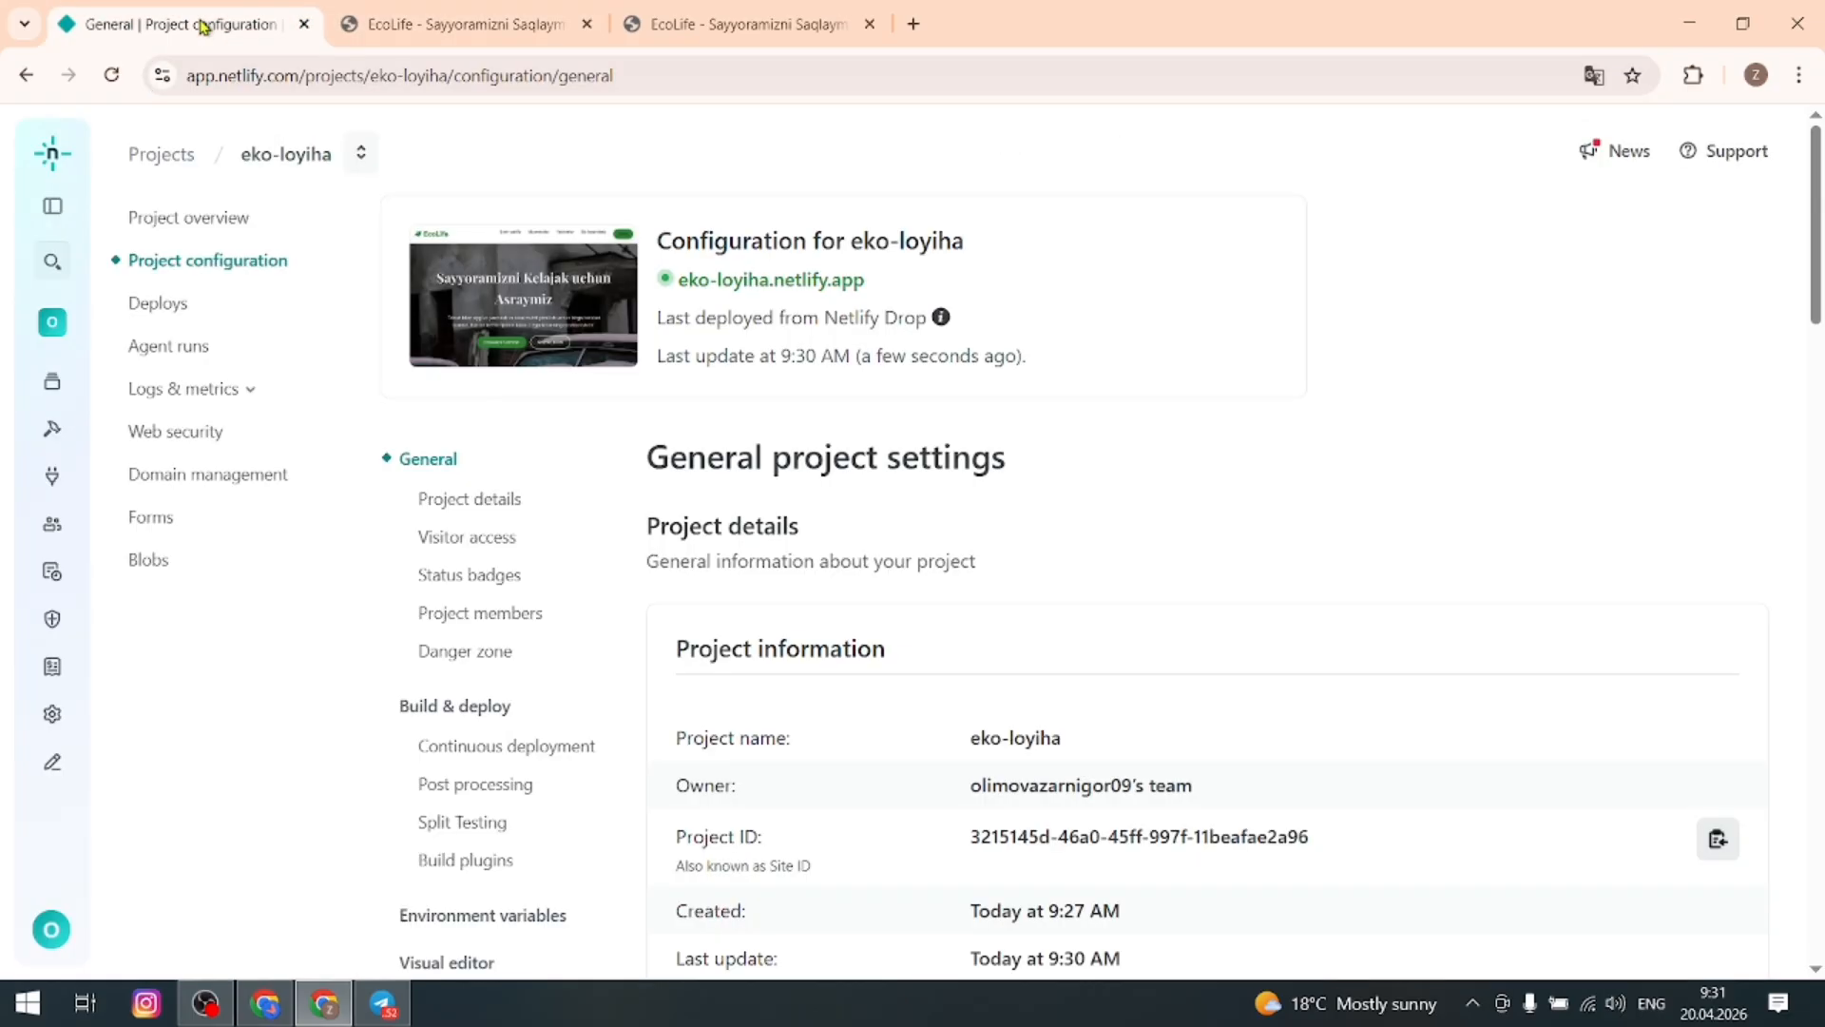
scroll(772, 780, "down", 3)
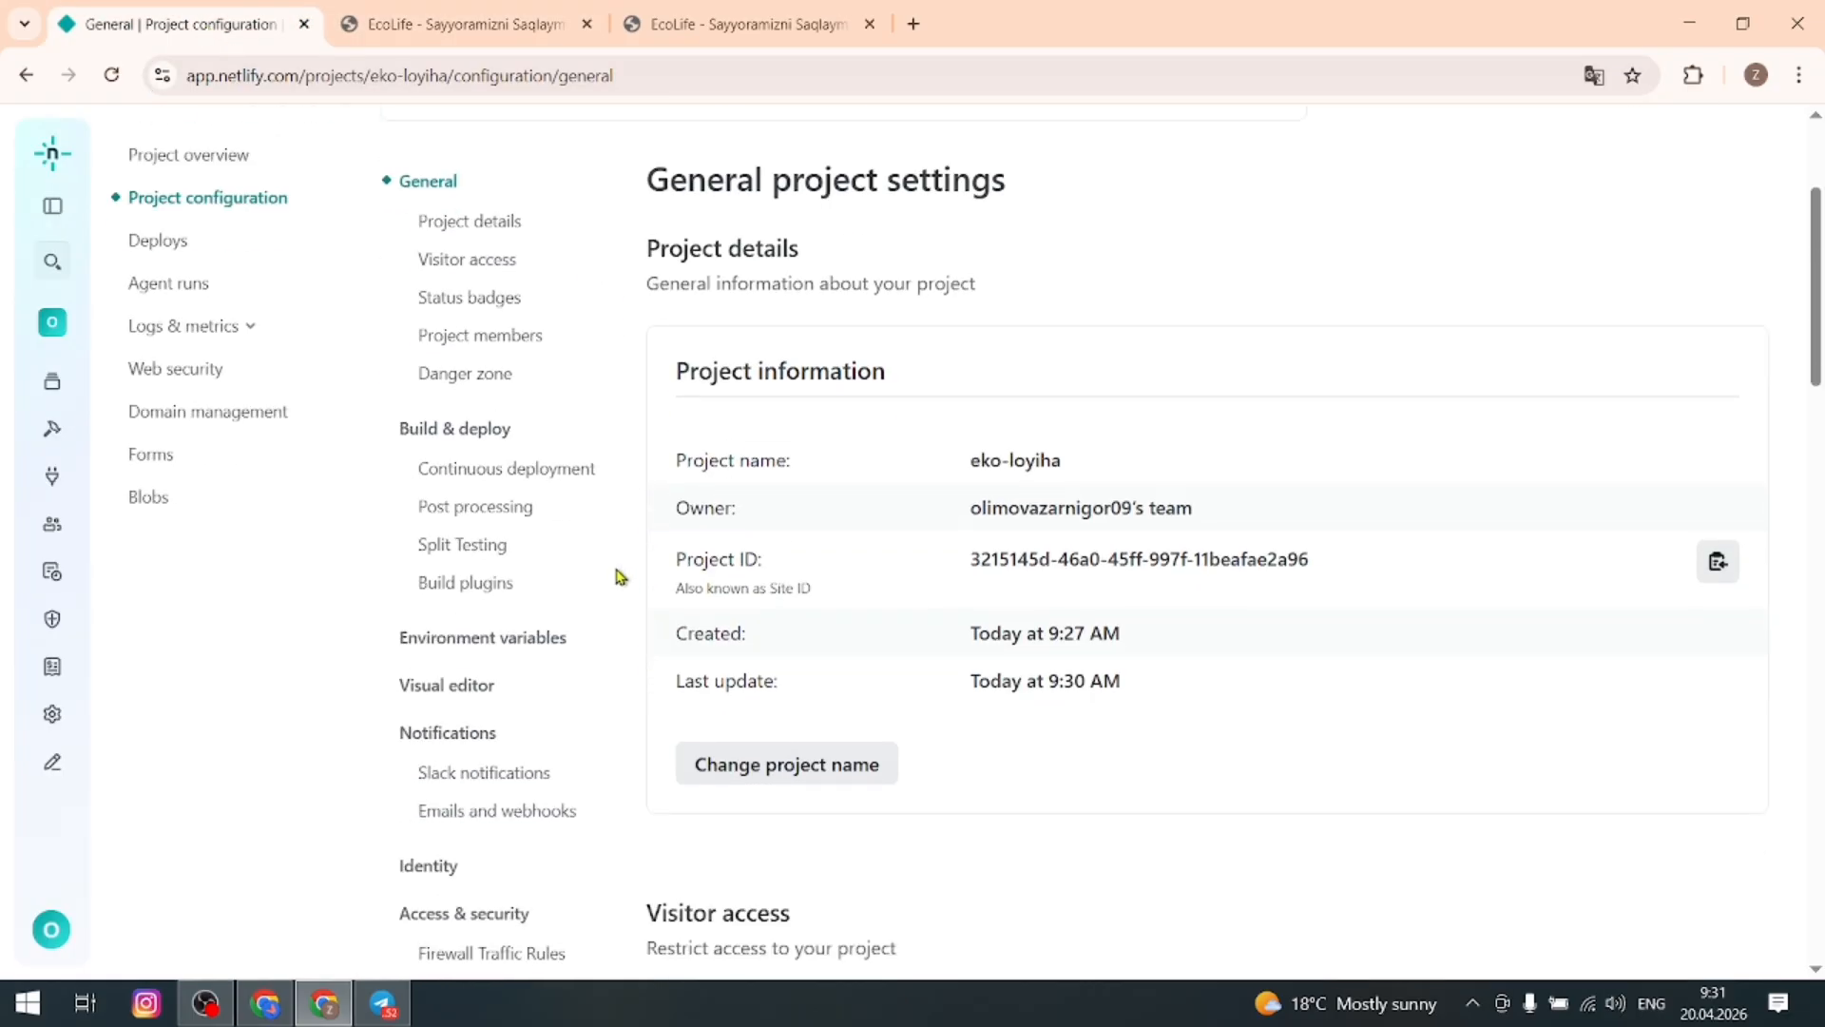
scroll(620, 575, "up", 2)
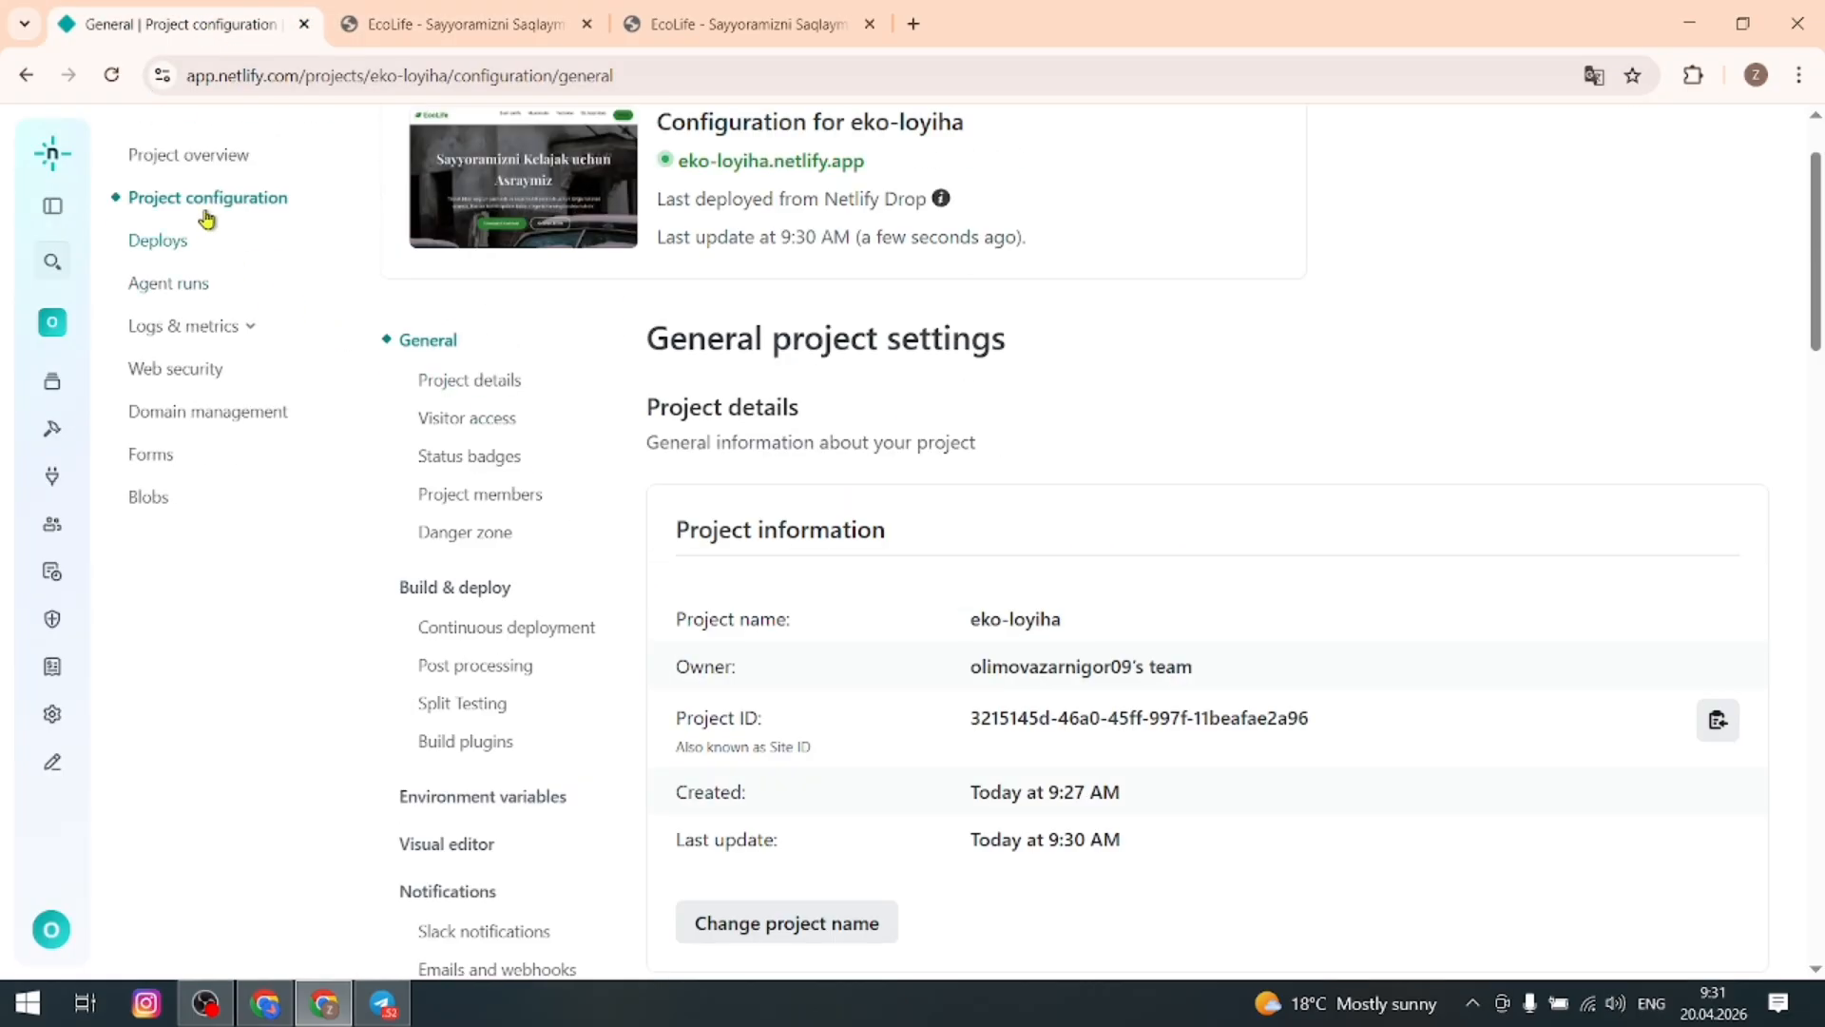
left_click(203, 162)
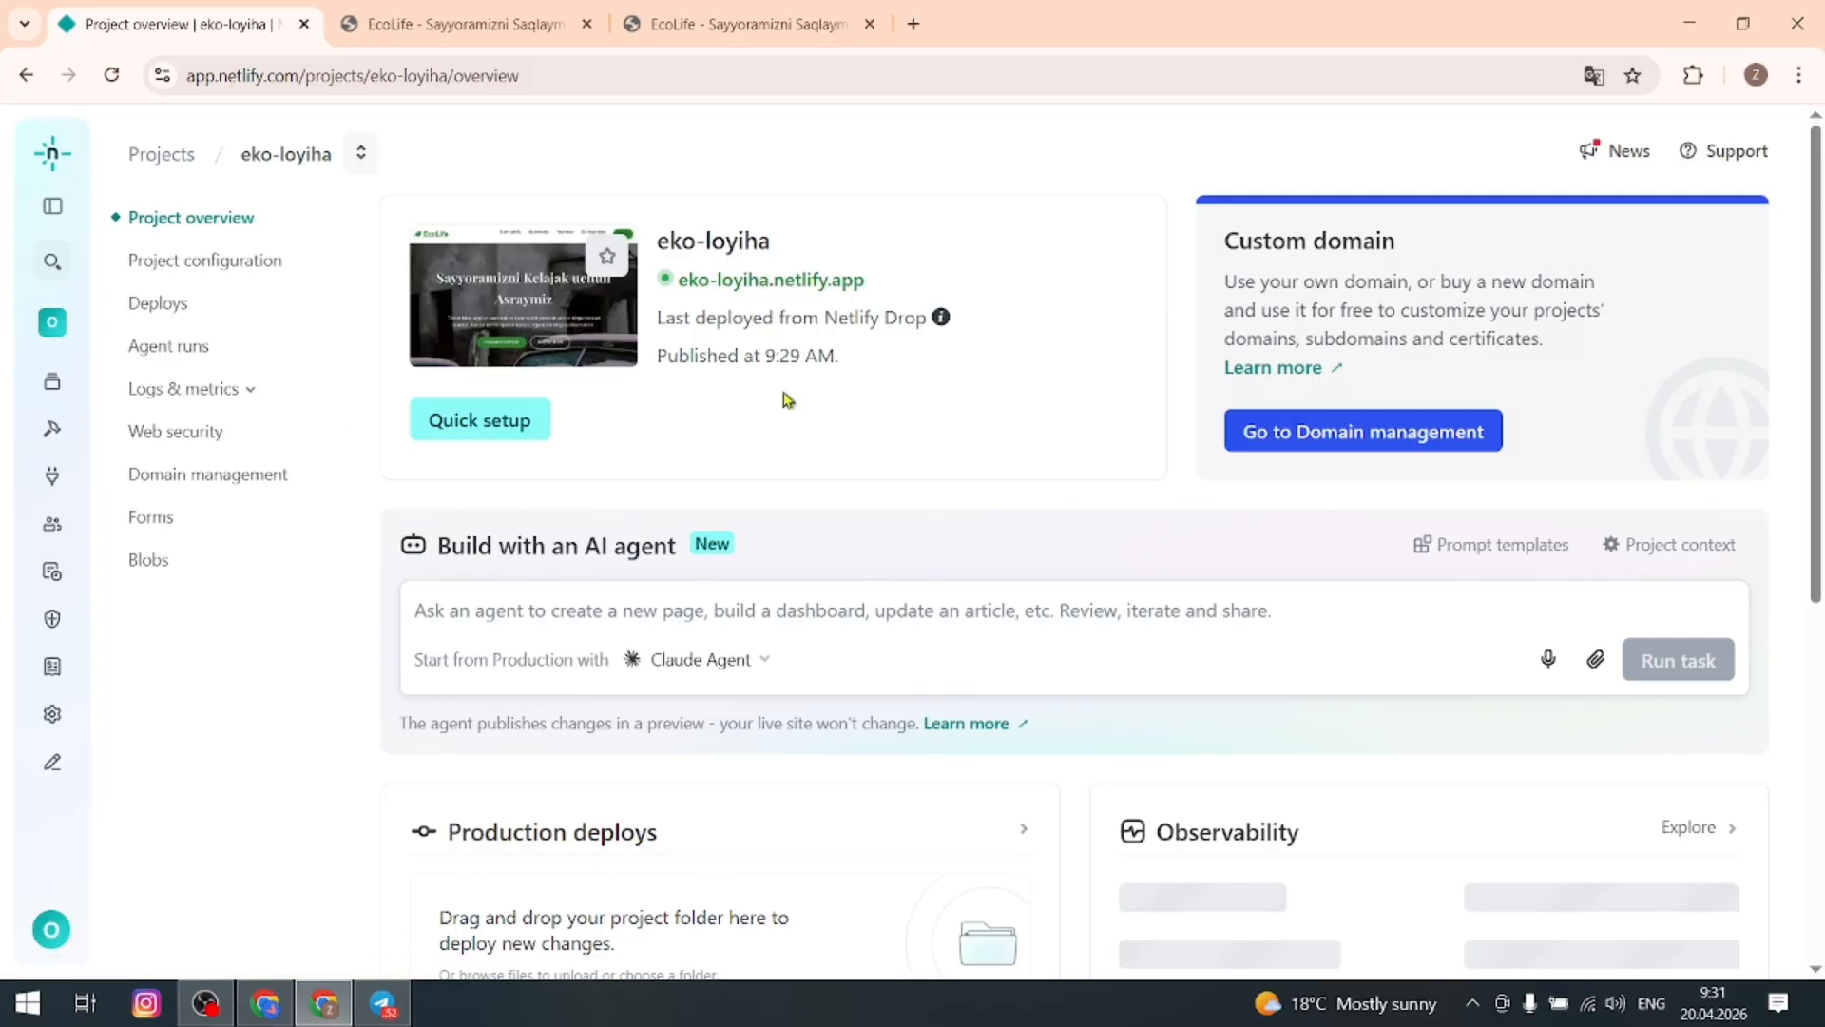
scroll(838, 765, "down", 1)
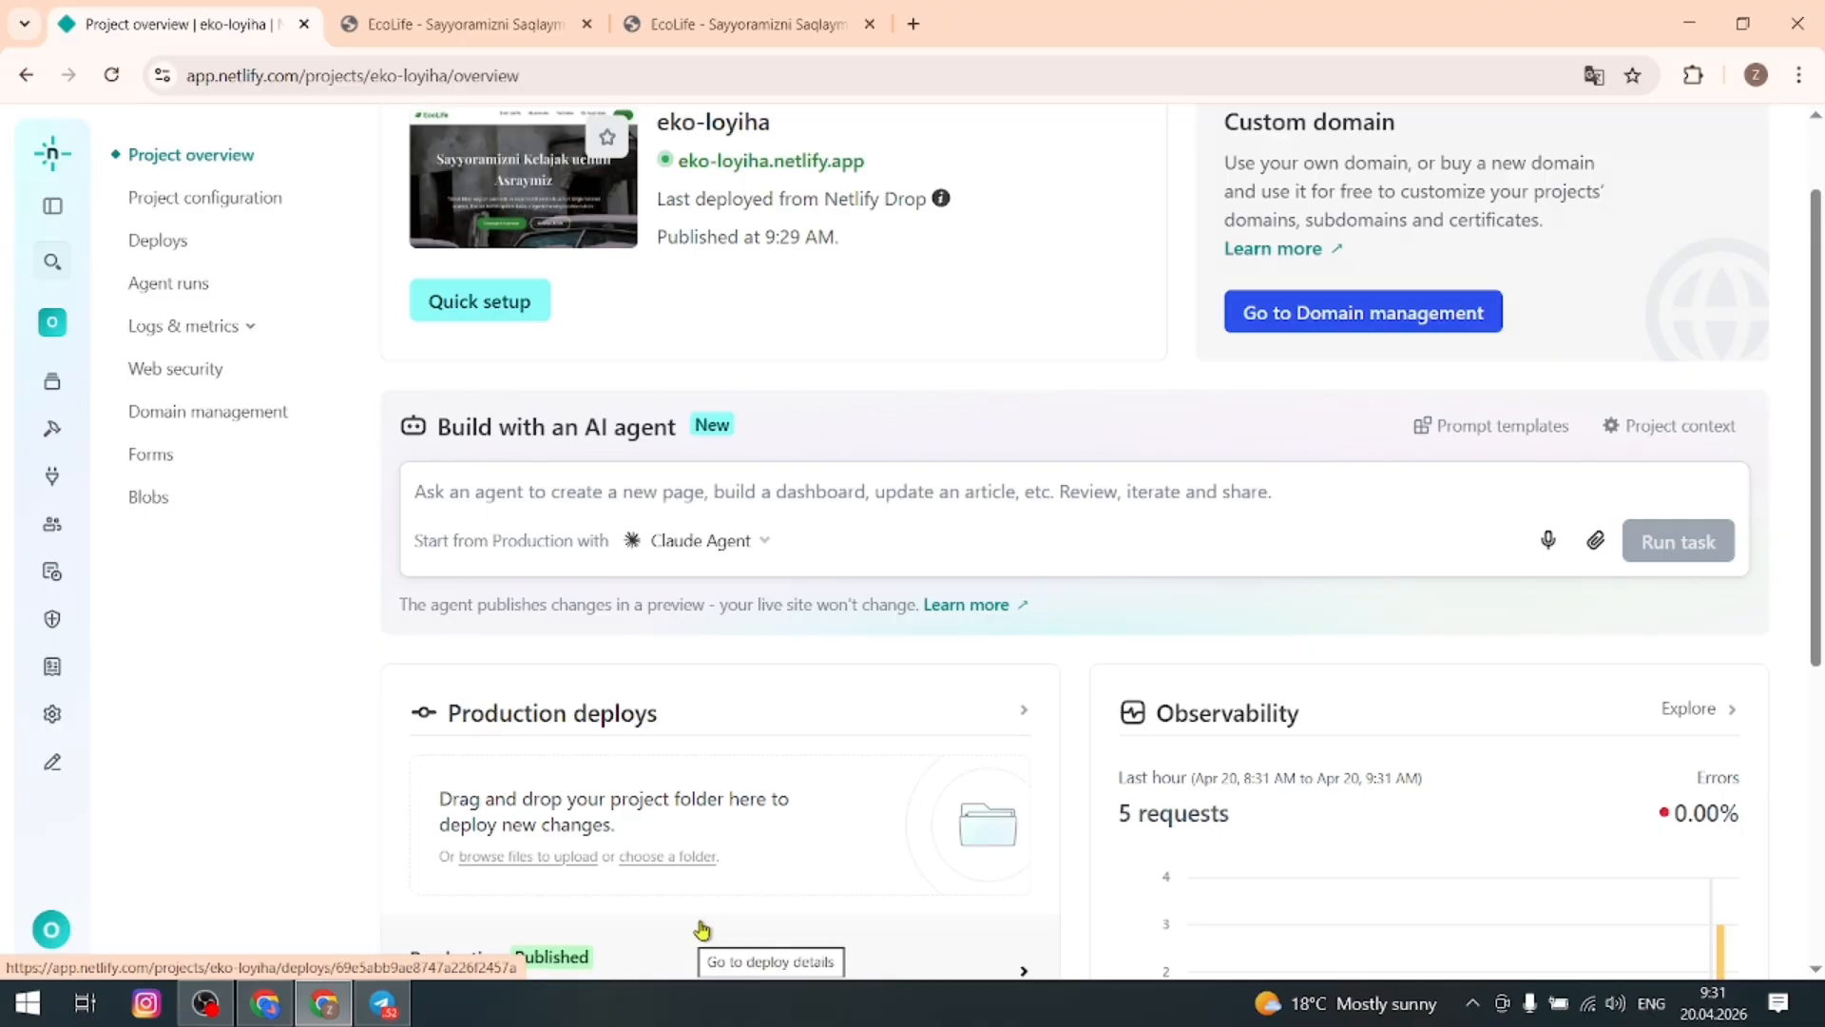
left_click(699, 858)
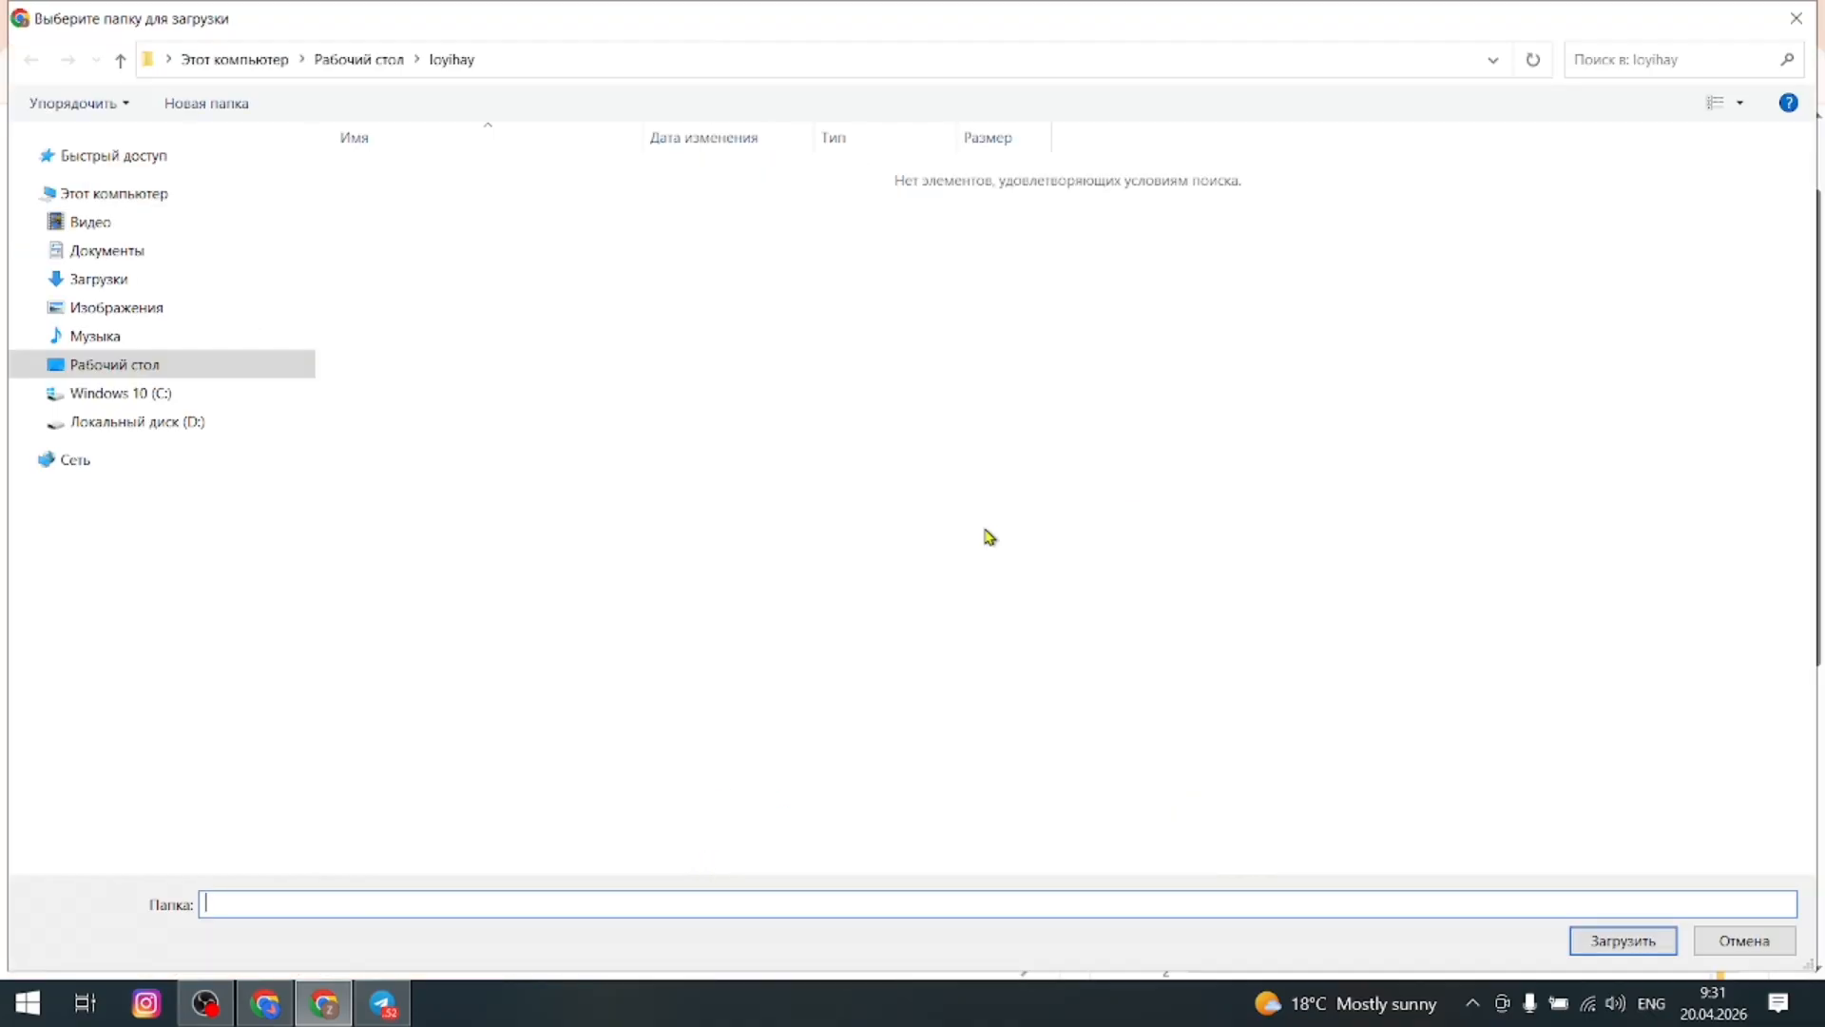
left_click(119, 366)
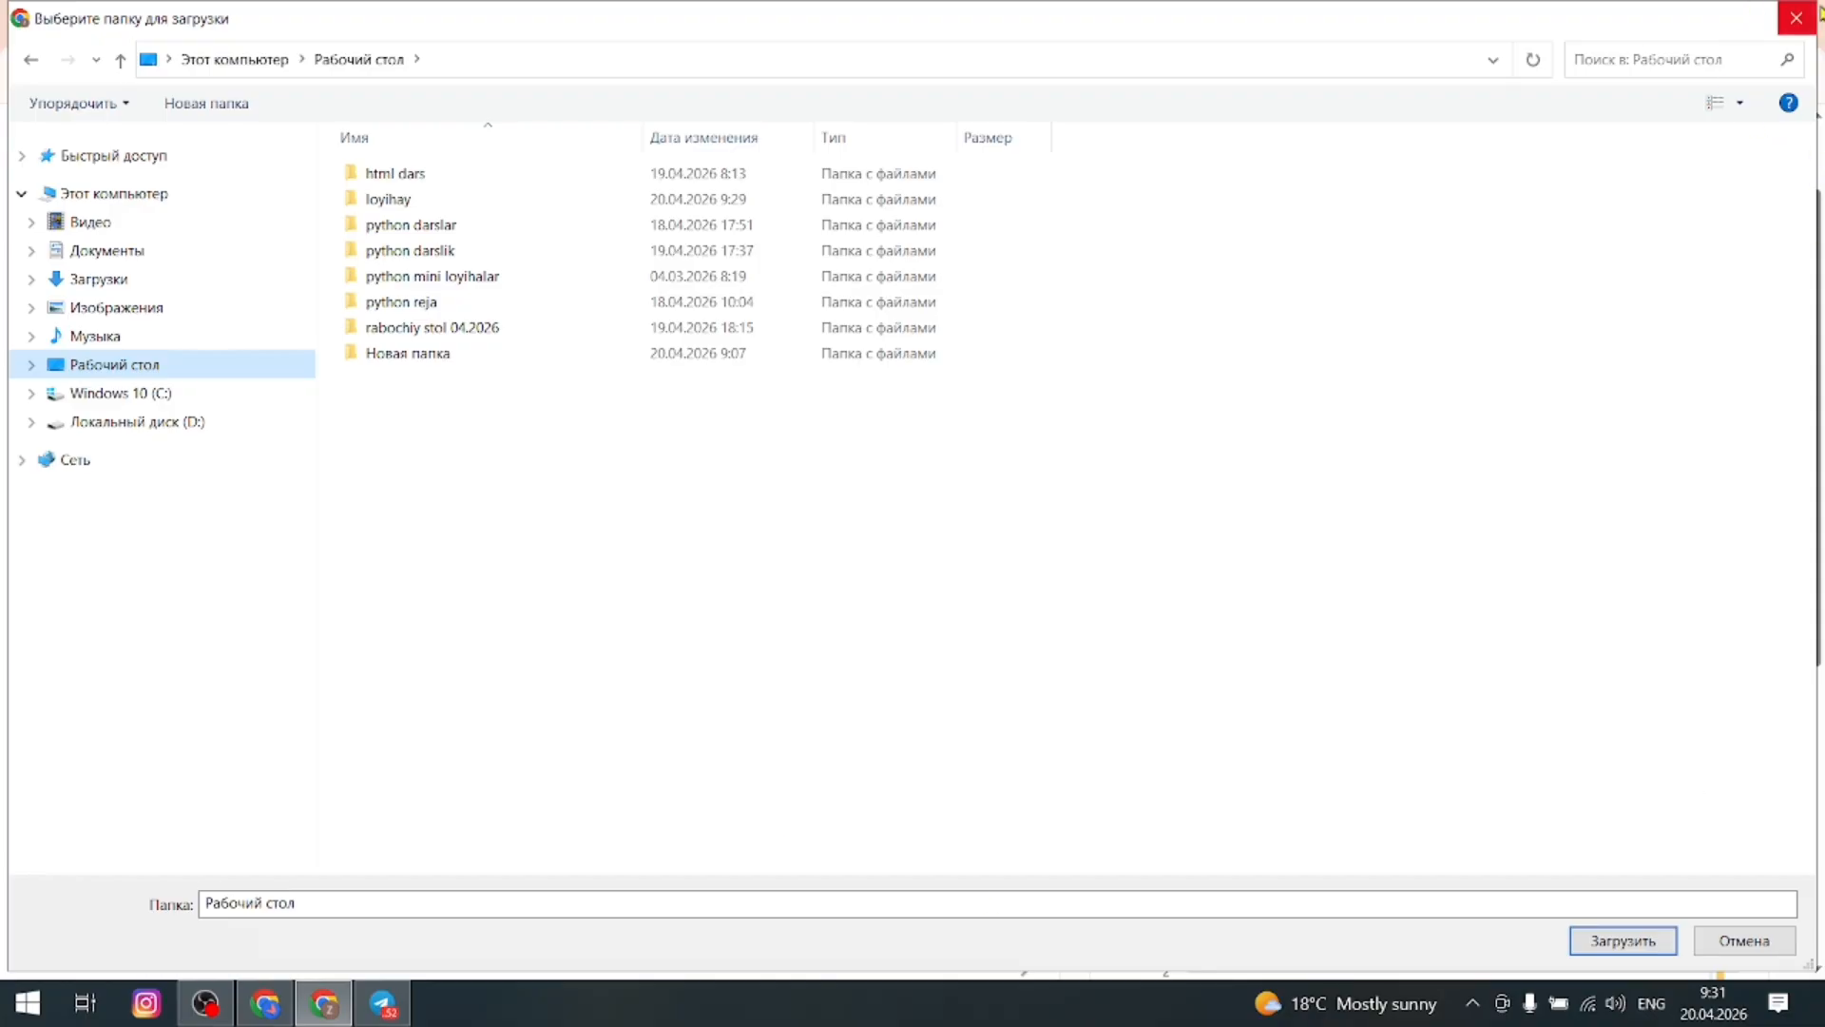
left_click(1815, 15)
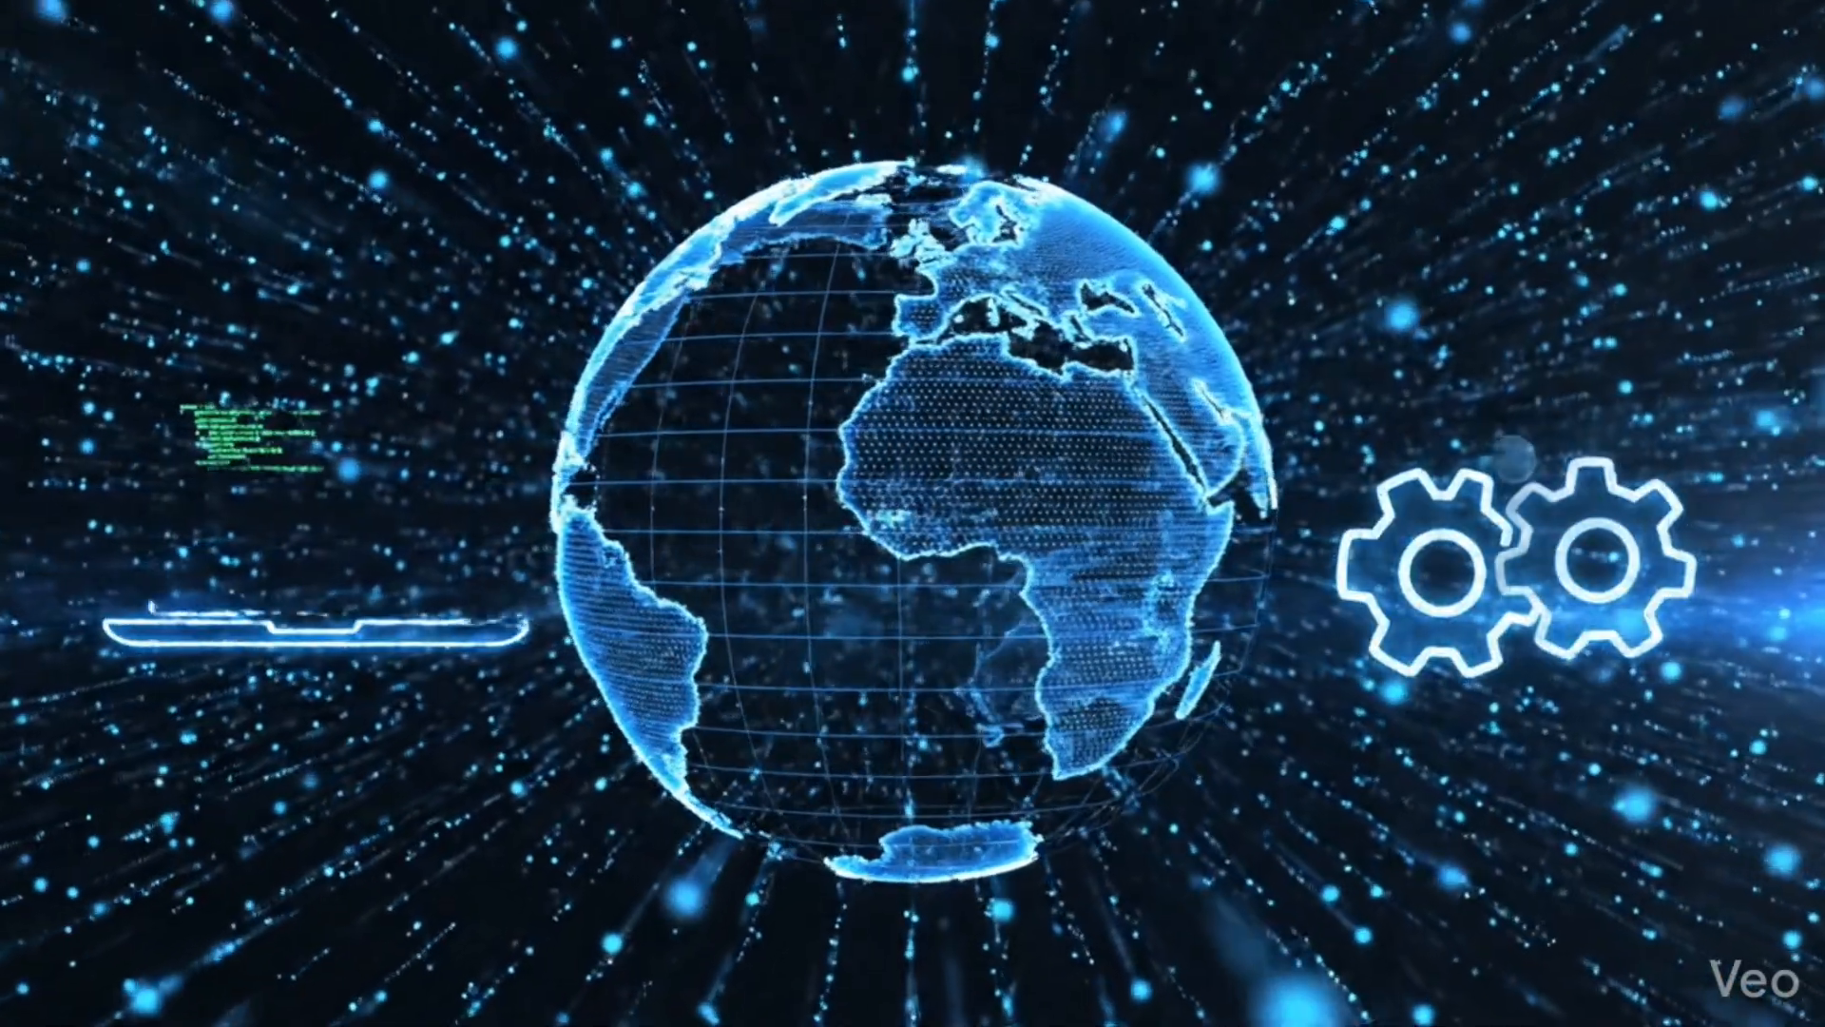